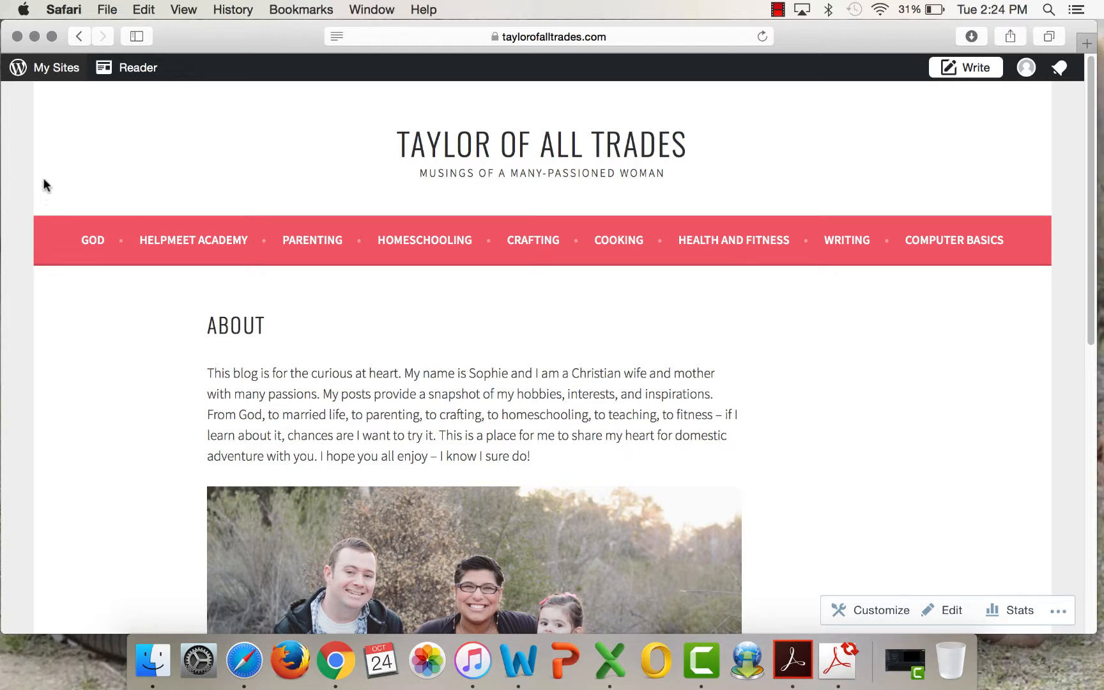
# Close the current browser window, open a new one and load taylorofalltrades.com.
pyautogui.click(18, 37)
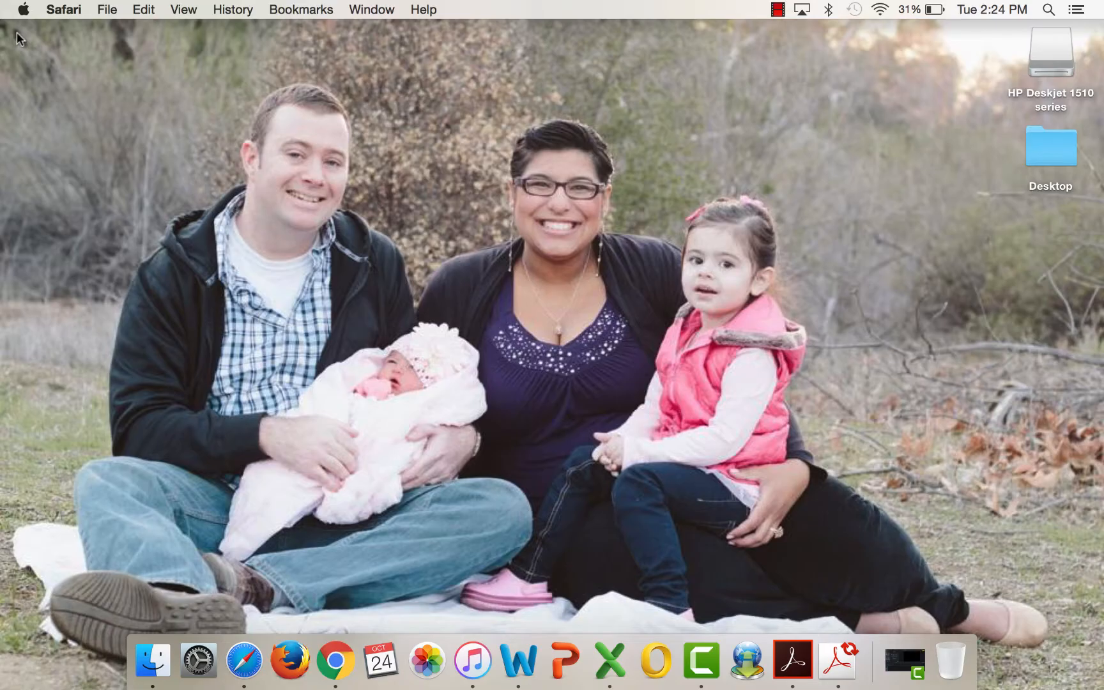
pyautogui.click(252, 664)
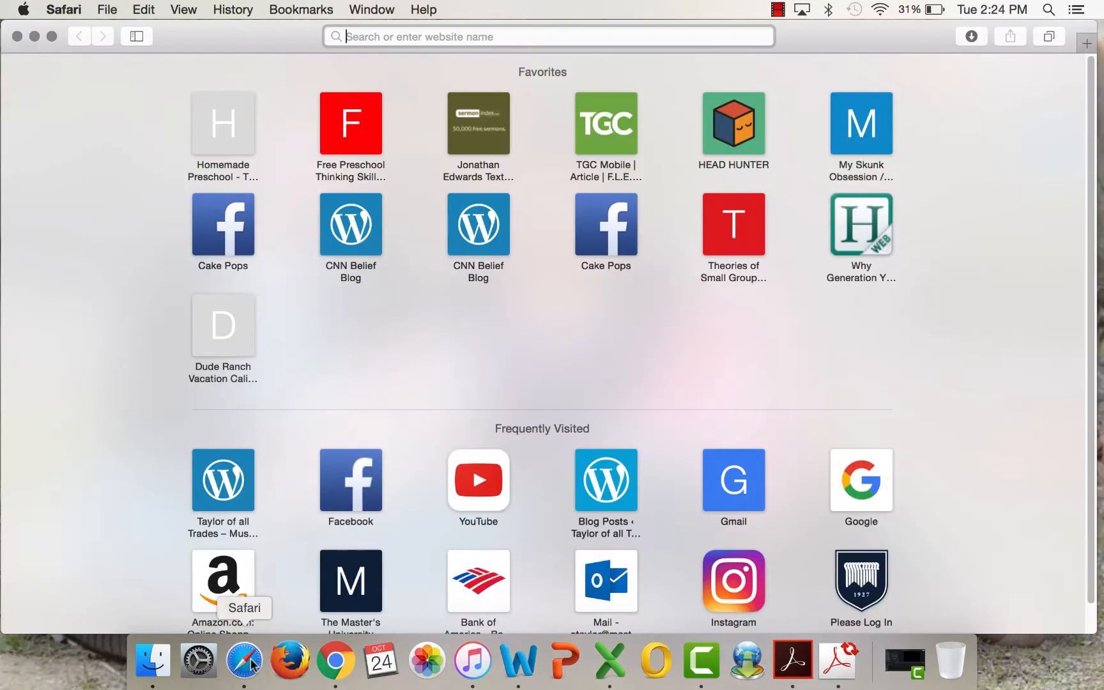
pyautogui.write('taylorofalltrades.com')
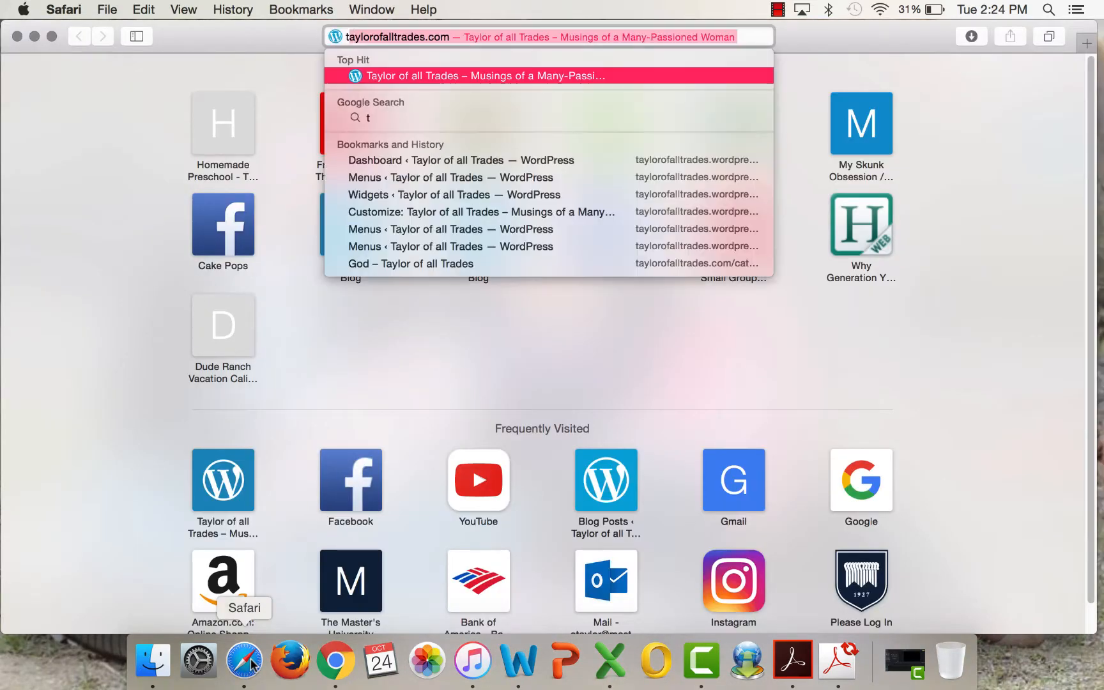
pyautogui.press('Return')
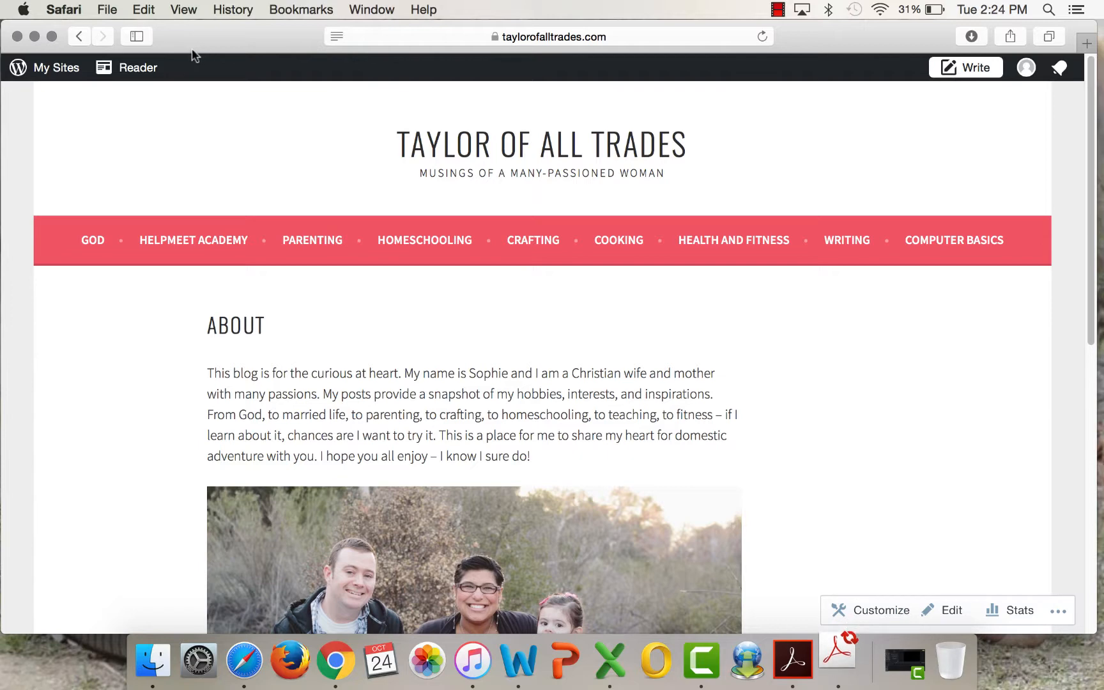
# Open a second browser tab and load taylorofalltrades.com in it.
pyautogui.click(113, 9)
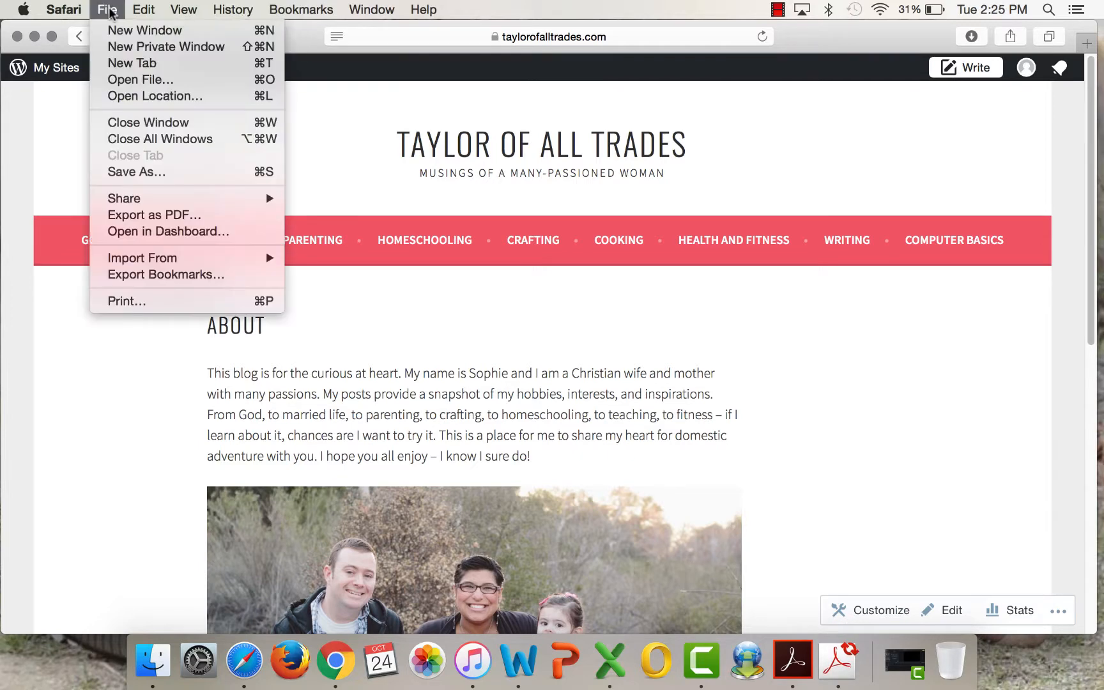
pyautogui.click(117, 63)
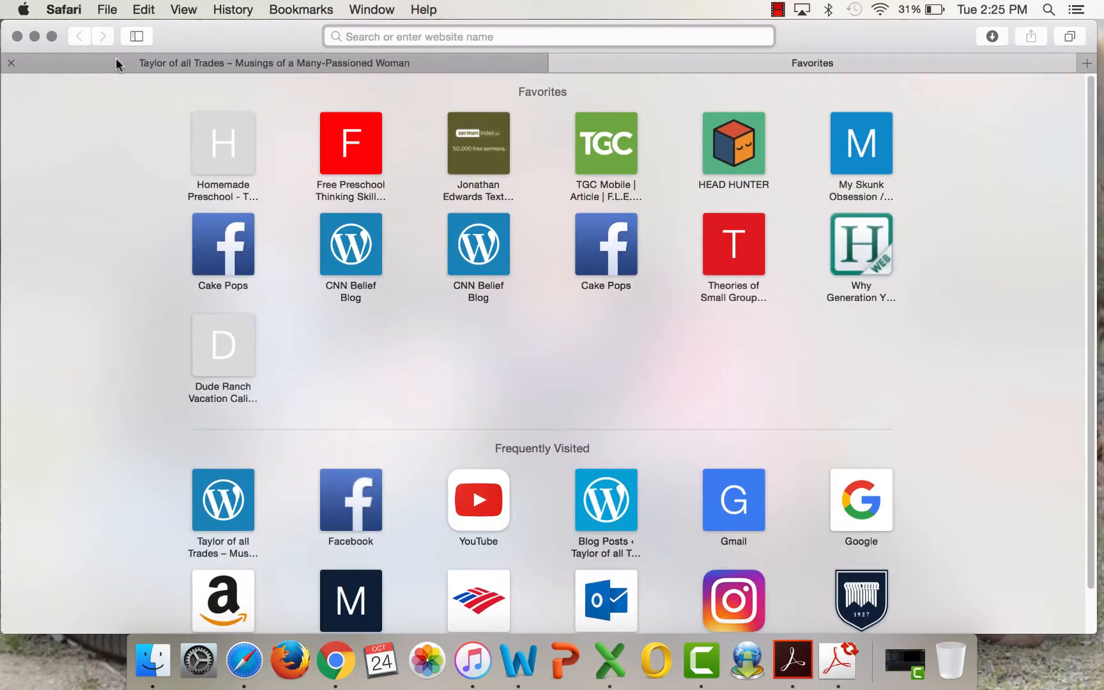
pyautogui.write('taylorofalltrades.com')
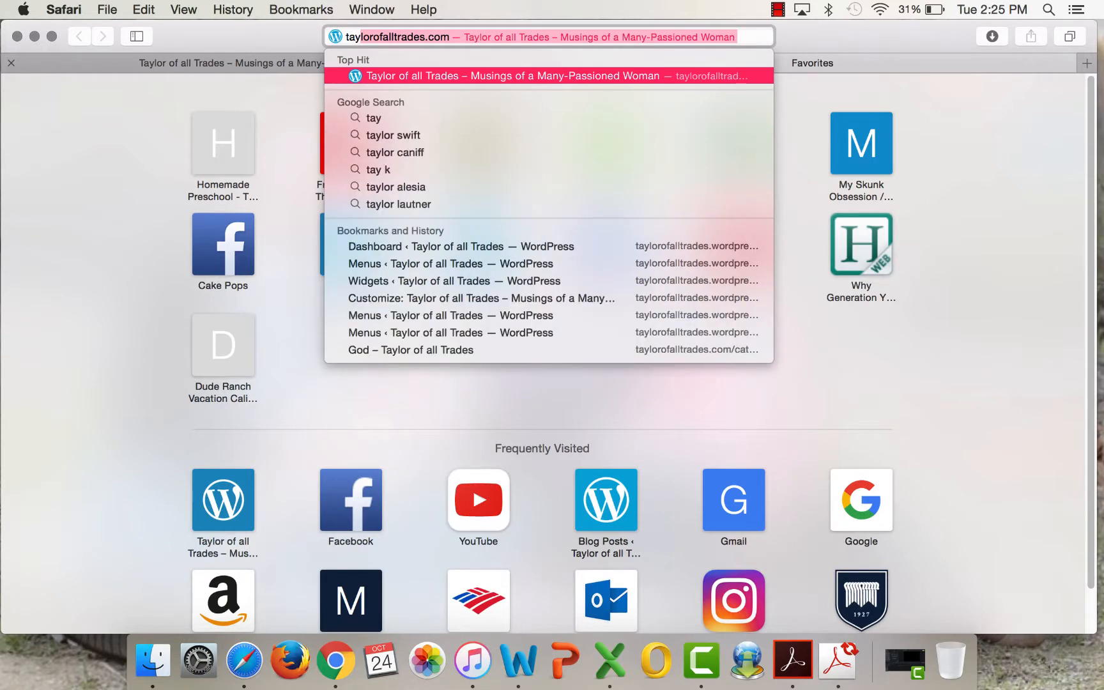
pyautogui.press('Return')
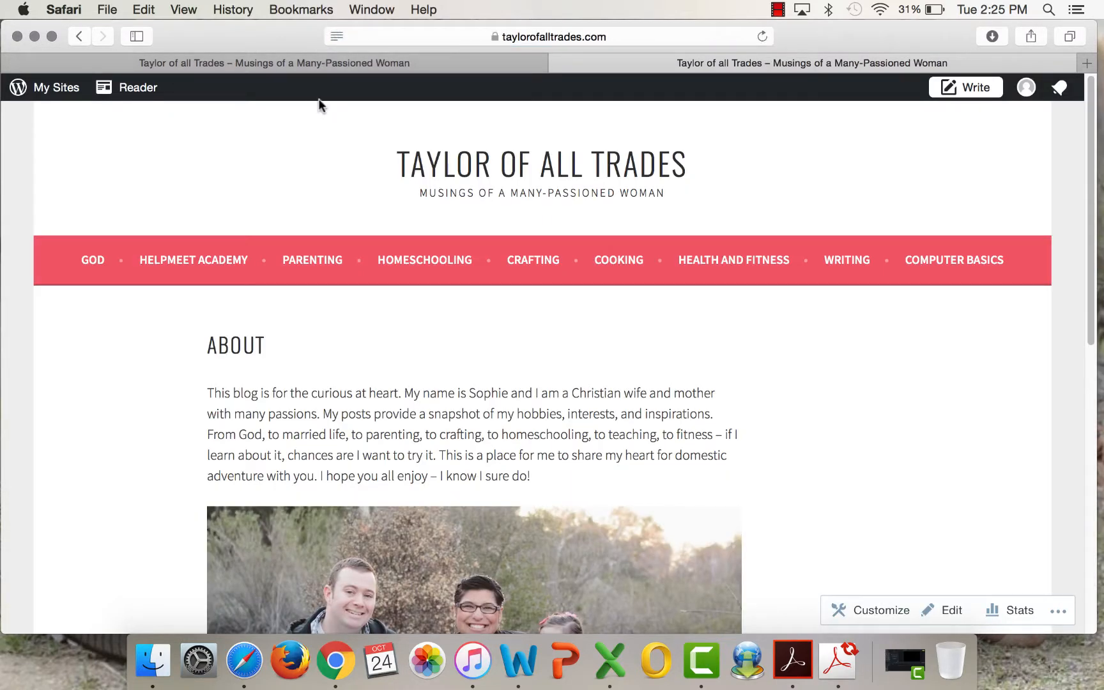
# Add a third browser tab that also shows taylorofalltrades.com.
pyautogui.click(110, 10)
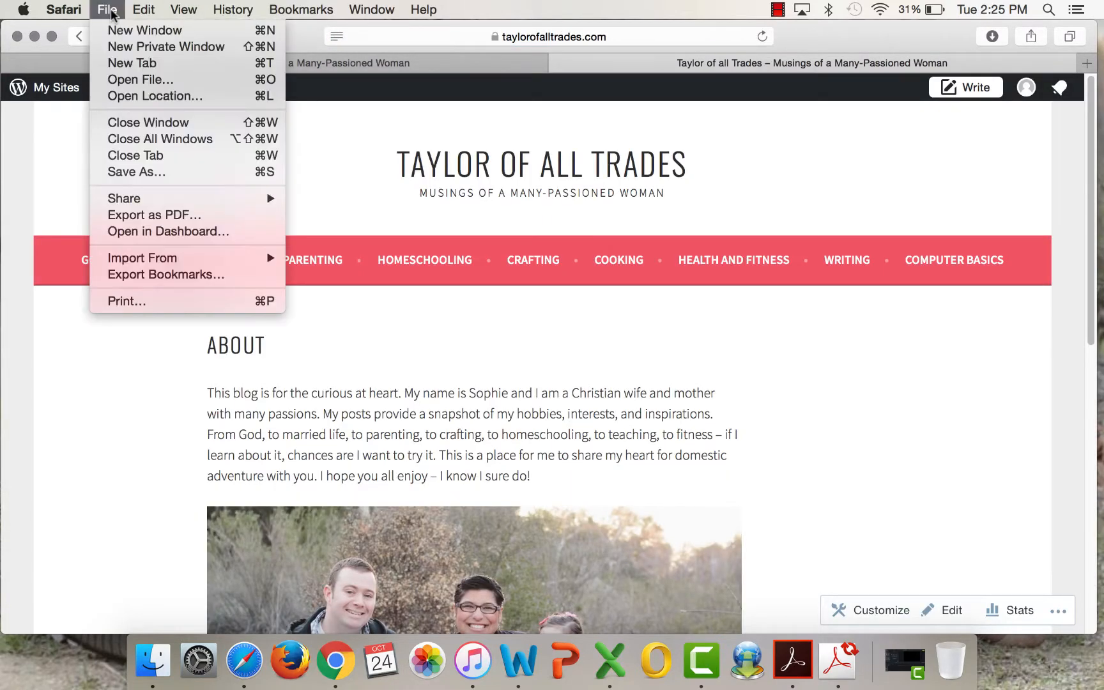
pyautogui.click(123, 63)
pyautogui.write('t')
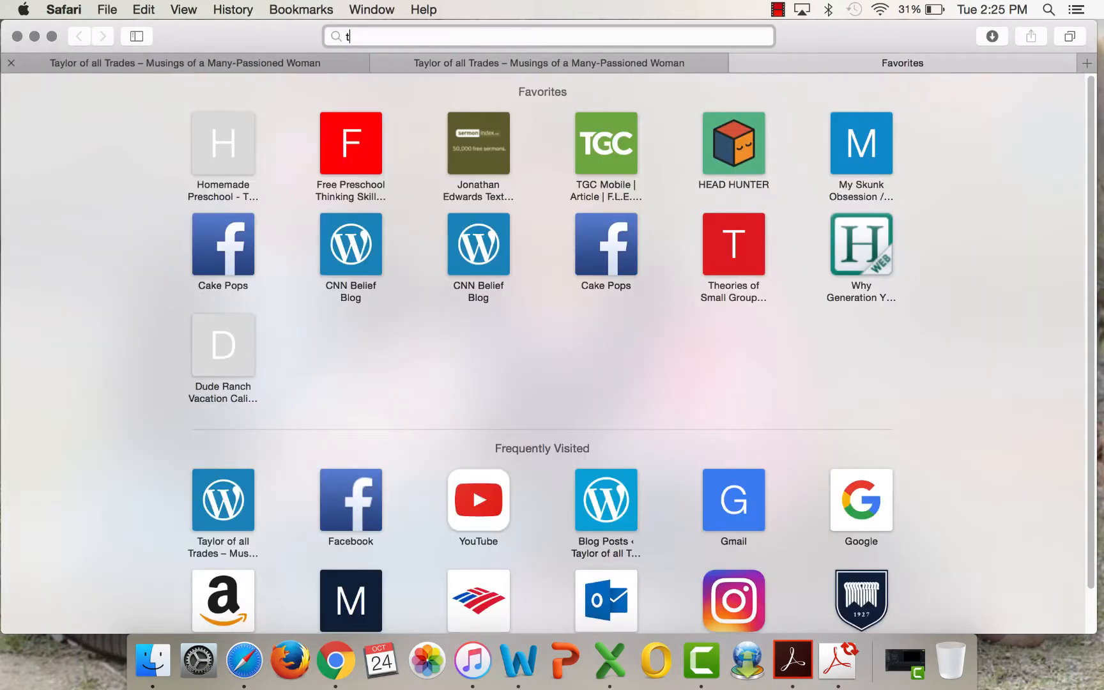
pyautogui.write('ayl')
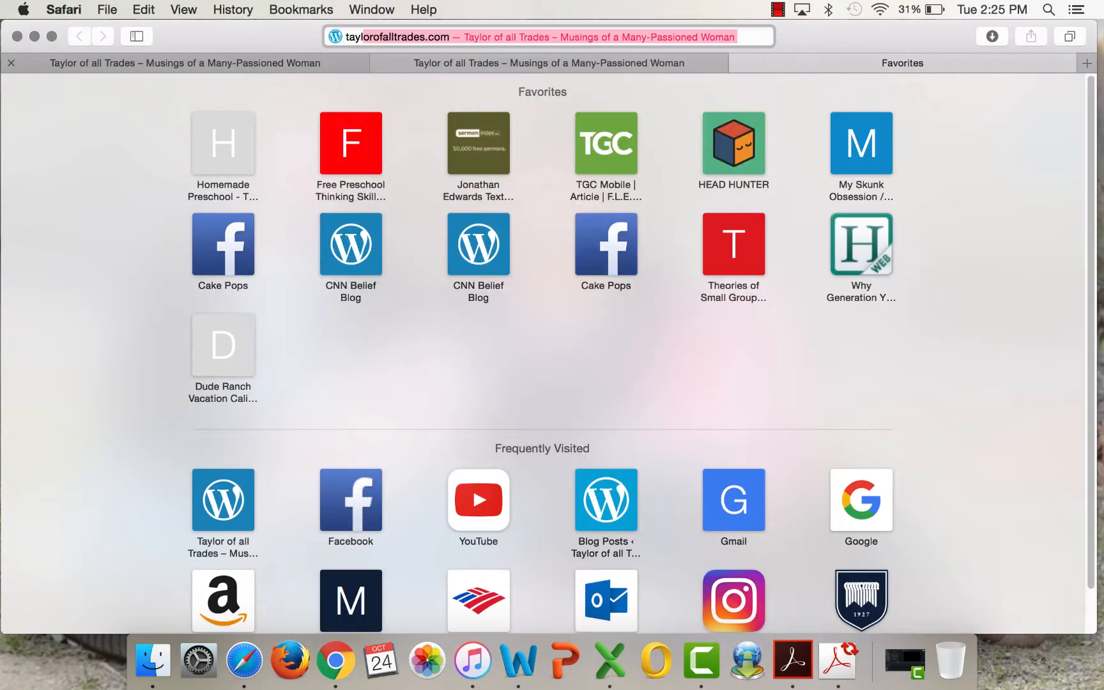
pyautogui.press('Return')
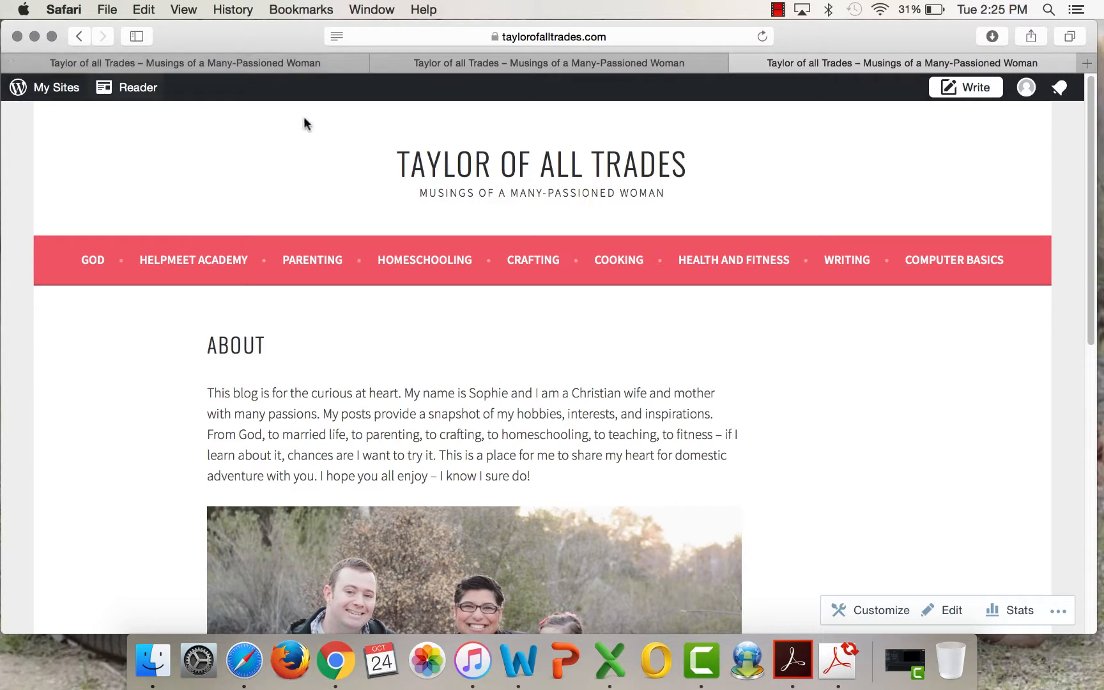
# In the first tab, open the WordPress Settings page of the Taylor of all Trades site.
pyautogui.click(504, 66)
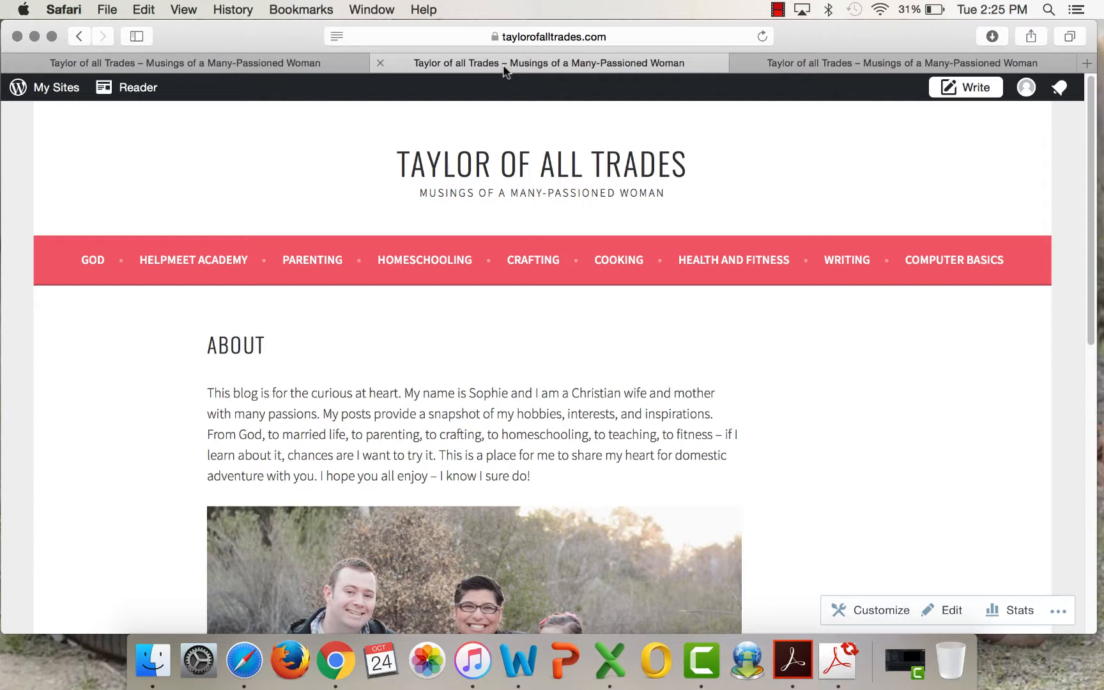
pyautogui.click(353, 64)
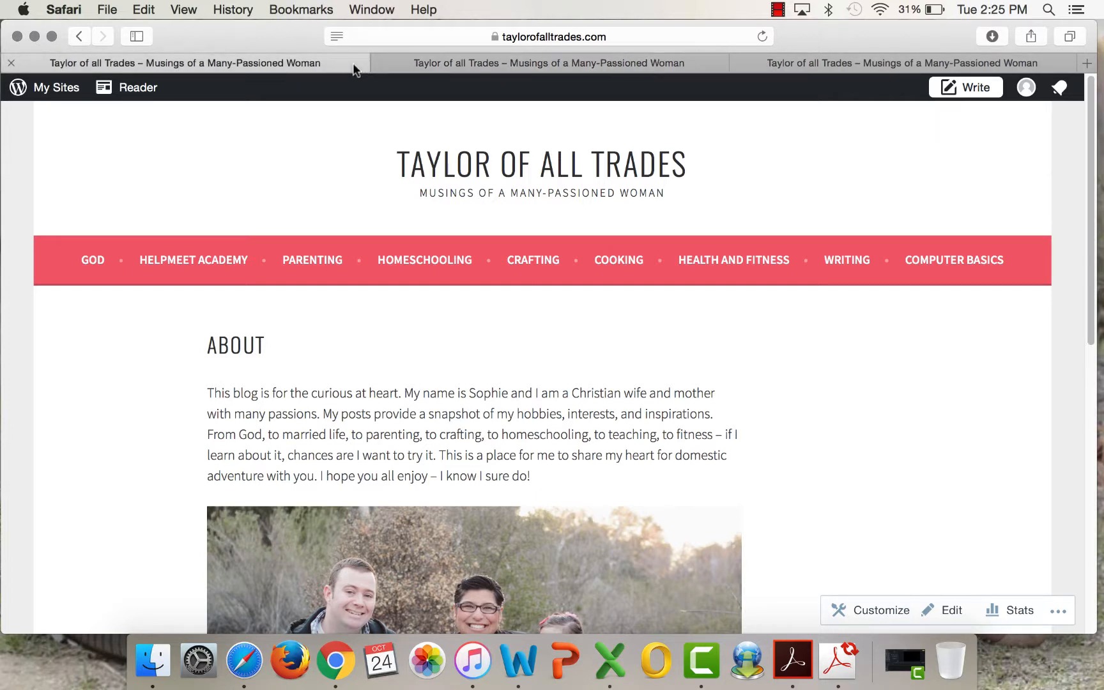
pyautogui.click(59, 88)
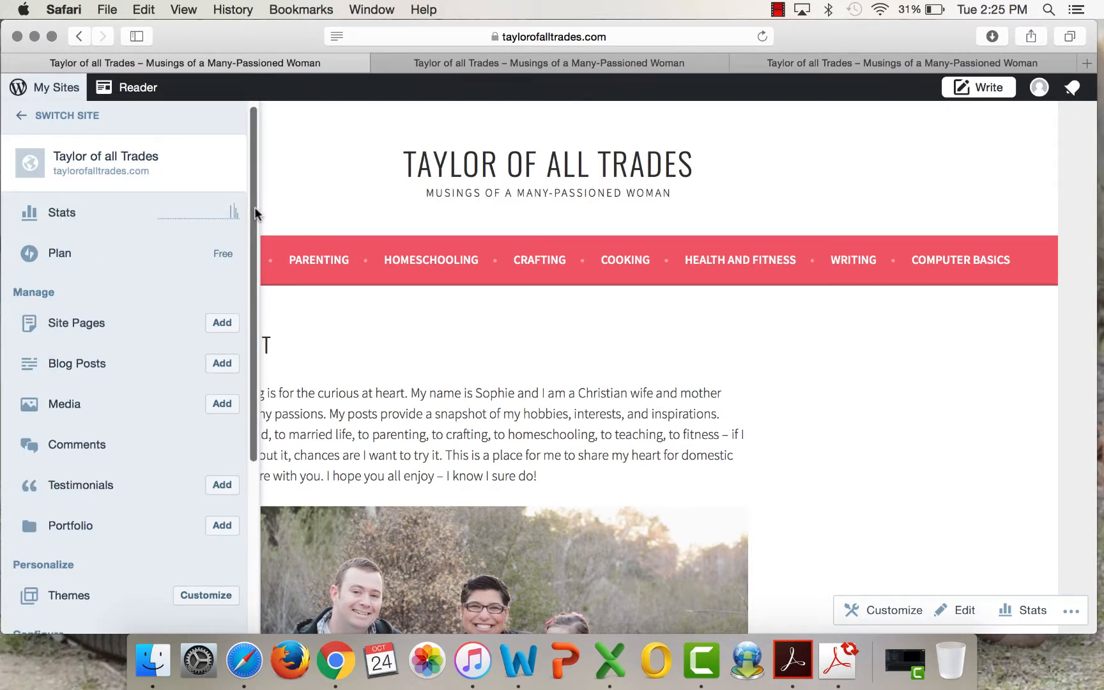
pyautogui.moveTo(254, 205); pyautogui.dragTo(212, 422)
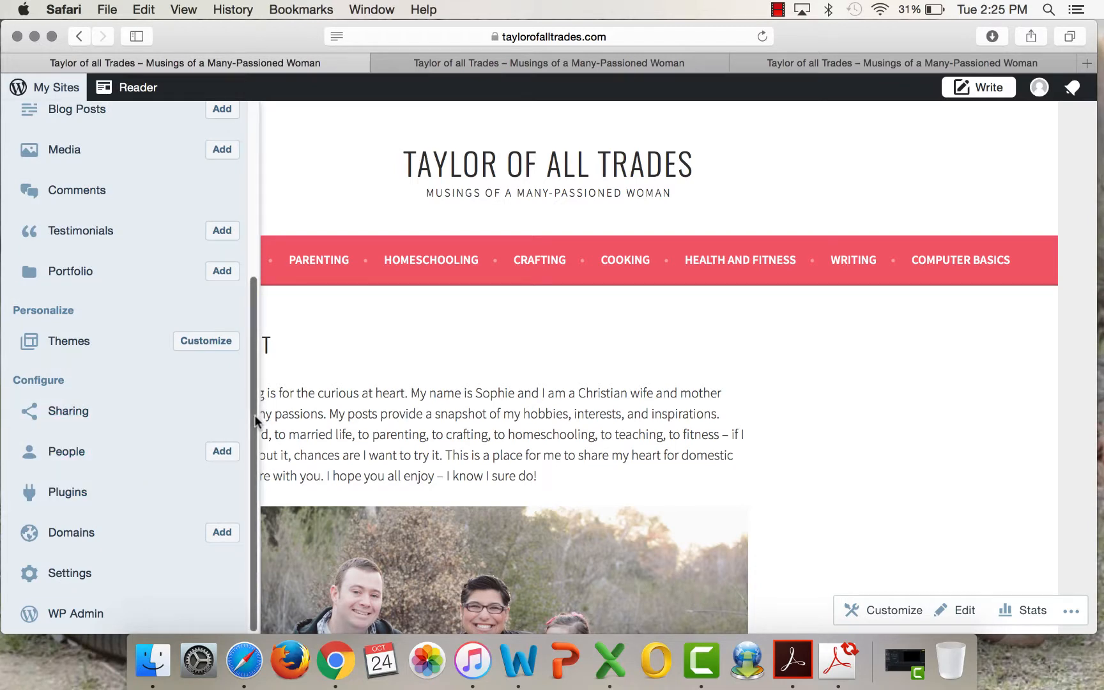
pyautogui.click(67, 591)
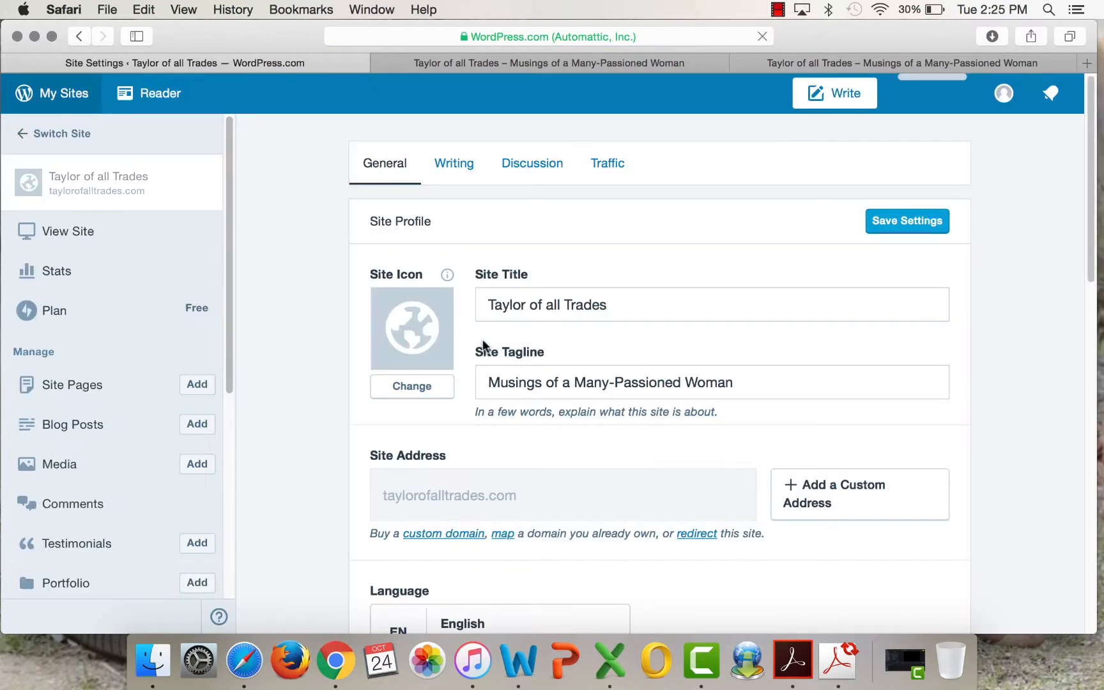
# Open the category management list from the site's Writing settings and look through the existing categories.
pyautogui.click(461, 163)
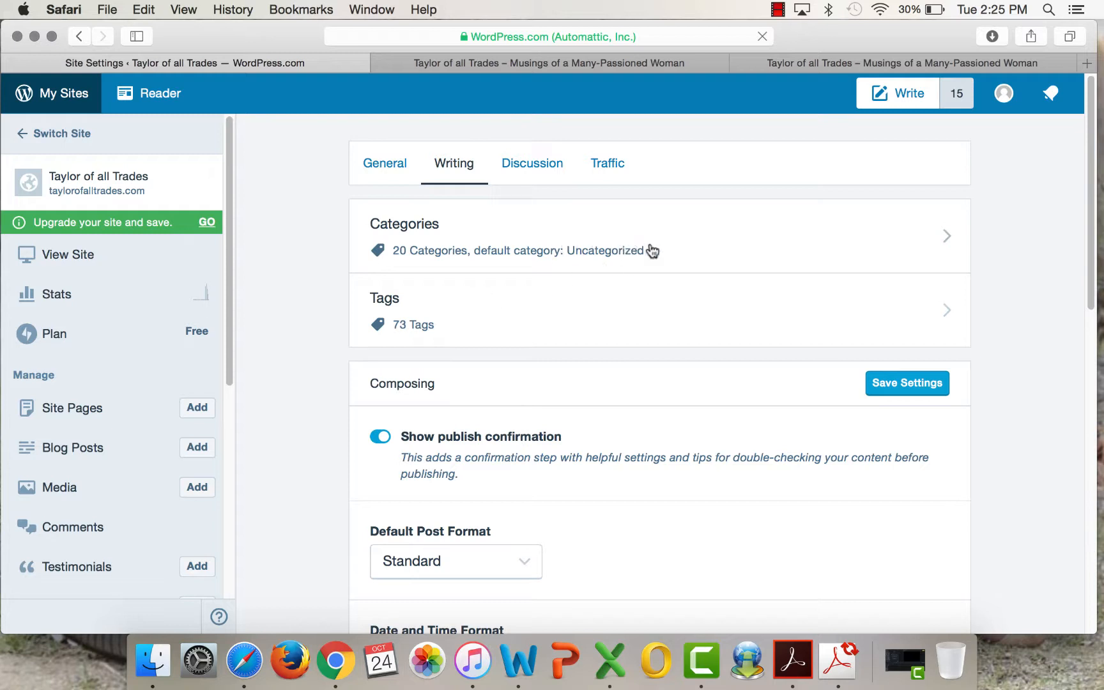
pyautogui.click(938, 241)
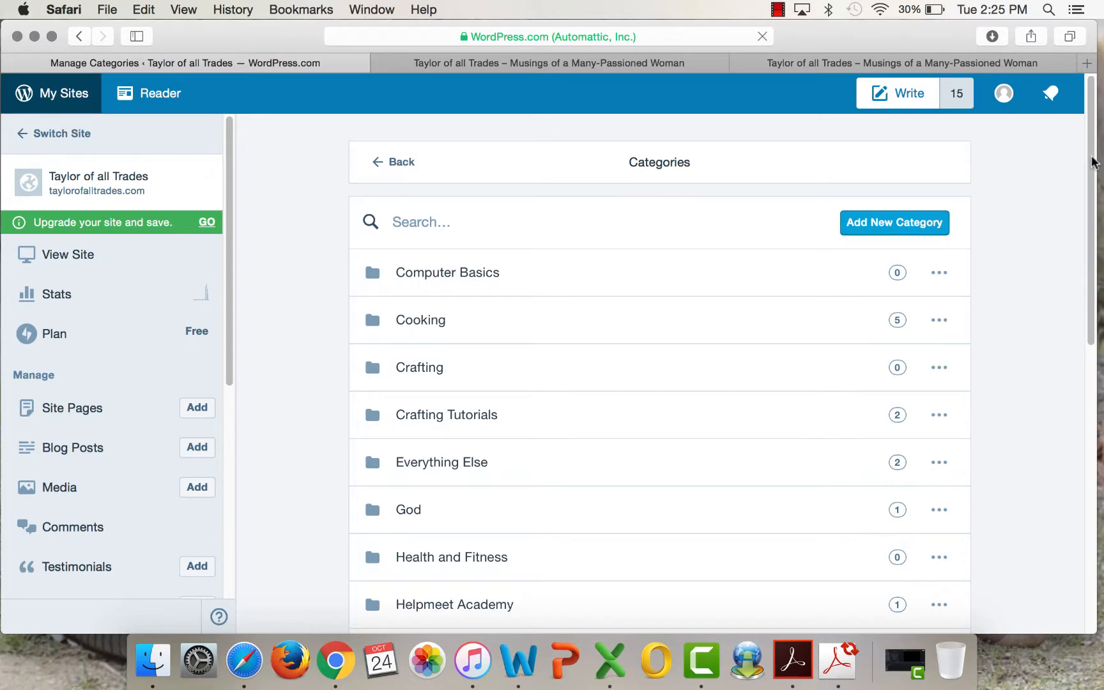
pyautogui.scroll(-10, 1090, 433)
pyautogui.scroll(15, 1097, 433)
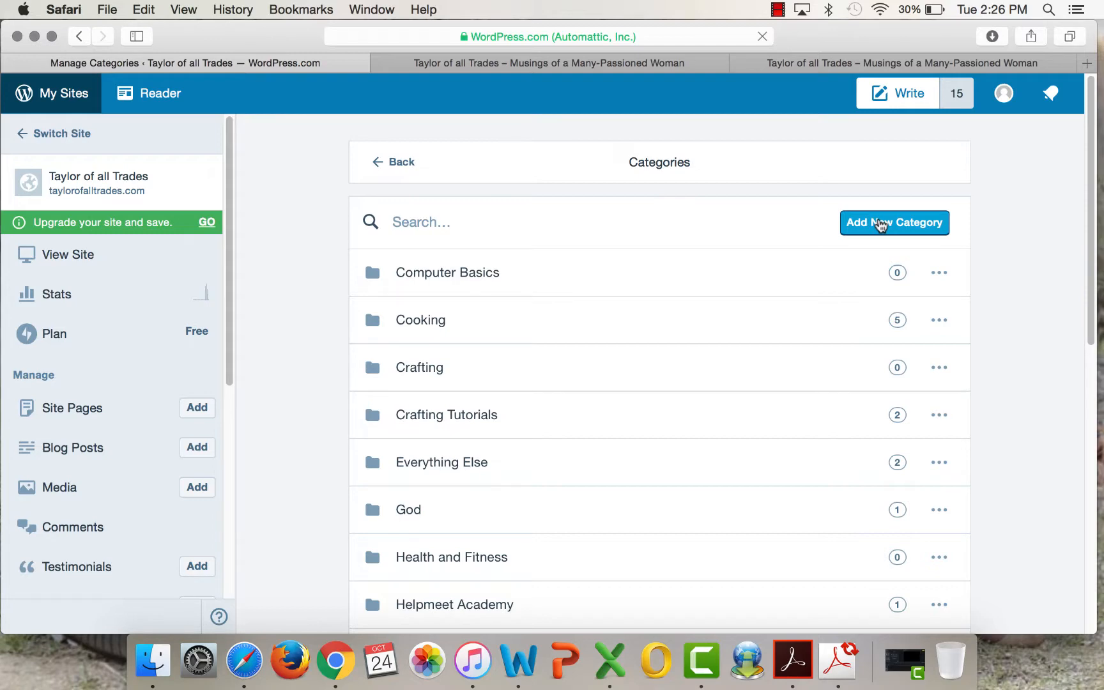
# In the third tab, go to the site's WP Admin dashboard and open the Menus editor under Appearance.
pyautogui.click(806, 64)
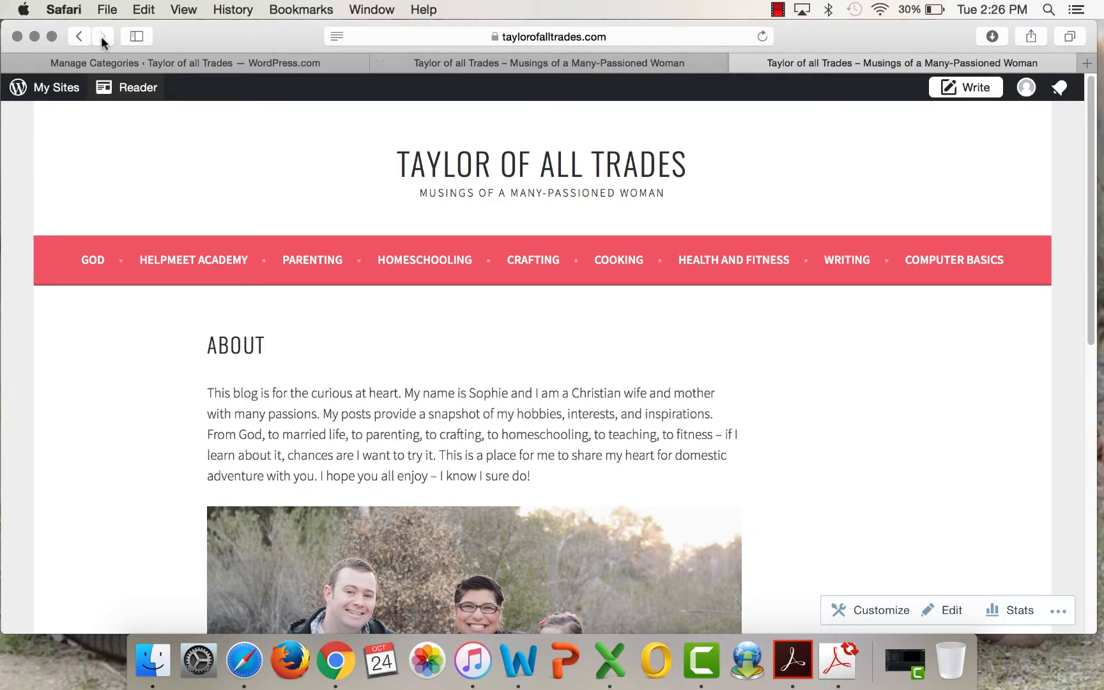
pyautogui.click(58, 90)
pyautogui.scroll(-5, 259, 464)
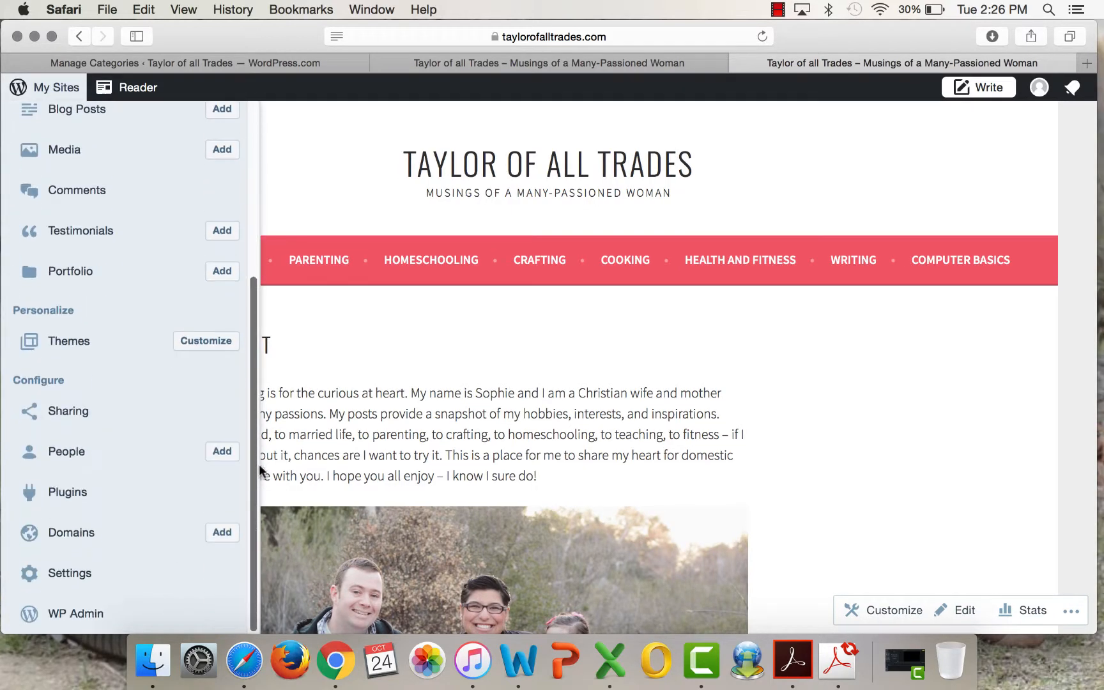
pyautogui.click(73, 614)
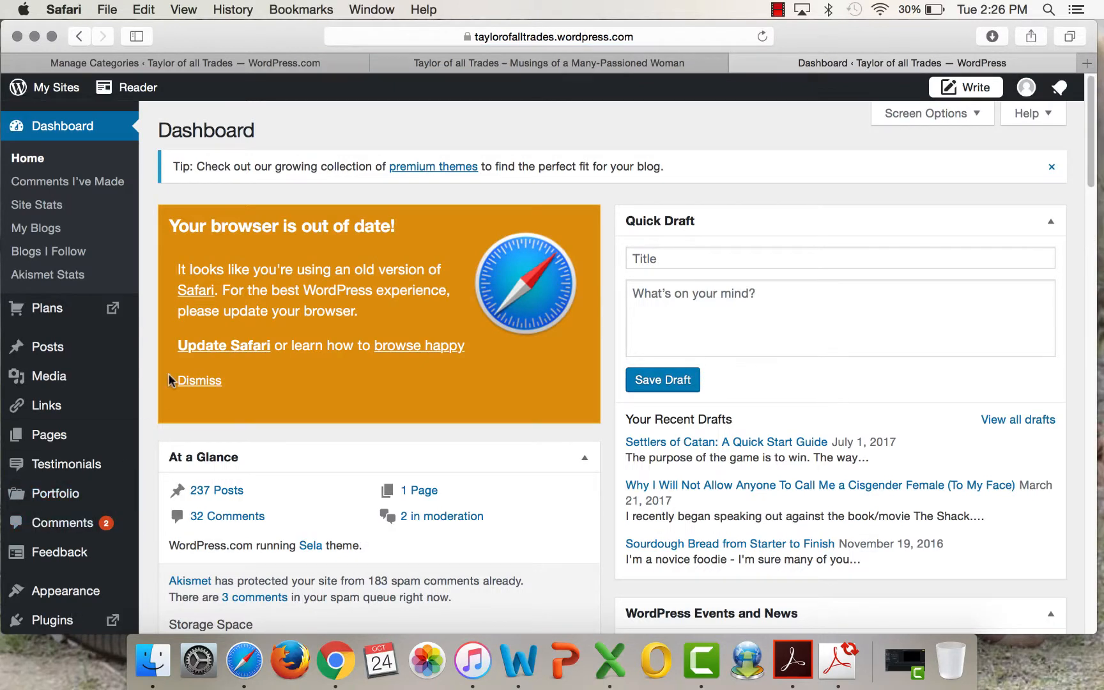
pyautogui.moveTo(49, 605)
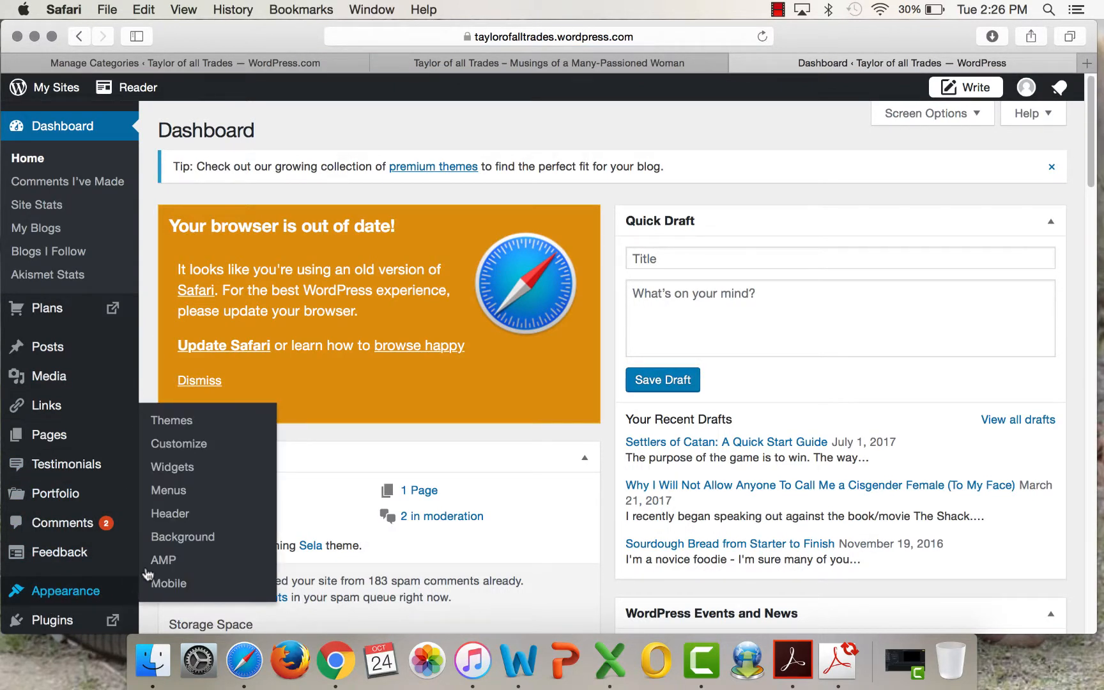
pyautogui.click(168, 491)
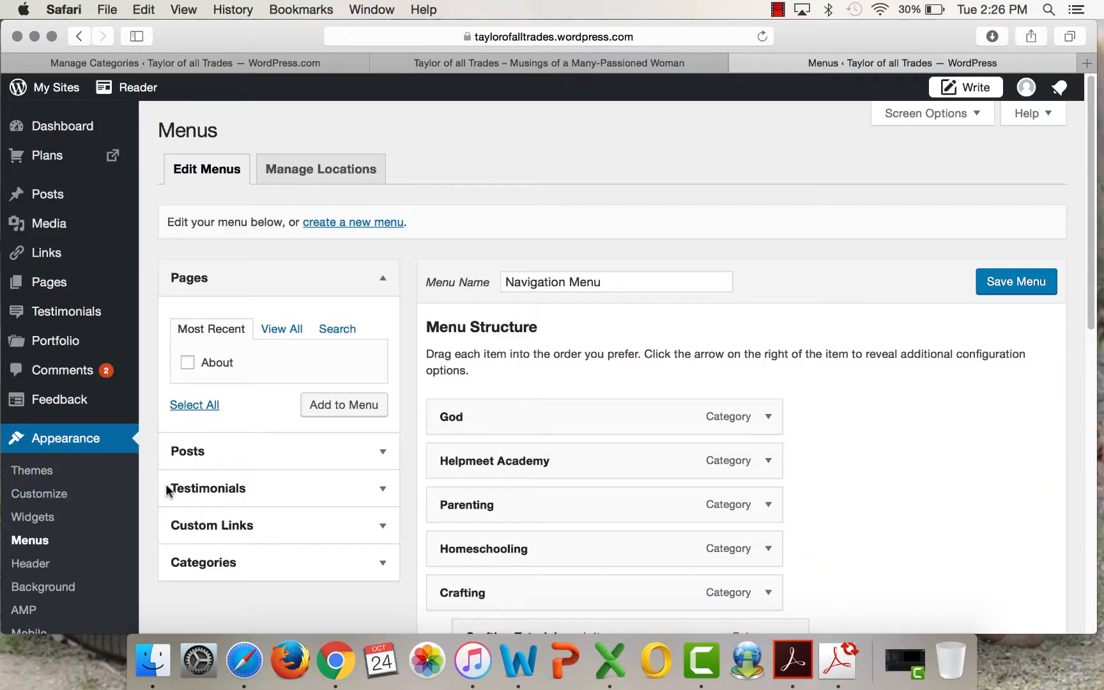
# Check the live blog in the second tab, then review the Navigation Menu's structure in the Menus editor.
pyautogui.click(350, 57)
pyautogui.click(442, 57)
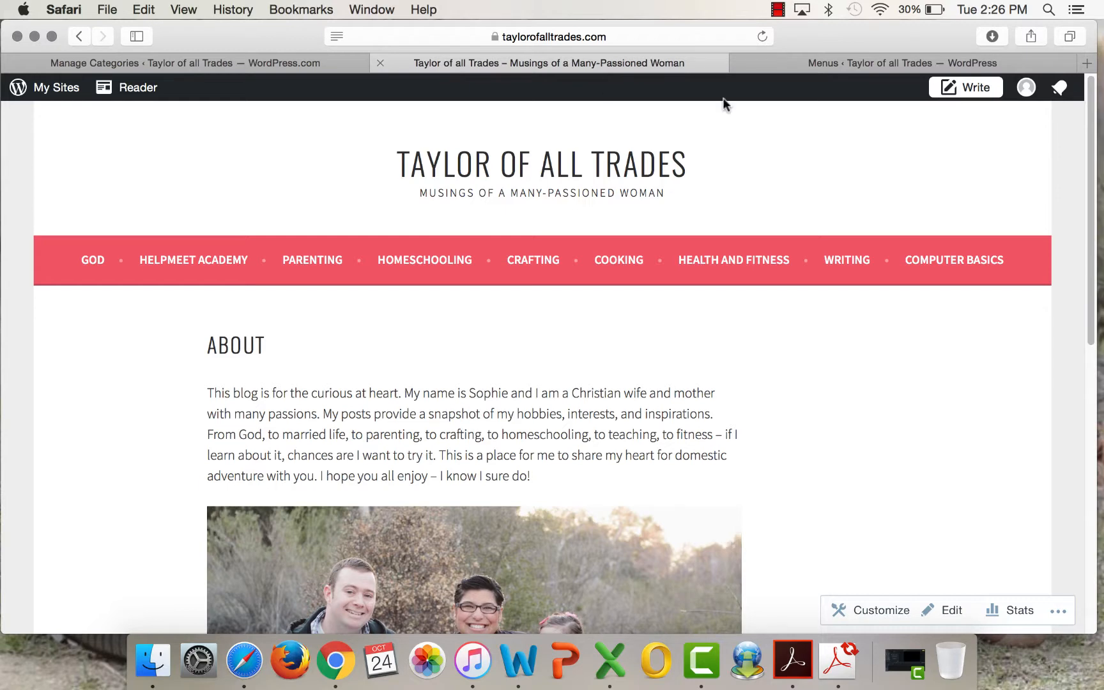
pyautogui.click(790, 67)
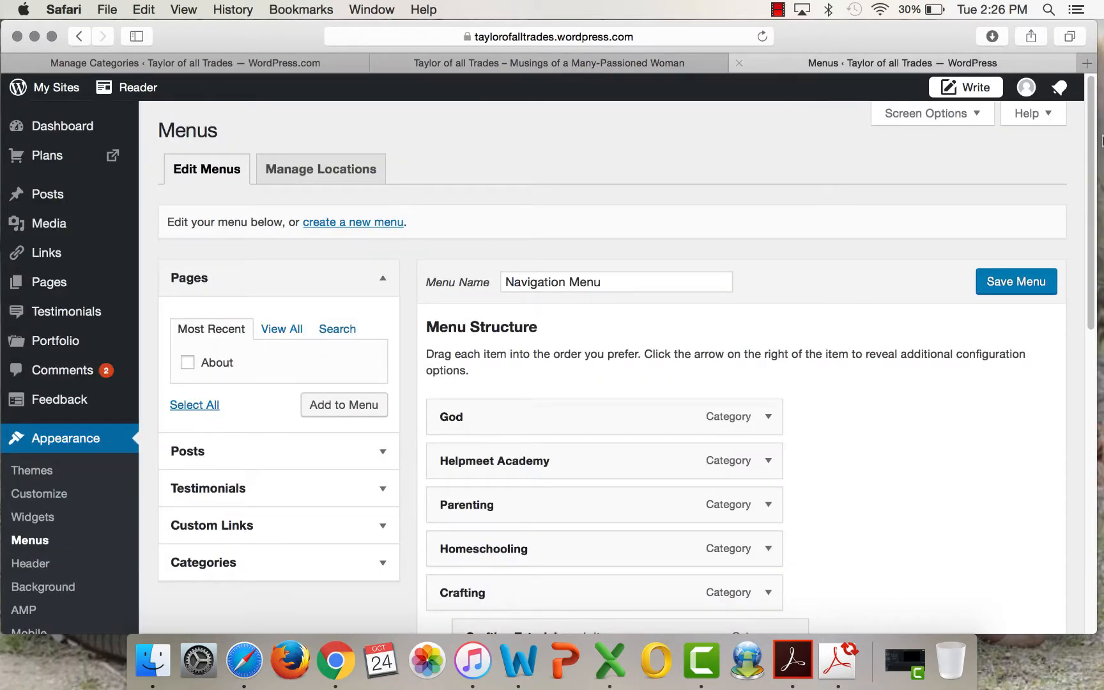
pyautogui.moveTo(1091, 127); pyautogui.dragTo(1077, 377)
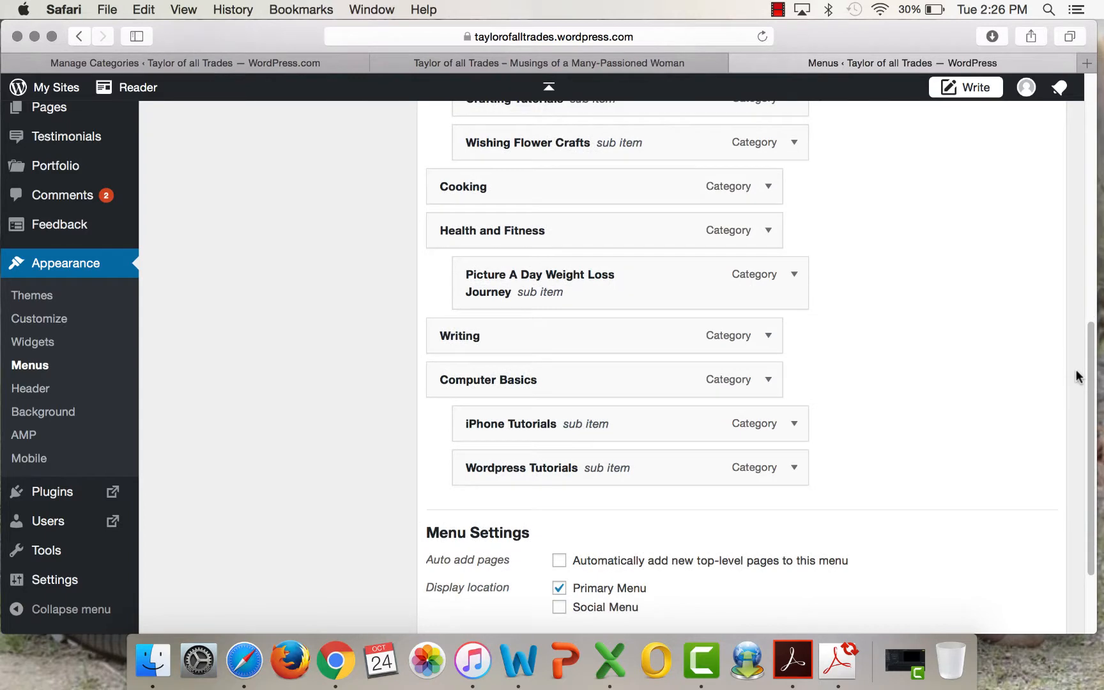
# On the live blog, view the Crafting submenu and open the Crafting Tutorials category page to examine its posts.
pyautogui.click(693, 62)
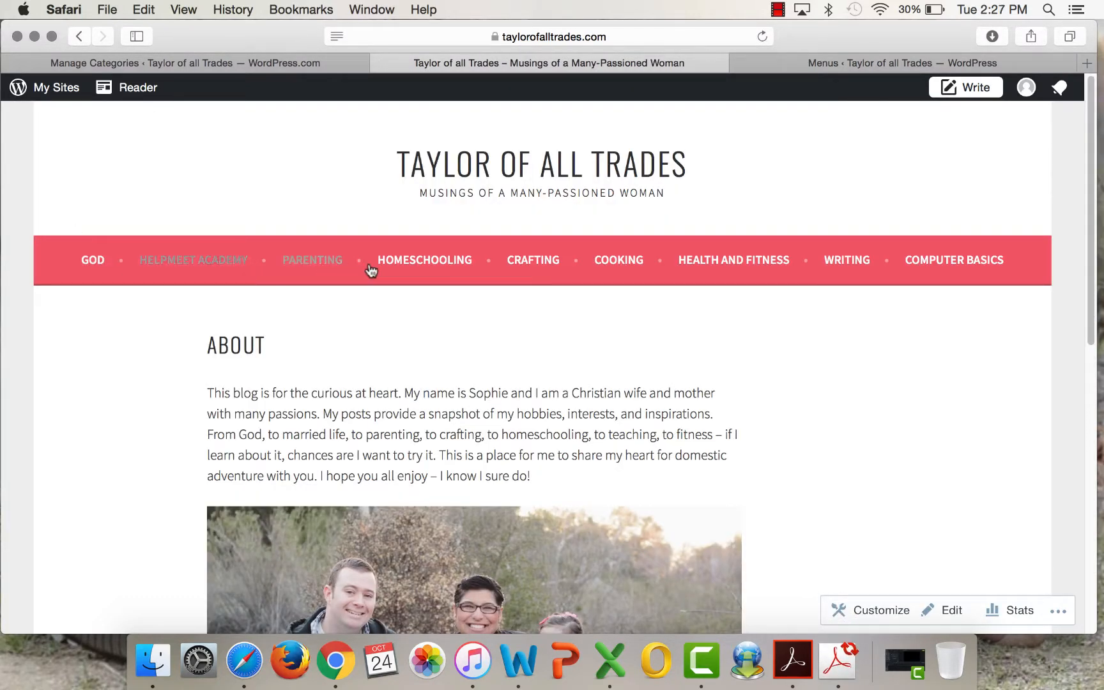
pyautogui.moveTo(529, 264)
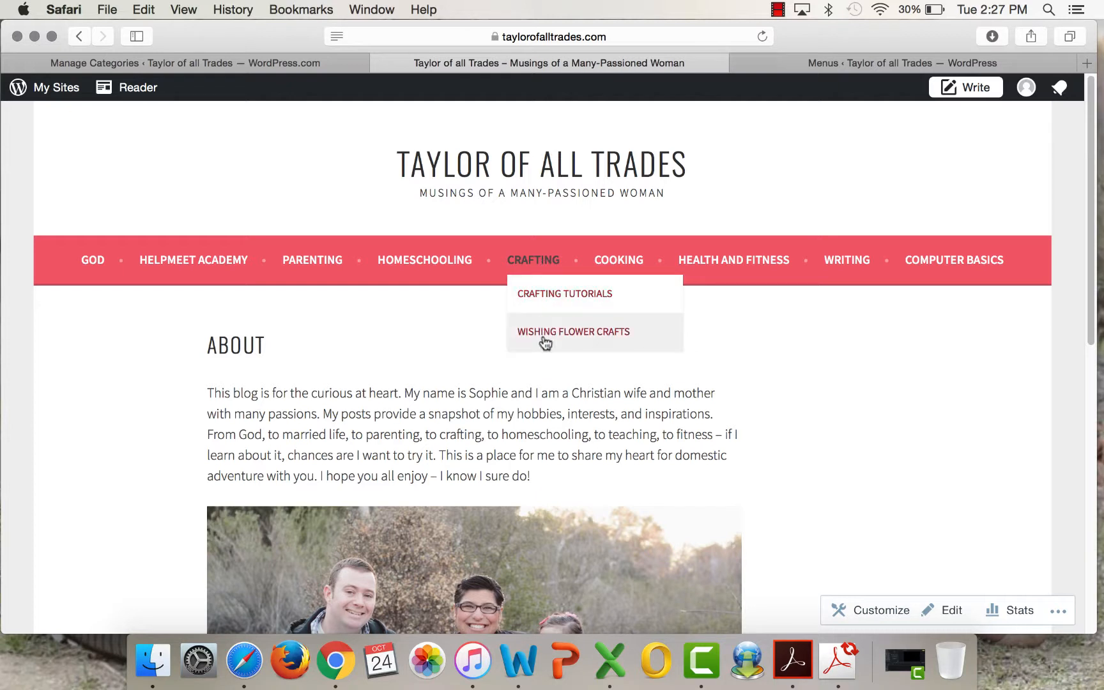
pyautogui.click(550, 292)
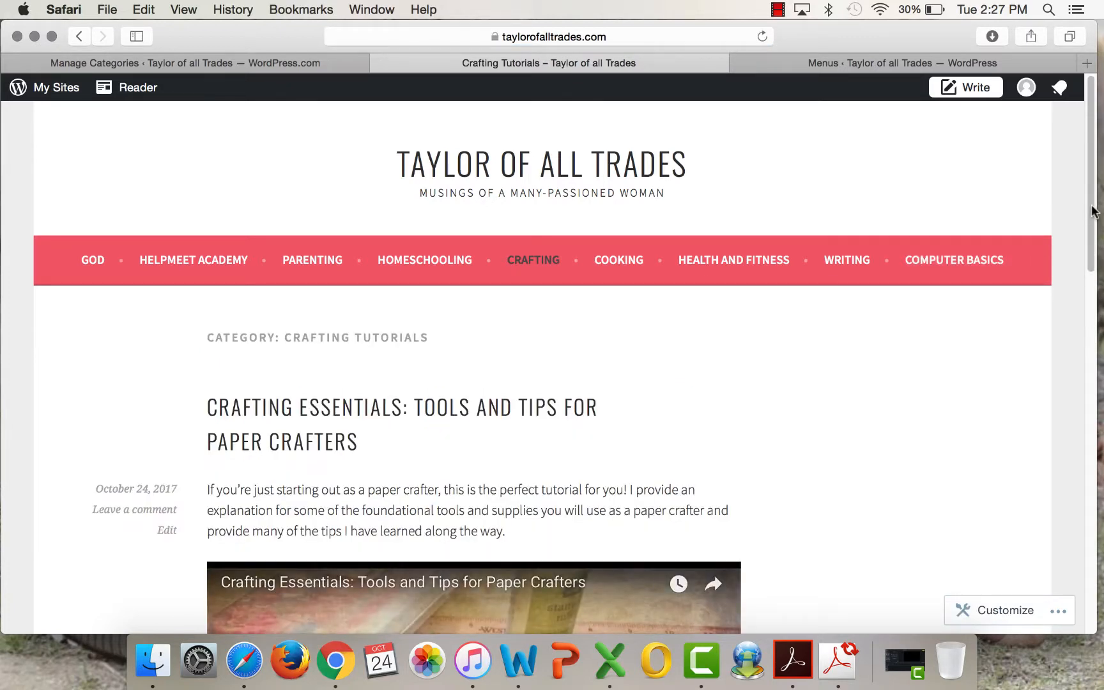
pyautogui.moveTo(1090, 210)
pyautogui.mouseDown()
pyautogui.moveTo(1080, 568)
pyautogui.moveTo(1067, 264)
pyautogui.moveTo(1084, 221)
pyautogui.mouseUp()
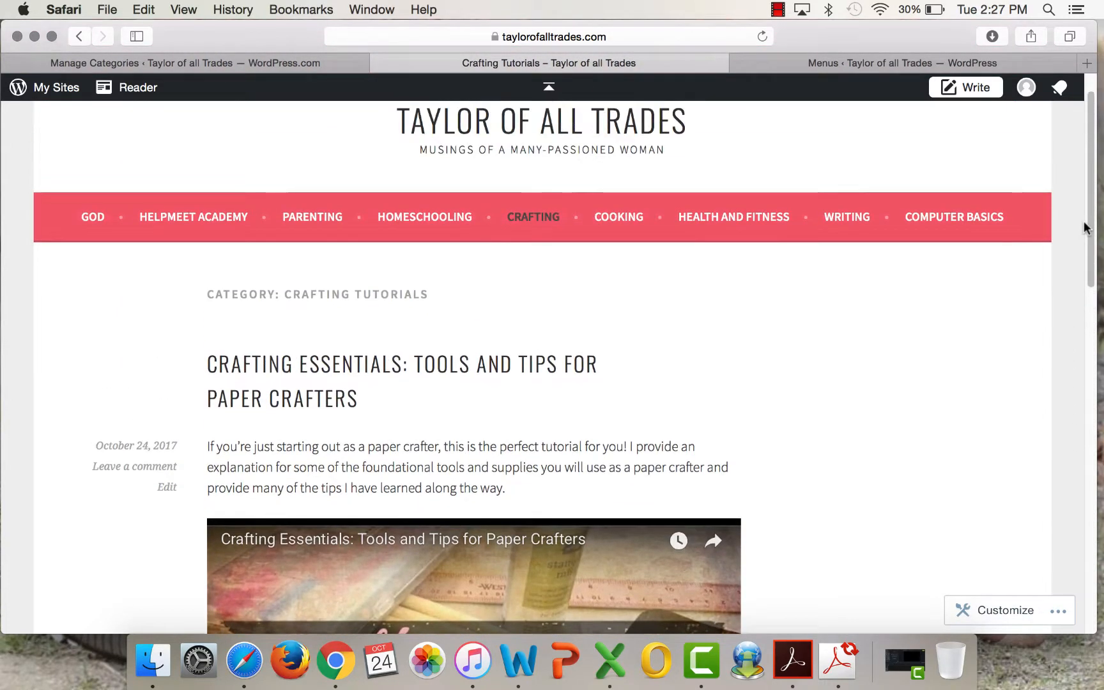
pyautogui.moveTo(517, 218)
# Return to the Menus editor and examine how the Crafting sub items are arranged in the Navigation Menu.
pyautogui.click(867, 62)
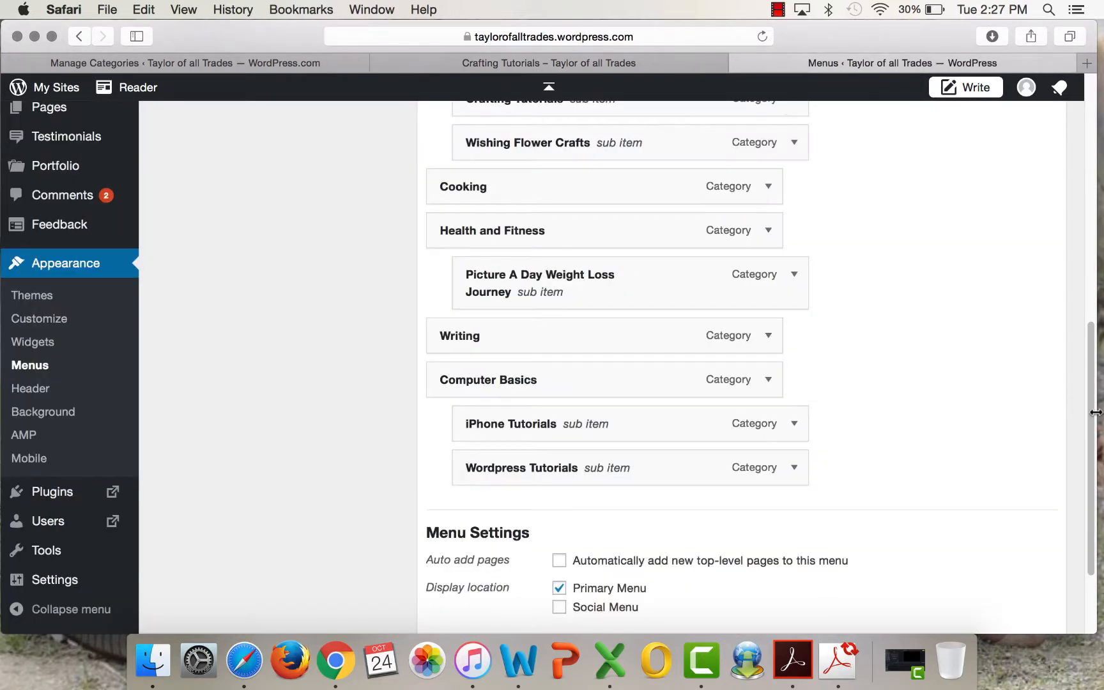
pyautogui.scroll(5, 1079, 374)
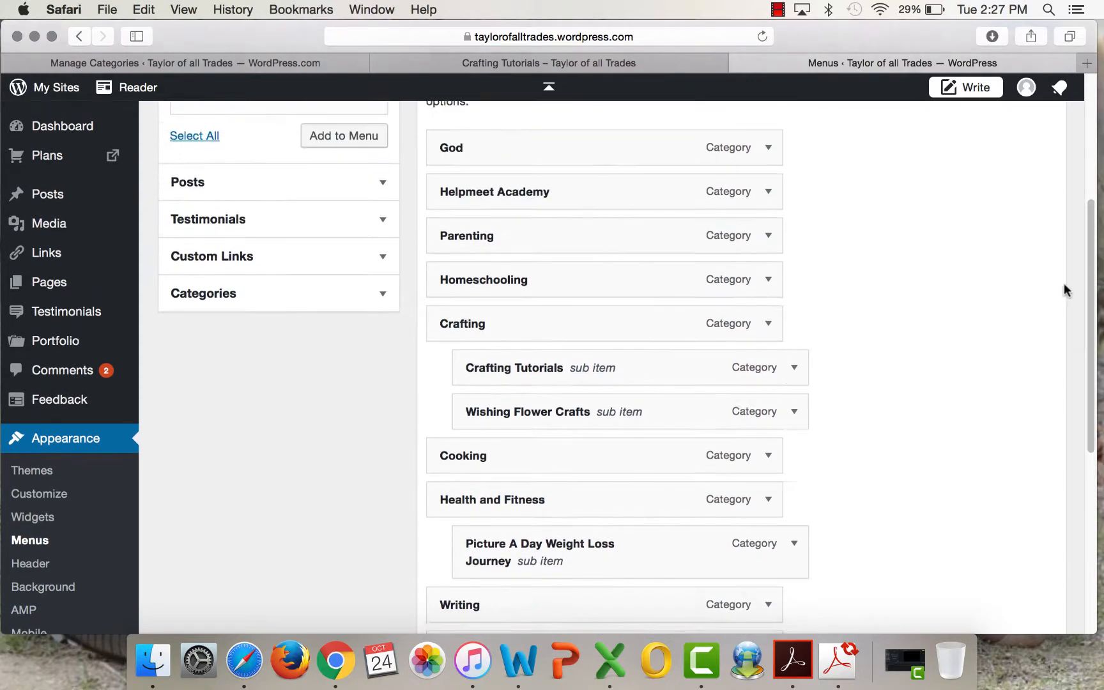
pyautogui.scroll(3, 1064, 284)
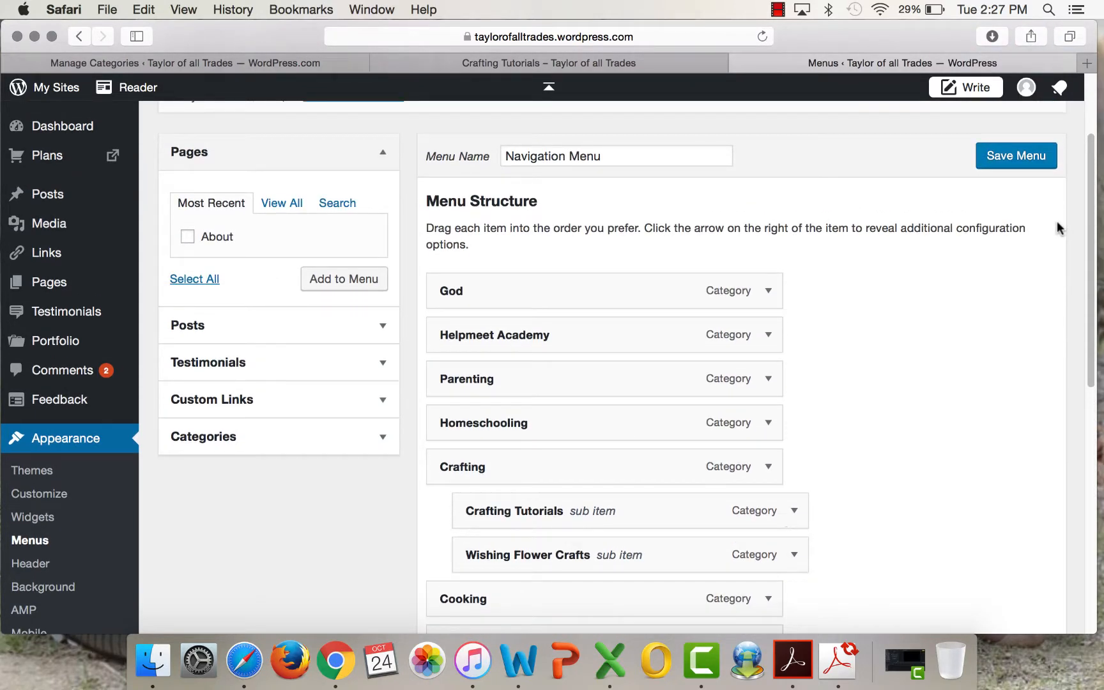
# Delete the existing Navigation Menu and confirm its permanent removal.
pyautogui.scroll(-10, 1057, 221)
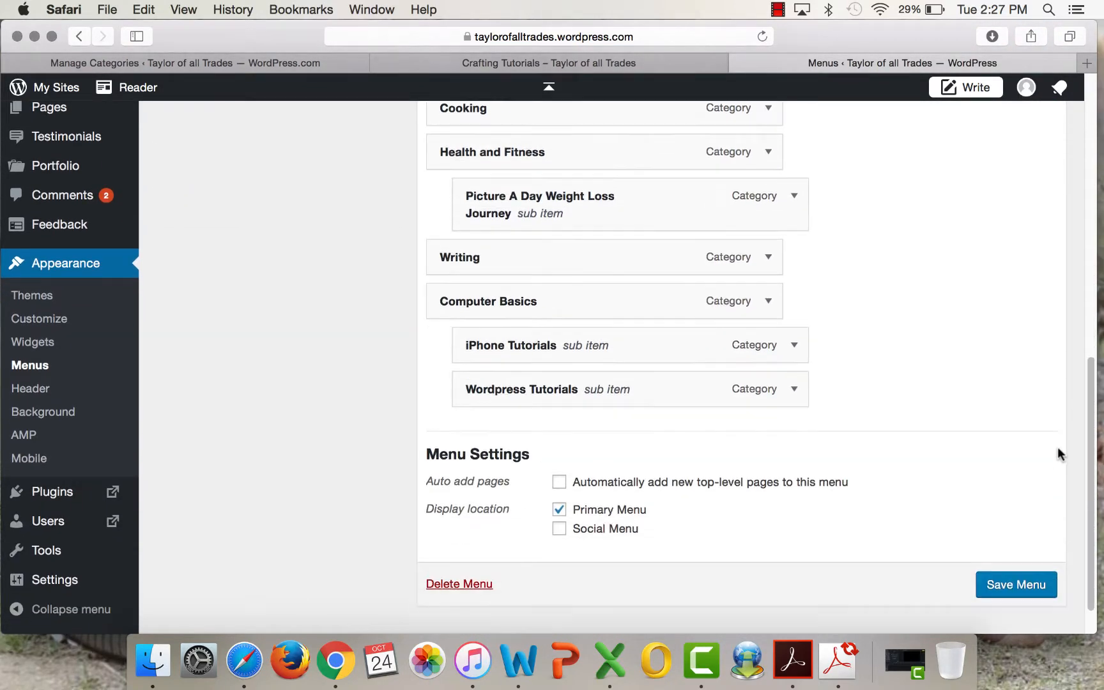
pyautogui.click(466, 583)
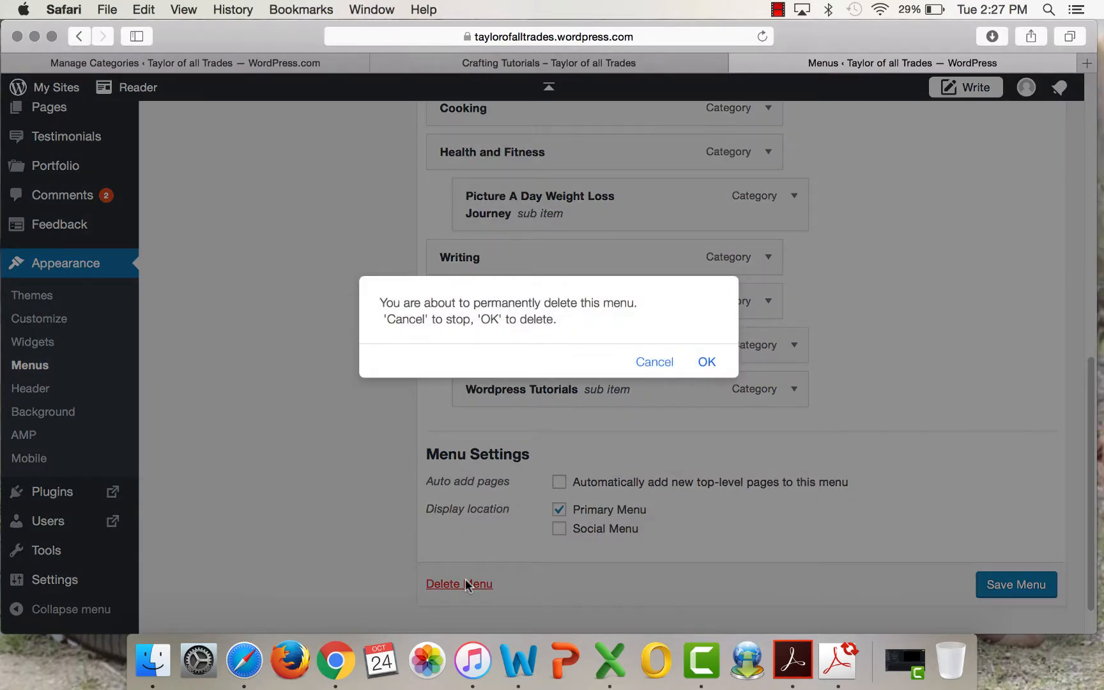
pyautogui.click(709, 361)
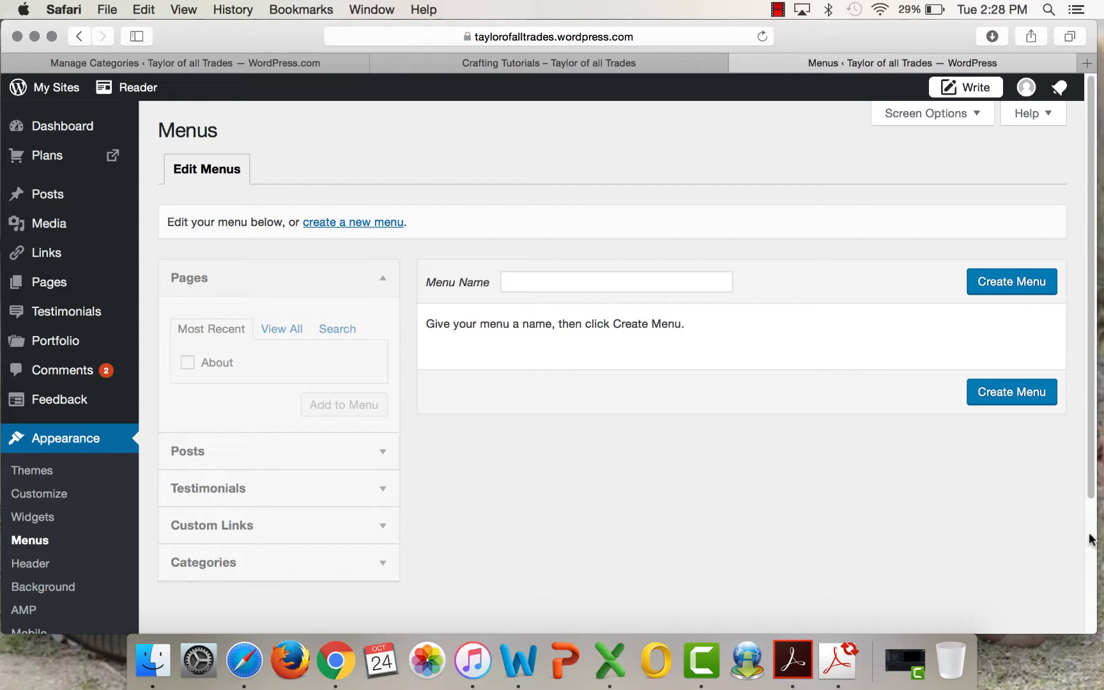
# Reload the live blog to check its navigation bar without the deleted menu, and open the Home page.
pyautogui.click(681, 63)
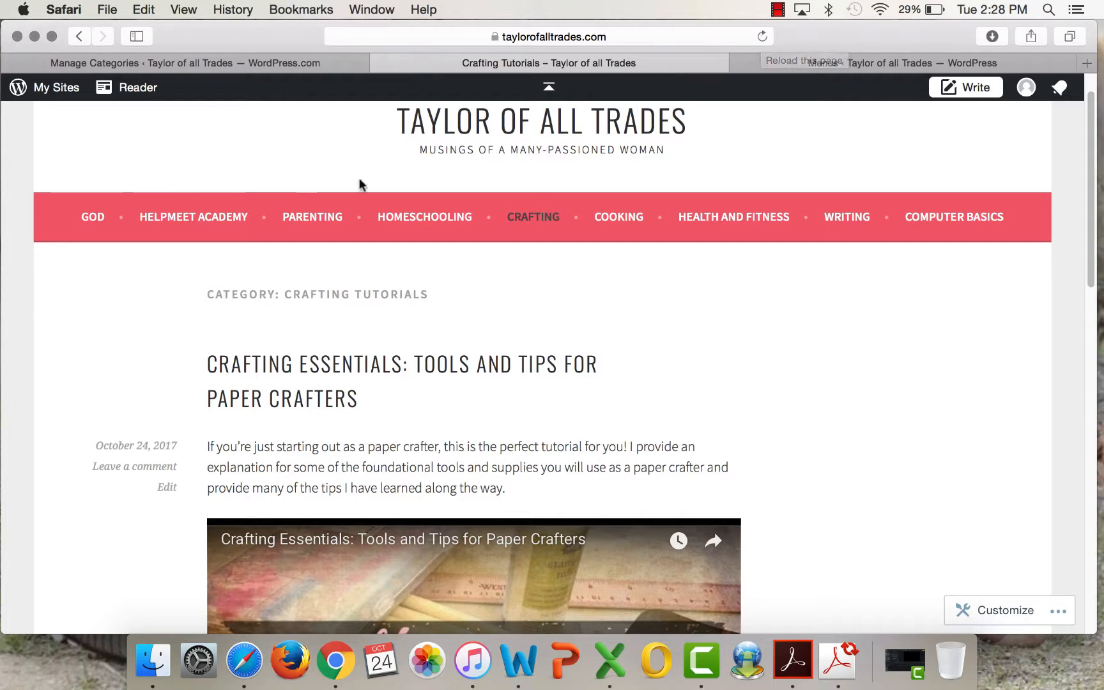
pyautogui.moveTo(924, 223)
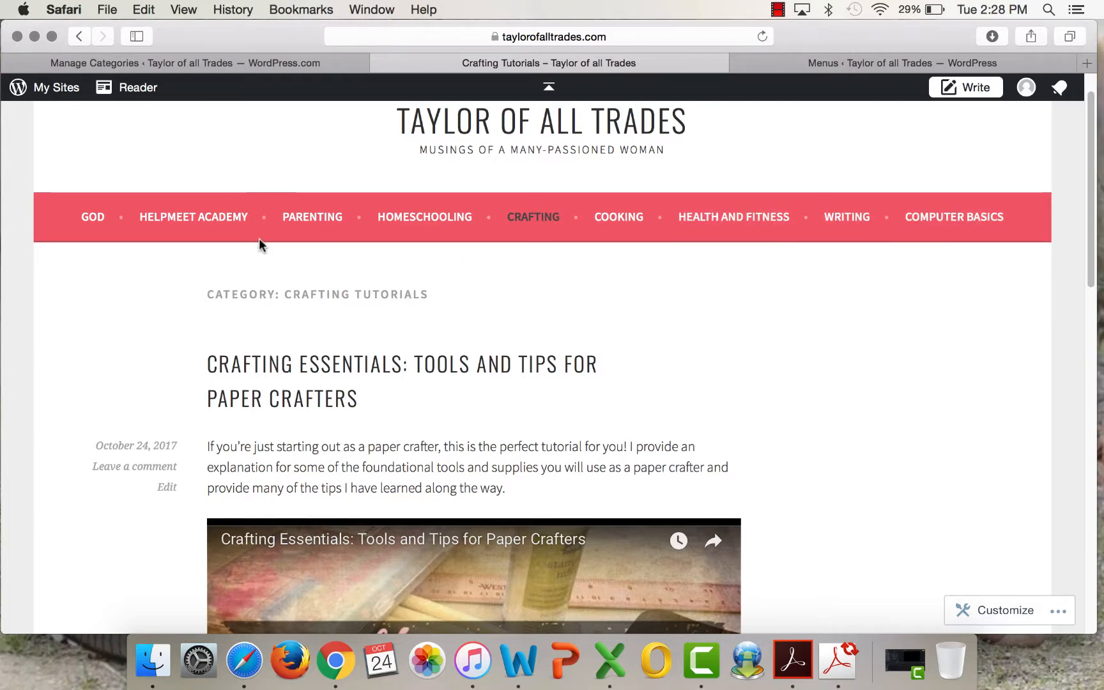
pyautogui.click(762, 32)
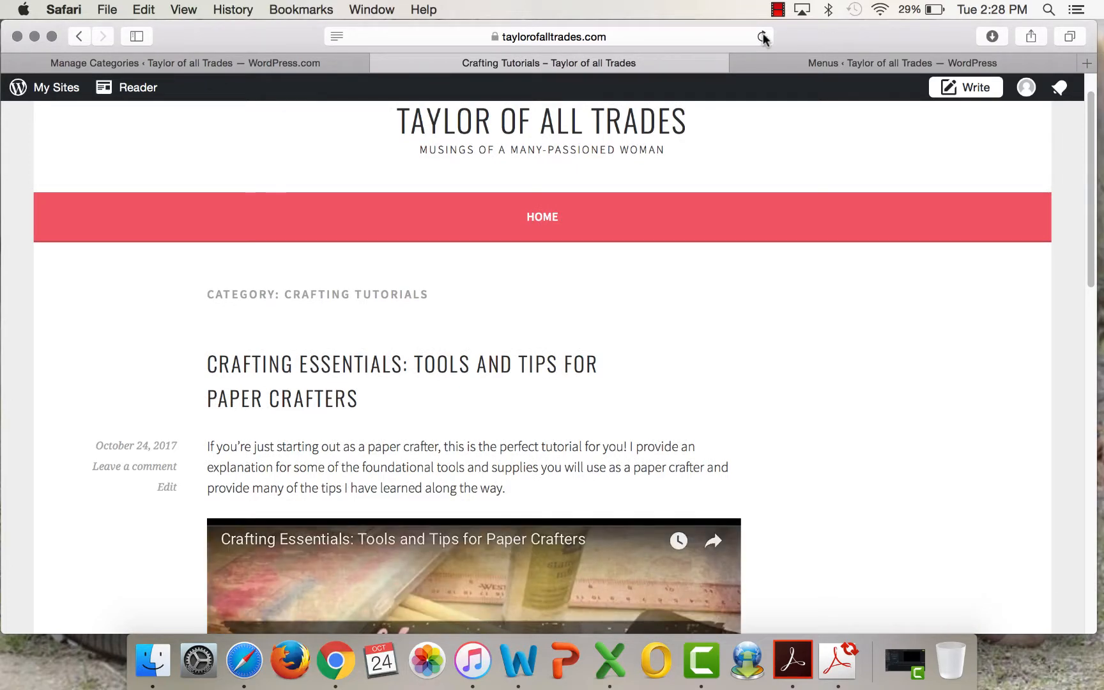
pyautogui.click(543, 221)
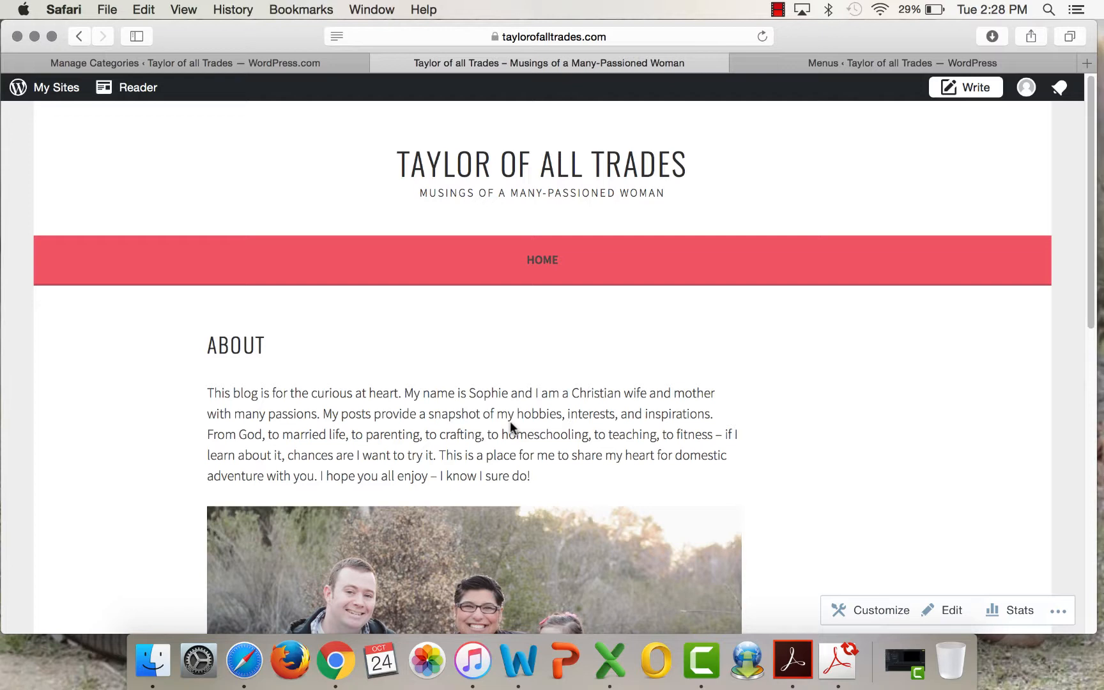
# In the Menus editor, create a new menu named "Navigation Menu" and set its display location to Primary Menu.
pyautogui.click(813, 69)
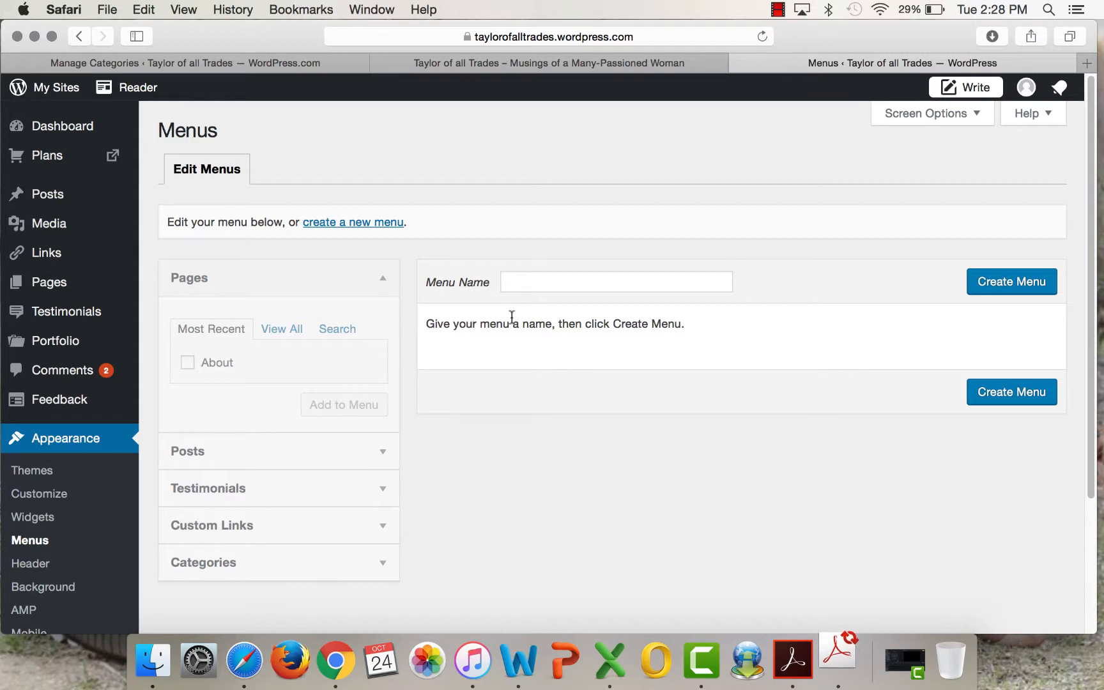
pyautogui.click(555, 283)
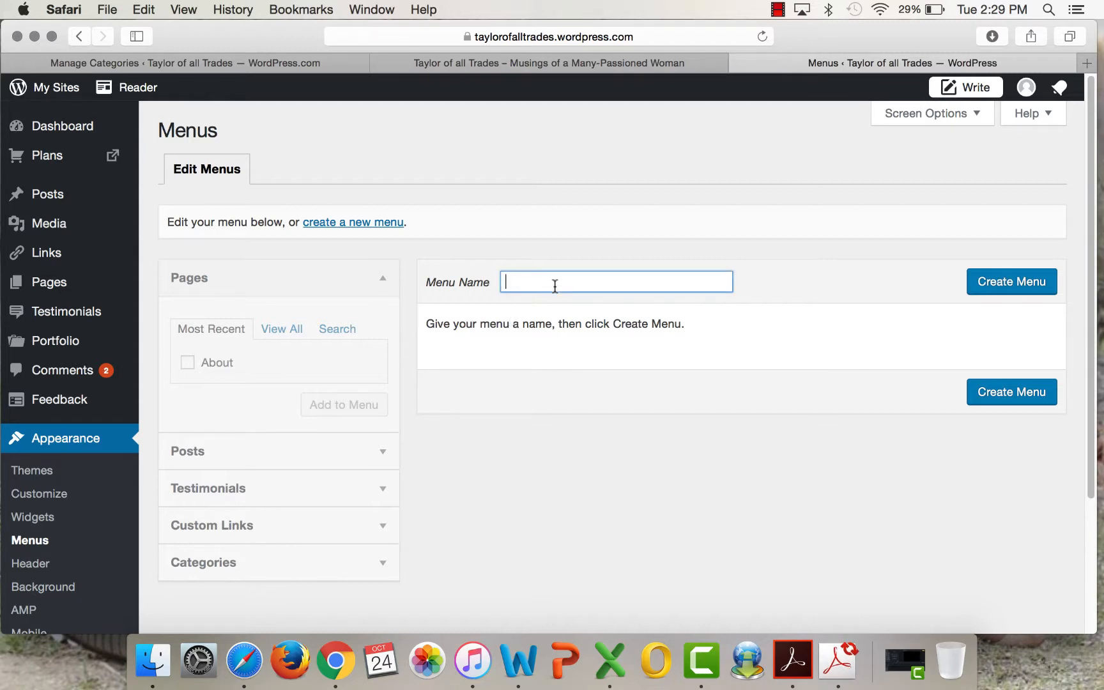
pyautogui.write('Navigation Menu')
pyautogui.click(1030, 285)
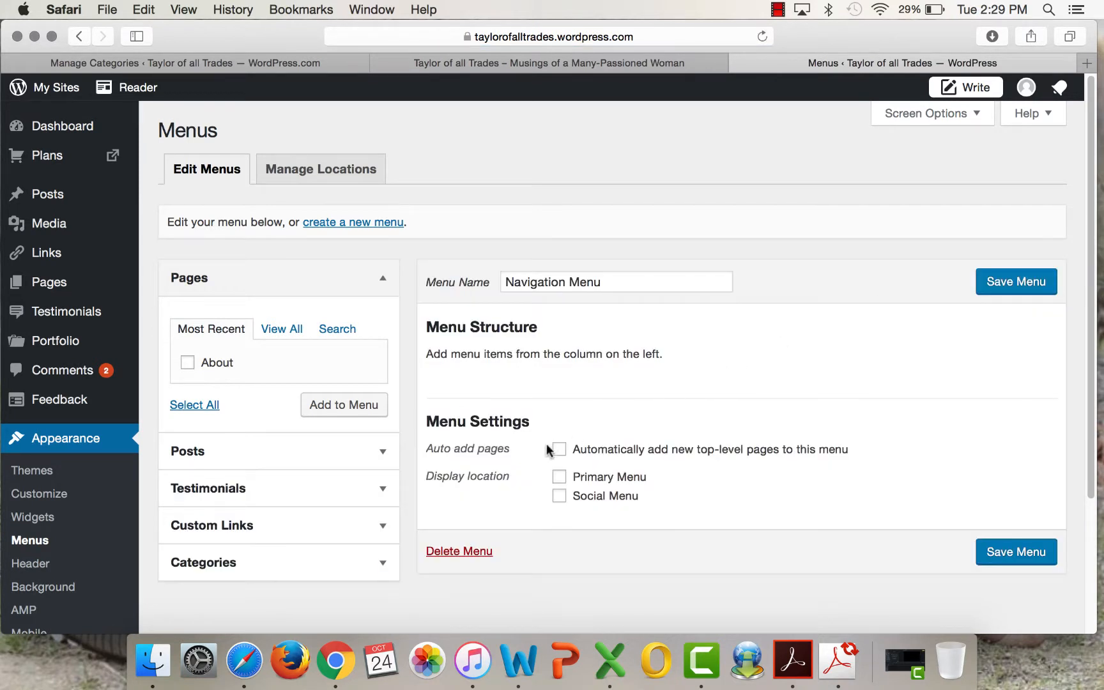
pyautogui.click(560, 477)
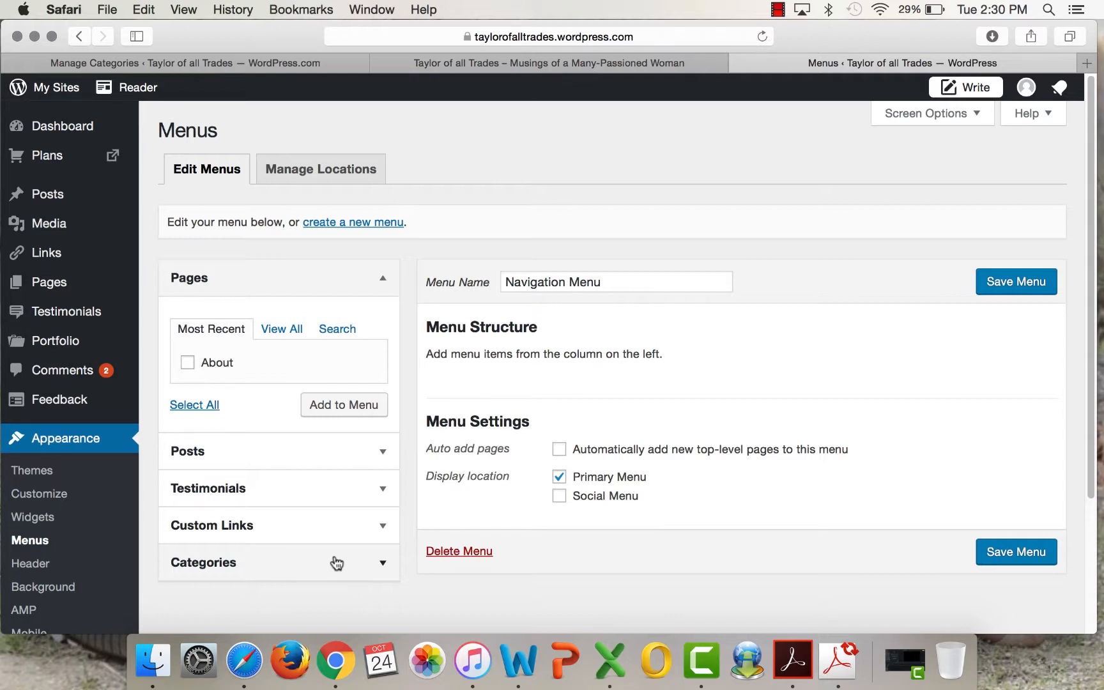
# From the full category list, select Computer Basics, Cooking, Crafting, Crafting Tutorials, God, and Health and Fitness for the menu.
pyautogui.click(384, 565)
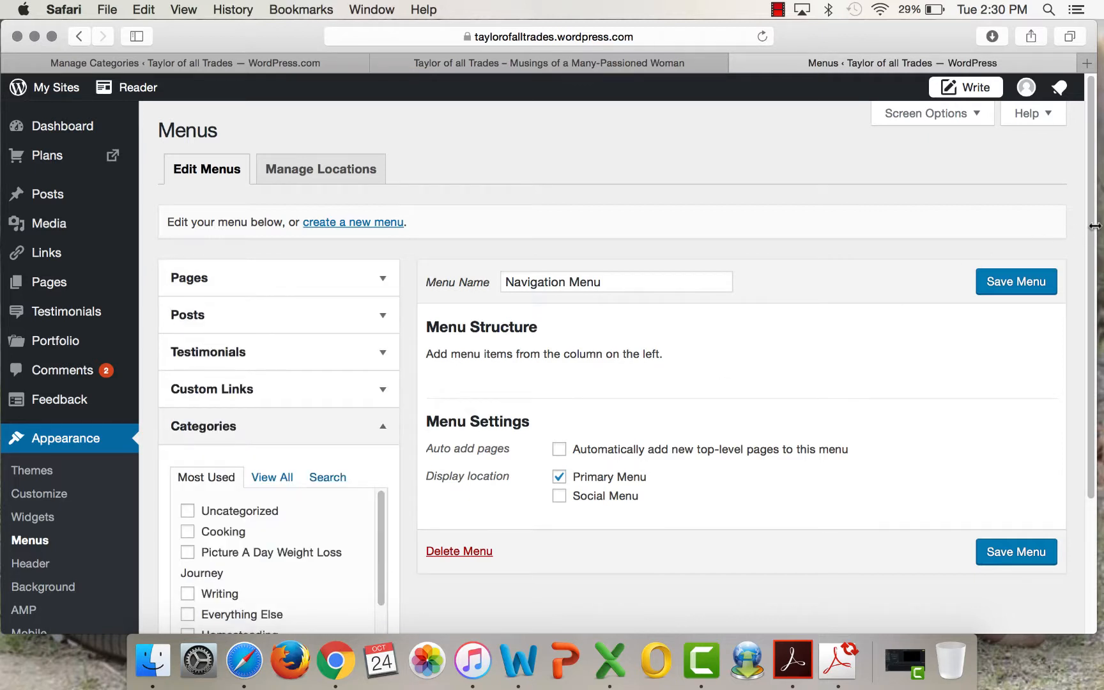
pyautogui.scroll(-5, 1084, 319)
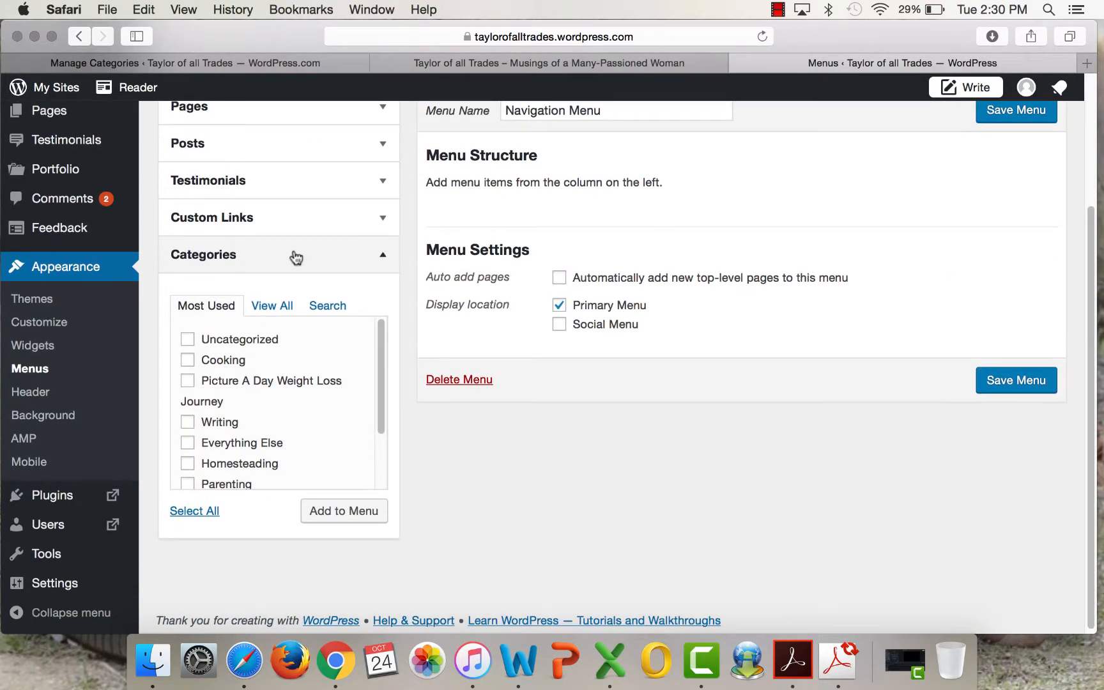
pyautogui.click(277, 308)
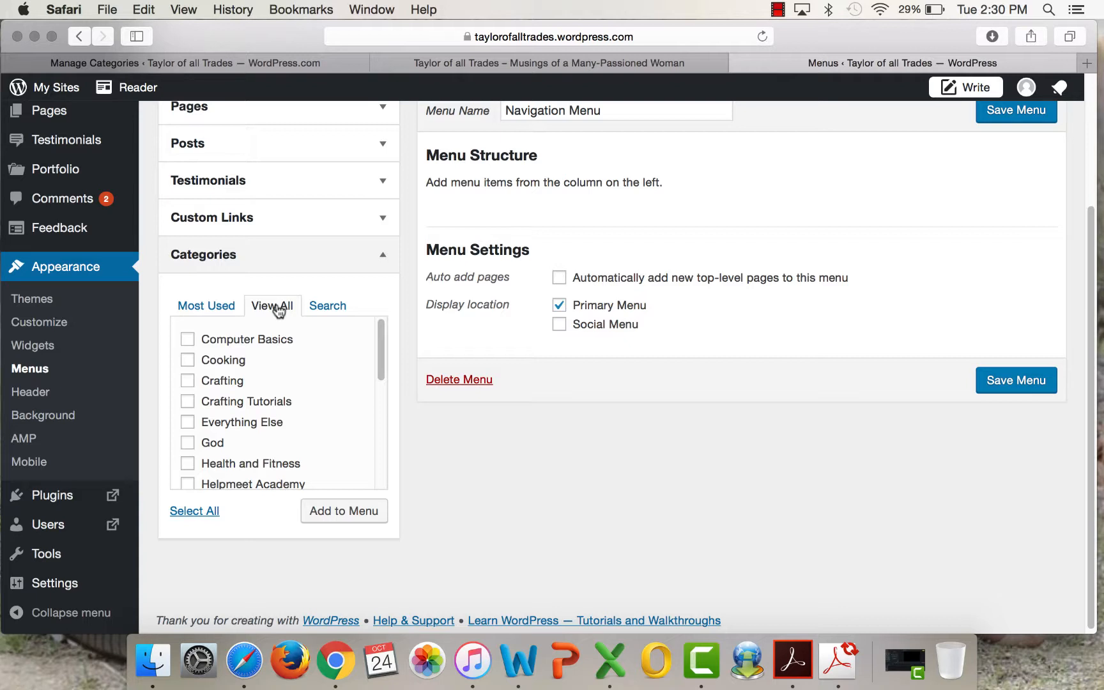
pyautogui.click(189, 341)
pyautogui.click(187, 361)
pyautogui.click(188, 382)
pyautogui.click(188, 403)
pyautogui.click(188, 442)
pyautogui.click(189, 464)
# Also select the categories Helpmeet Academy, Homeschooling, iPhone Tutorials, Parenting and Picture A Day Weight Loss Journey.
pyautogui.scroll(-5, 375, 400)
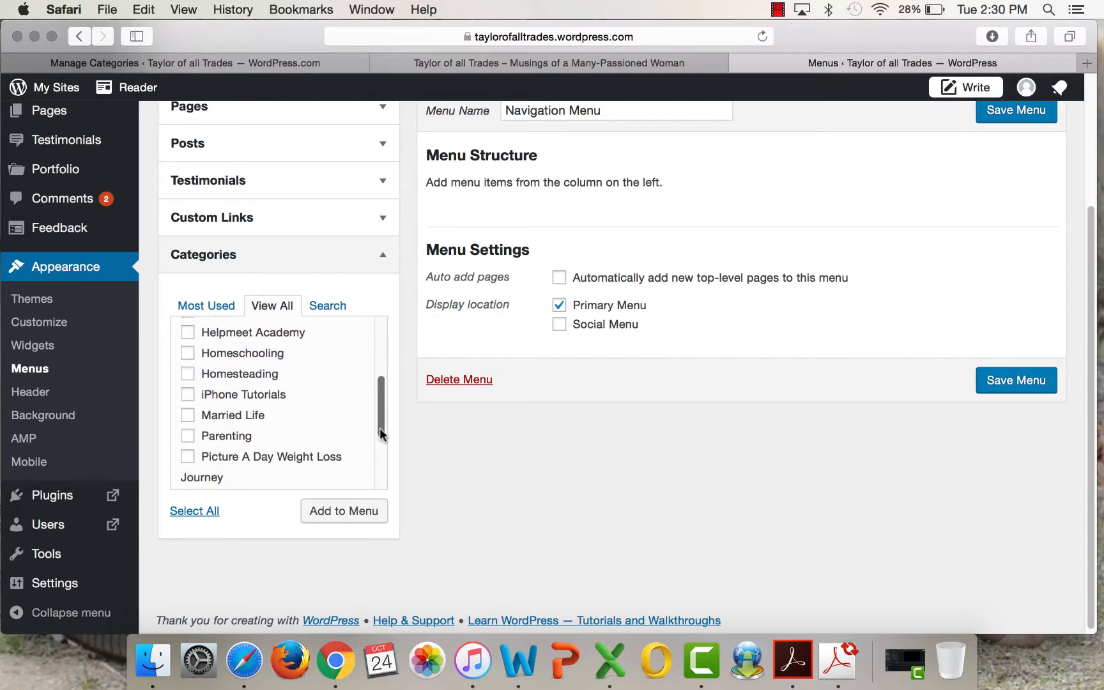
pyautogui.click(188, 332)
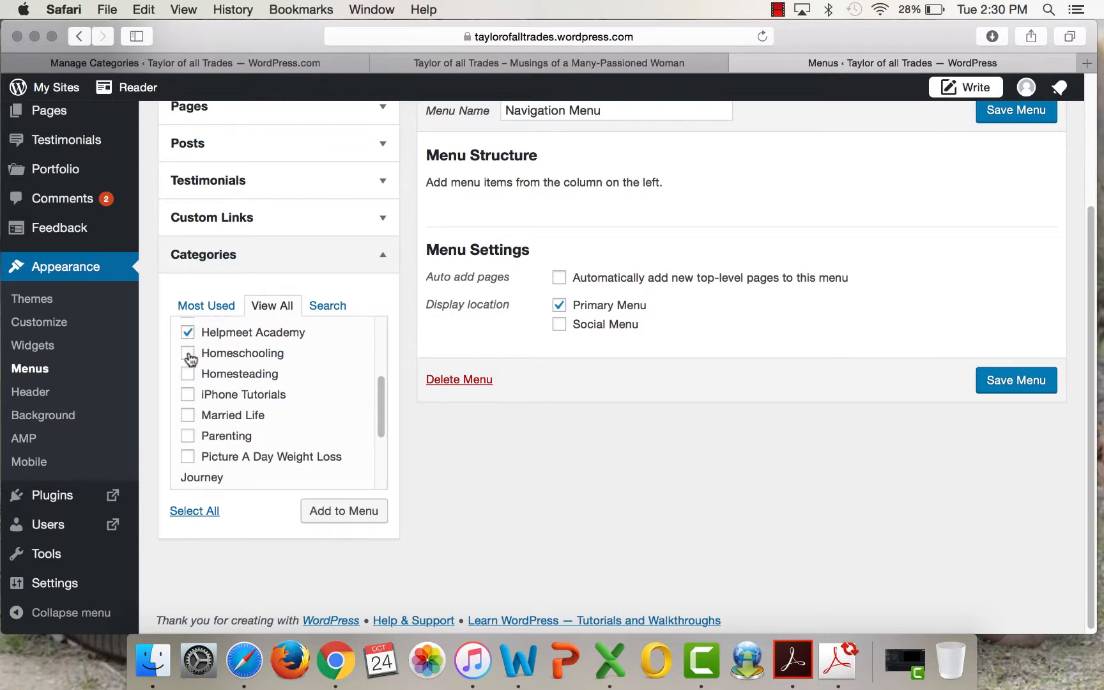
pyautogui.click(189, 354)
pyautogui.click(188, 395)
pyautogui.click(188, 436)
pyautogui.click(188, 456)
# Select Wishing Flower Crafts, Wordpress Tutorials and Writing as well, and add all selected categories to the Navigation Menu.
pyautogui.scroll(-5, 256, 416)
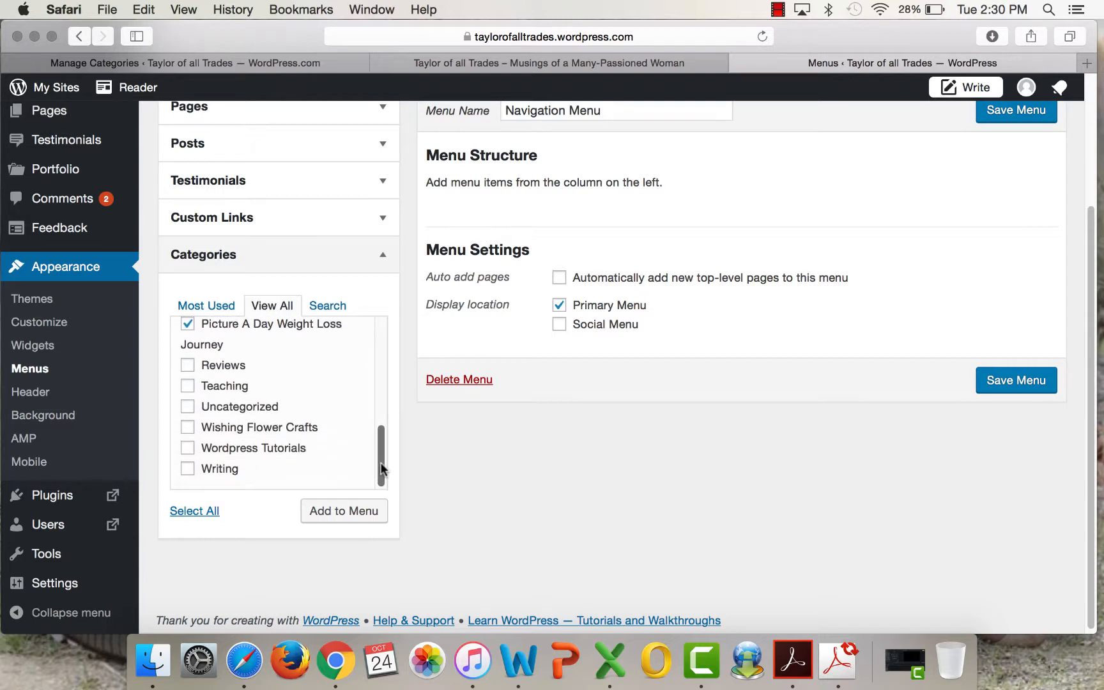
pyautogui.click(188, 427)
pyautogui.click(188, 448)
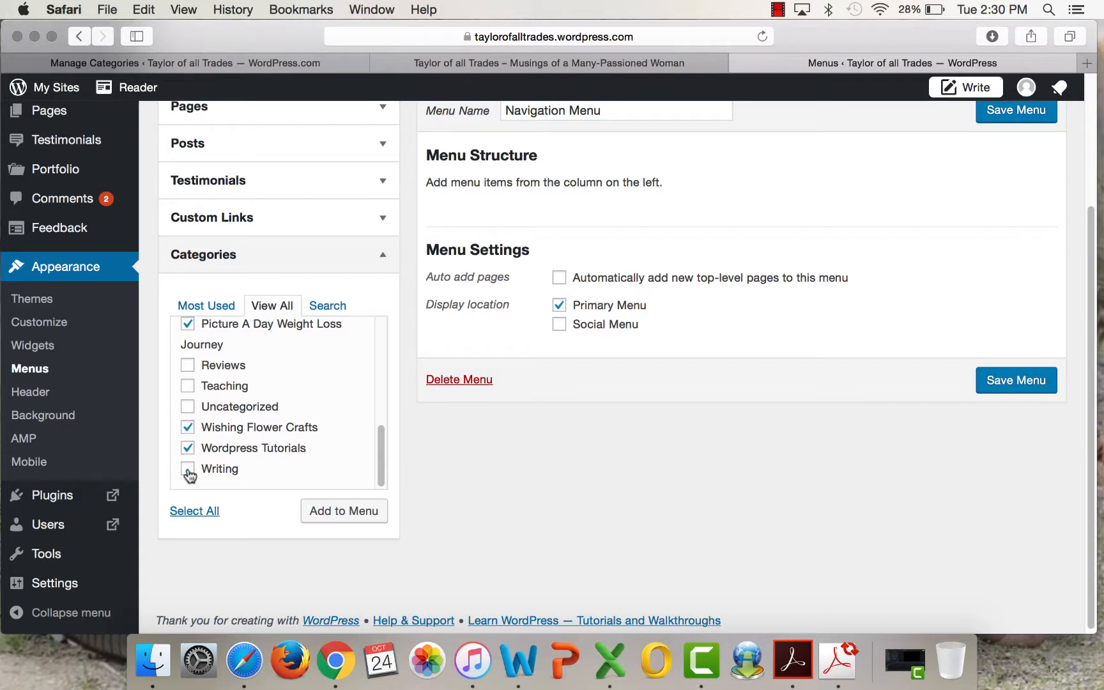
pyautogui.click(188, 469)
pyautogui.click(352, 513)
# Move Computer Basics to the end of the menu structure, below Writing.
pyautogui.moveTo(1093, 543); pyautogui.dragTo(1089, 449)
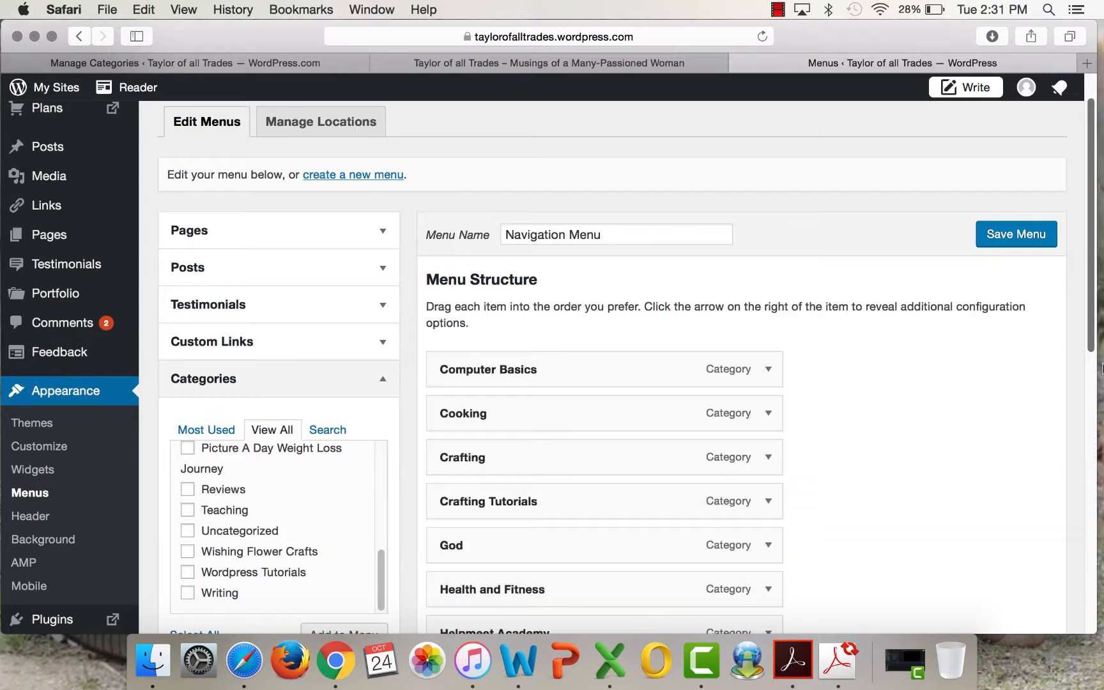
pyautogui.moveTo(1090, 304); pyautogui.dragTo(1097, 391)
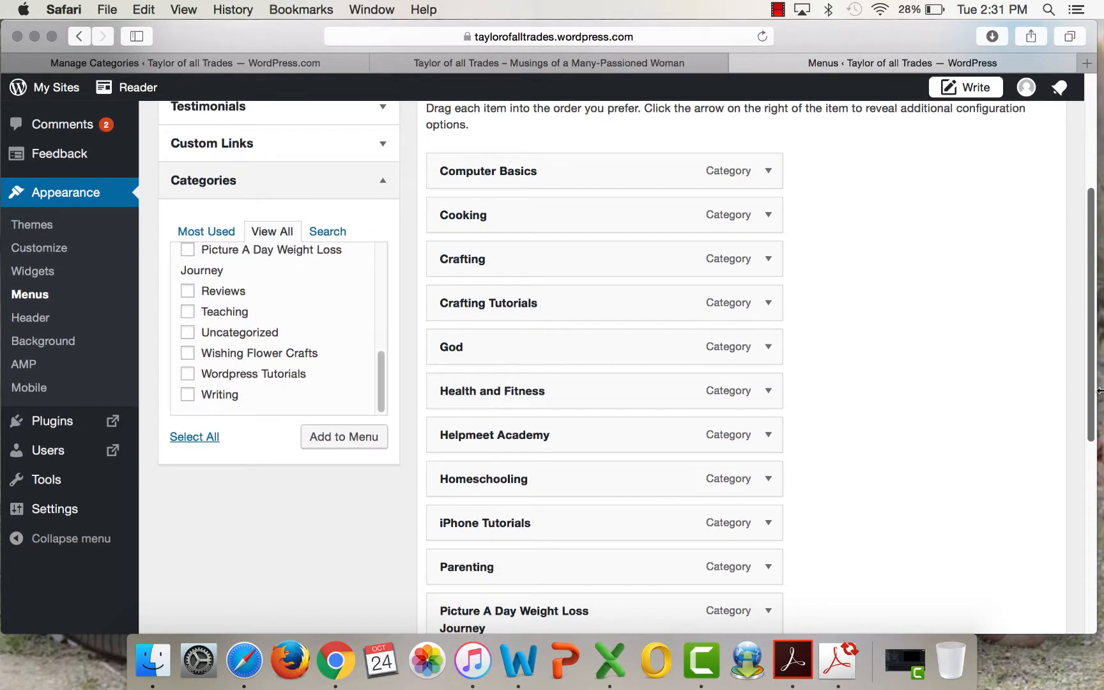
pyautogui.moveTo(602, 165)
pyautogui.mouseDown()
pyautogui.moveTo(630, 515)
pyautogui.moveTo(613, 658)
pyautogui.moveTo(562, 591)
pyautogui.moveTo(617, 664)
pyautogui.moveTo(579, 530)
pyautogui.moveTo(589, 404)
pyautogui.moveTo(601, 410)
pyautogui.mouseUp()
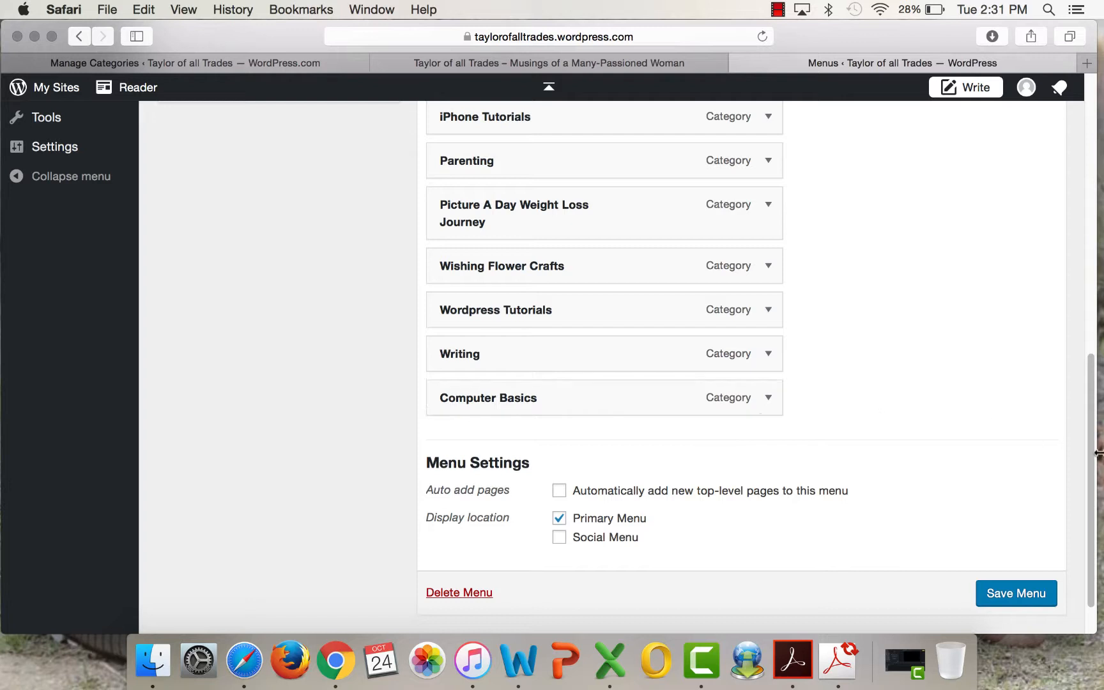
# Nest iPhone Tutorials and Wordpress Tutorials as sub items under Computer Basics, in that order.
pyautogui.moveTo(1091, 461); pyautogui.dragTo(1077, 401)
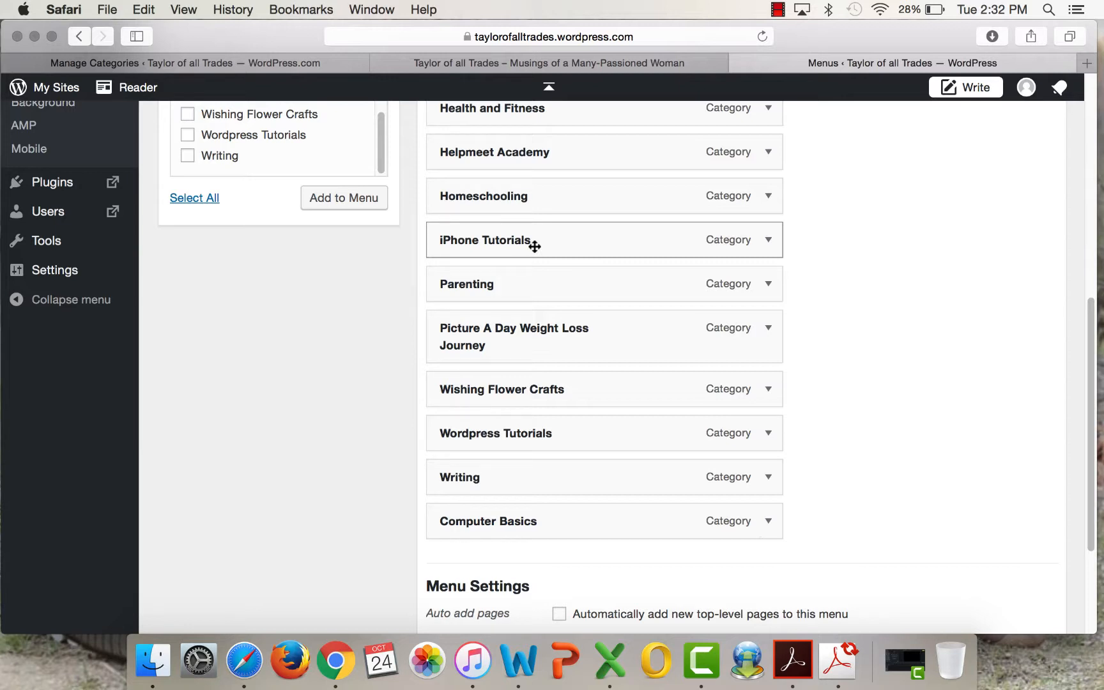
pyautogui.moveTo(534, 246); pyautogui.dragTo(563, 545)
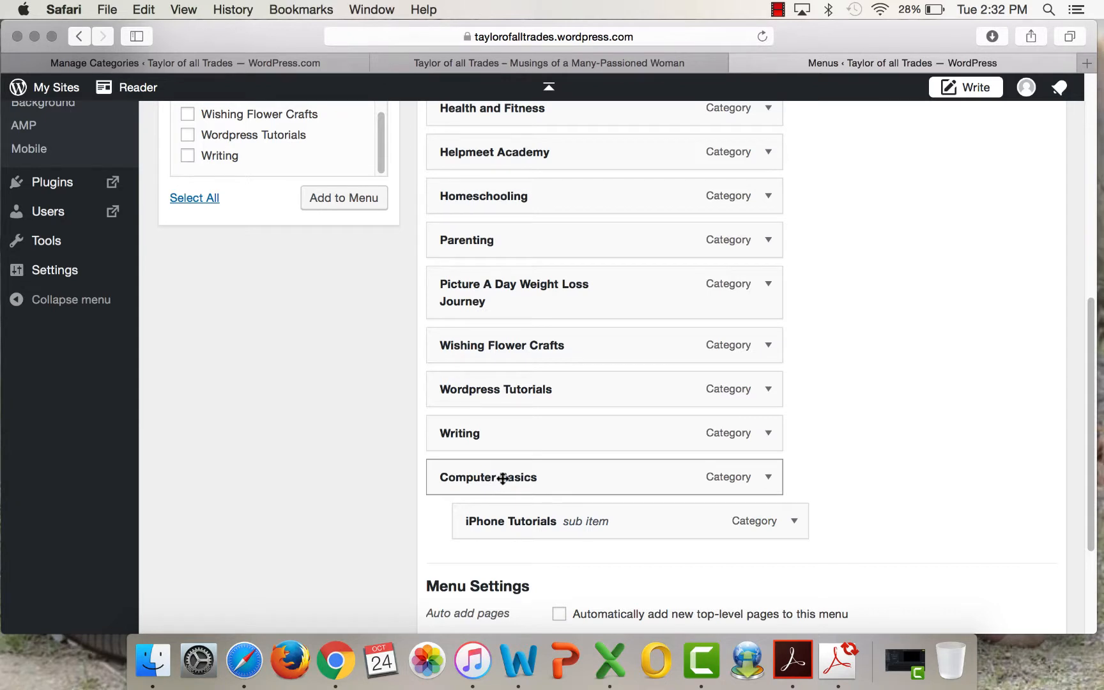
pyautogui.moveTo(503, 382); pyautogui.dragTo(530, 532)
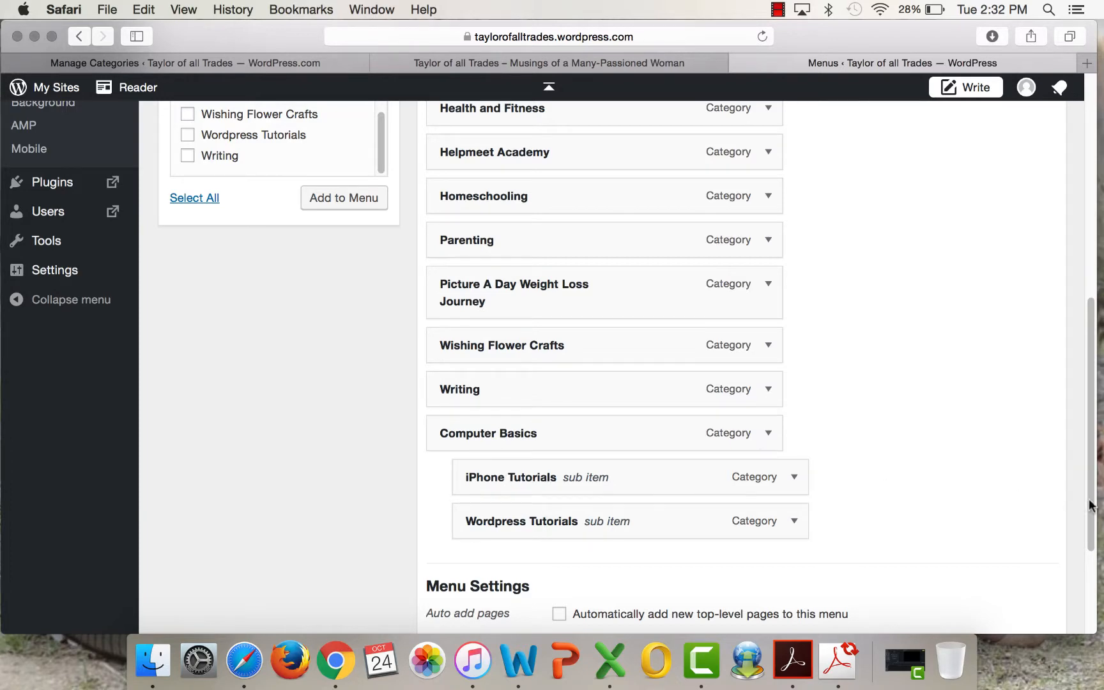
# Order God, Helpmeet Academy and Parenting as the first top-level menu items, with Homeschooling as a sub item of Parenting.
pyautogui.moveTo(1091, 505); pyautogui.dragTo(1067, 370)
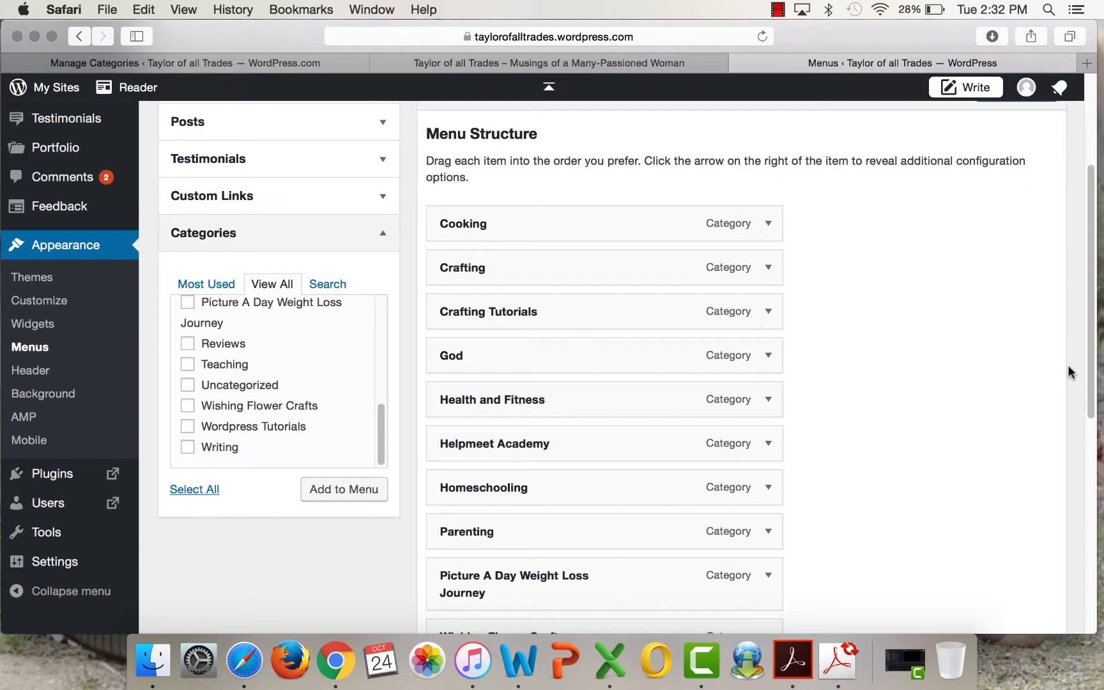
pyautogui.moveTo(599, 338); pyautogui.dragTo(574, 217)
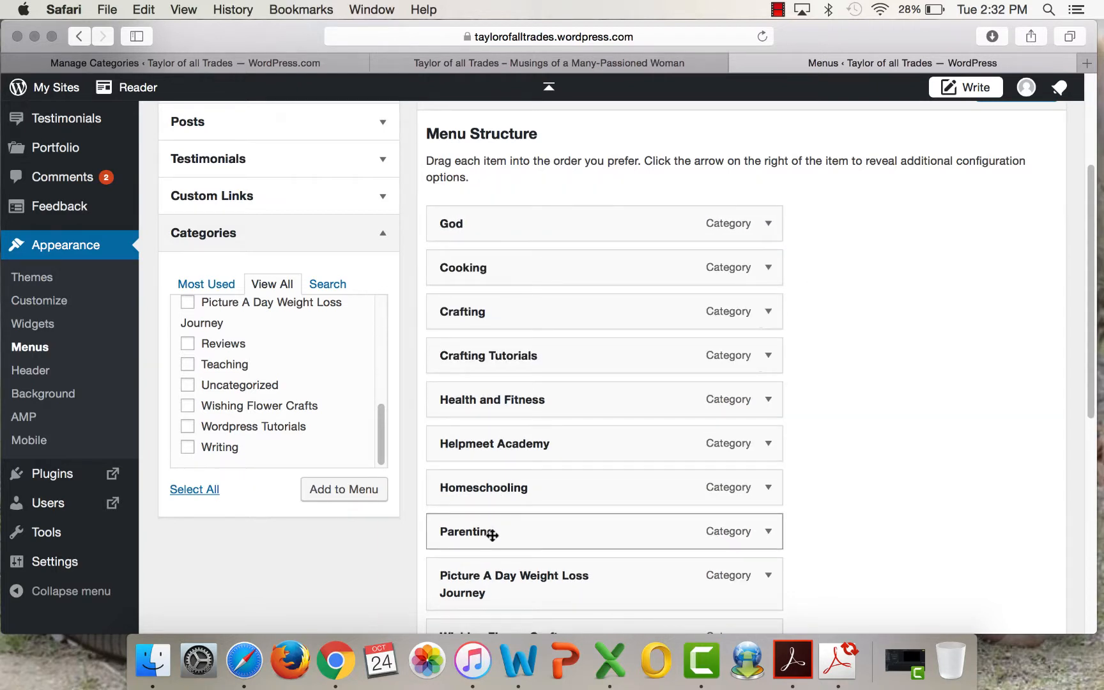
pyautogui.moveTo(490, 446); pyautogui.dragTo(486, 285)
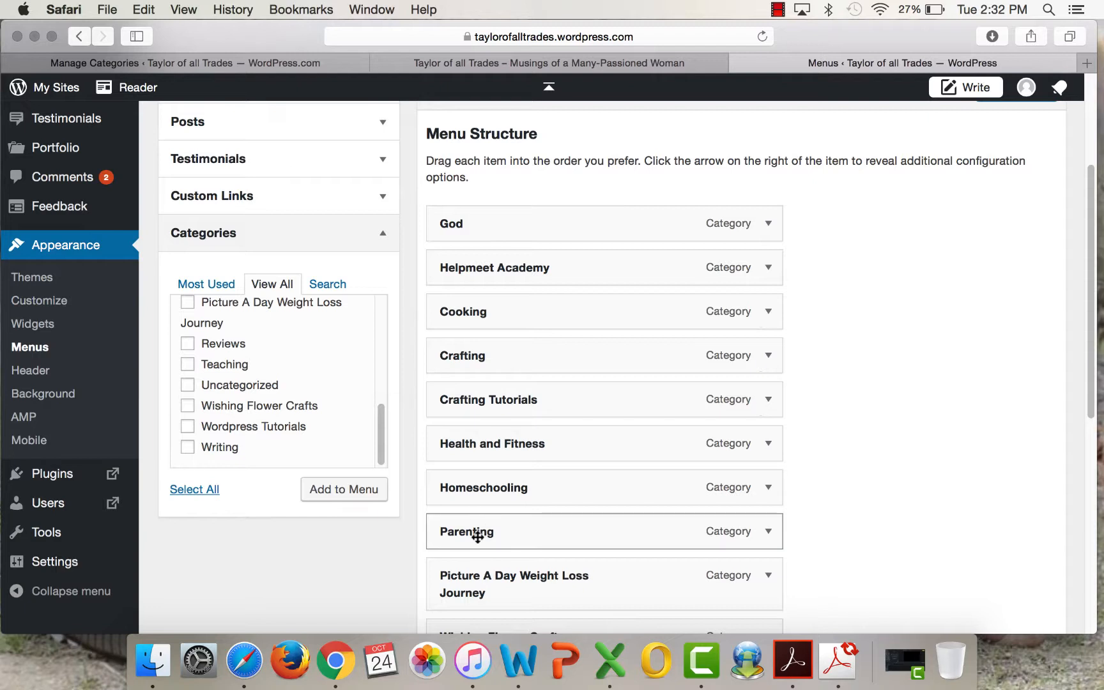
pyautogui.moveTo(477, 534); pyautogui.dragTo(479, 366)
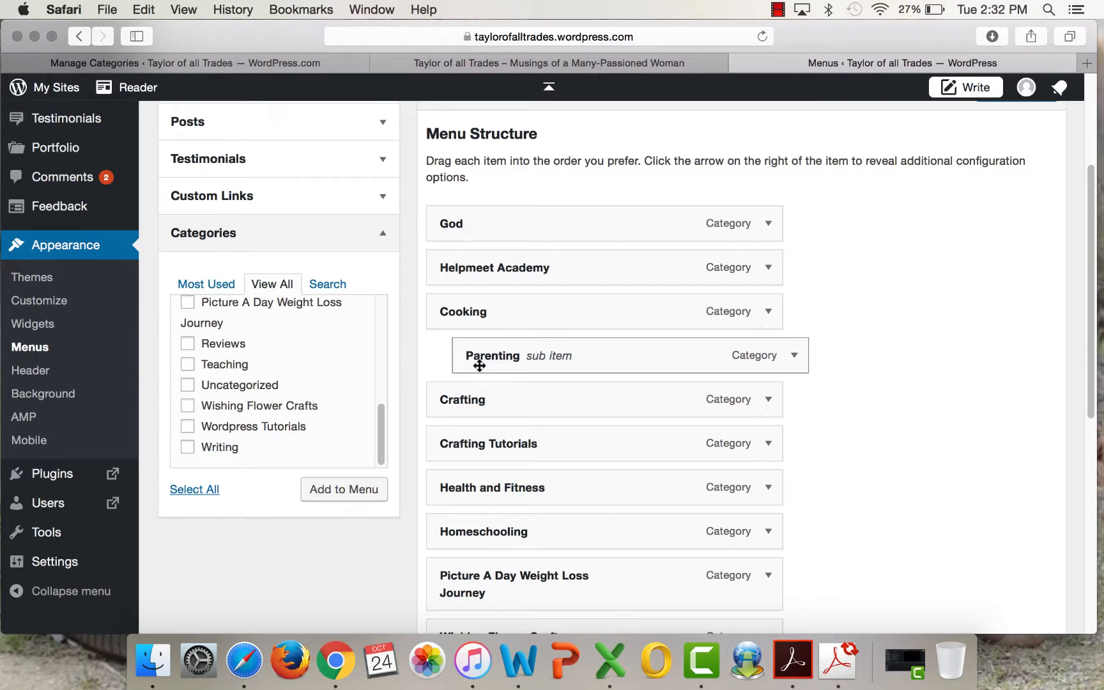
pyautogui.moveTo(479, 365); pyautogui.dragTo(434, 337)
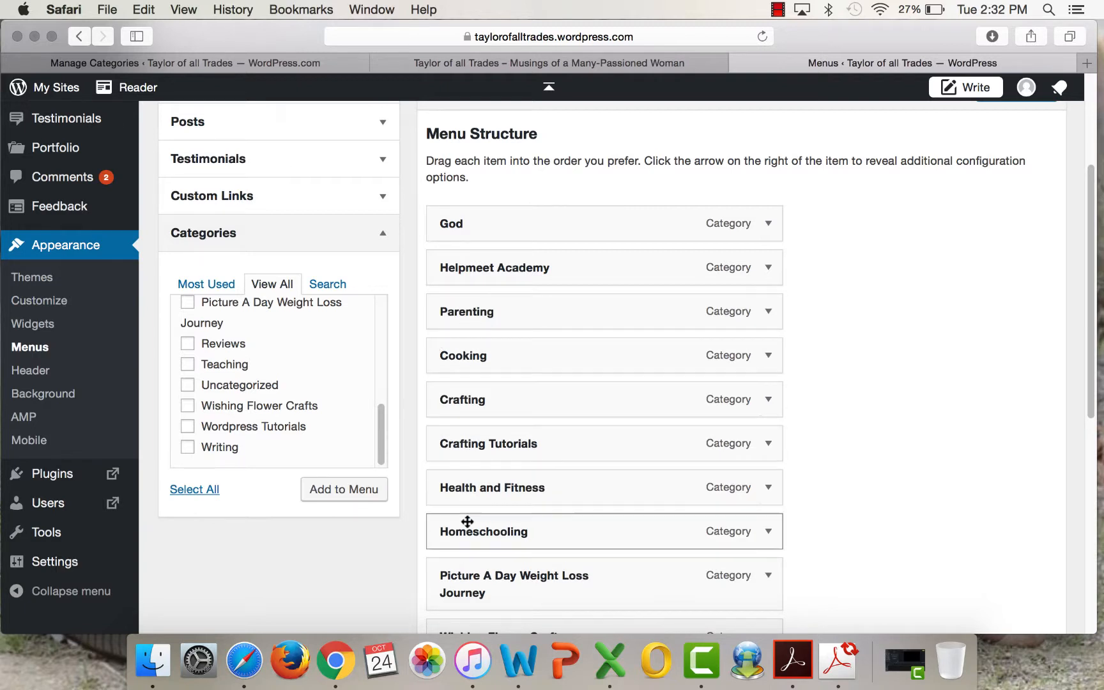
pyautogui.moveTo(460, 532); pyautogui.dragTo(518, 356)
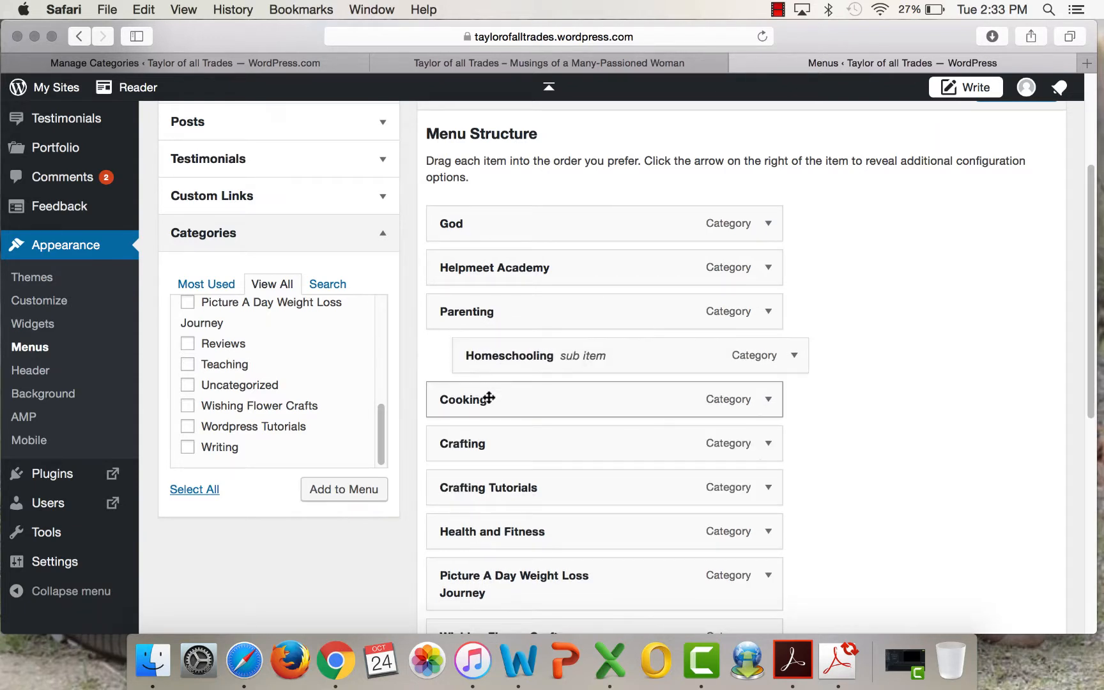
# Place Crafting above Cooking with Crafting Tutorials as its sub item and Wishing Flower Crafts nested beneath Crafting Tutorials.
pyautogui.moveTo(482, 444)
pyautogui.mouseDown()
pyautogui.moveTo(480, 397)
pyautogui.moveTo(481, 419)
pyautogui.mouseUp()
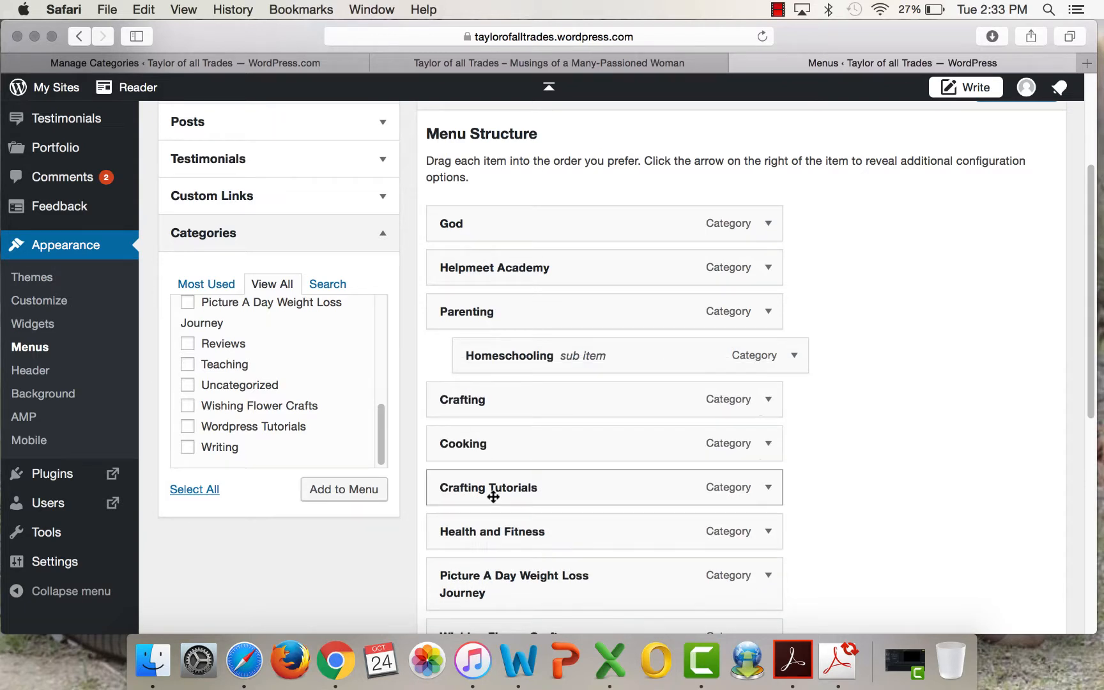
pyautogui.moveTo(495, 488); pyautogui.dragTo(522, 456)
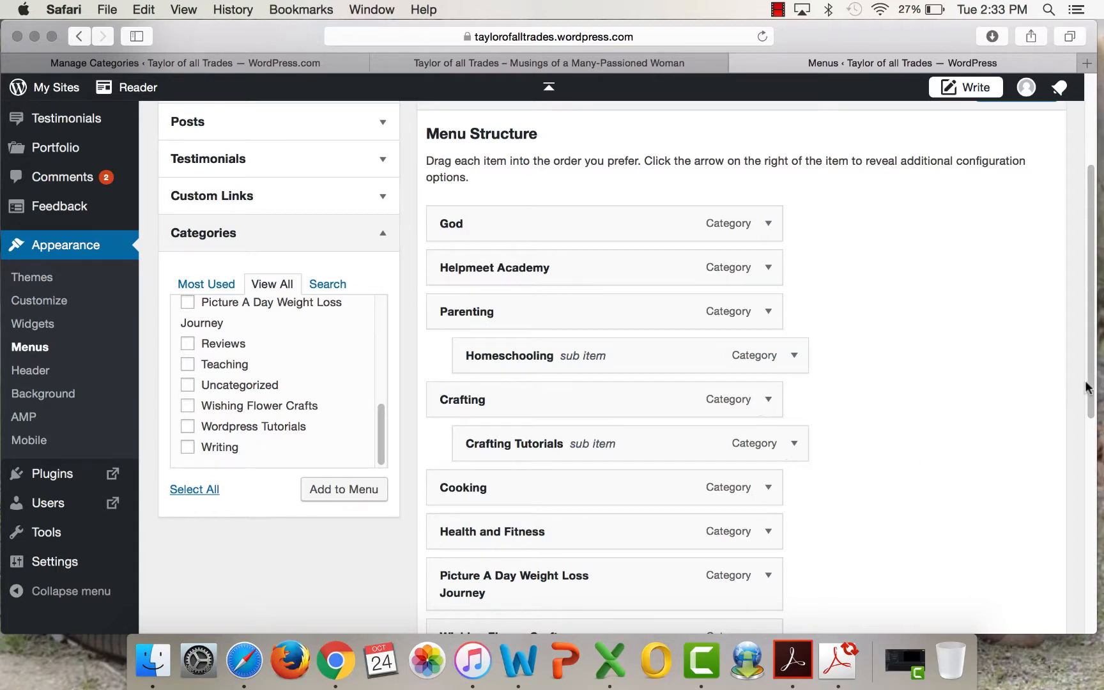
pyautogui.moveTo(1089, 382); pyautogui.dragTo(1093, 468)
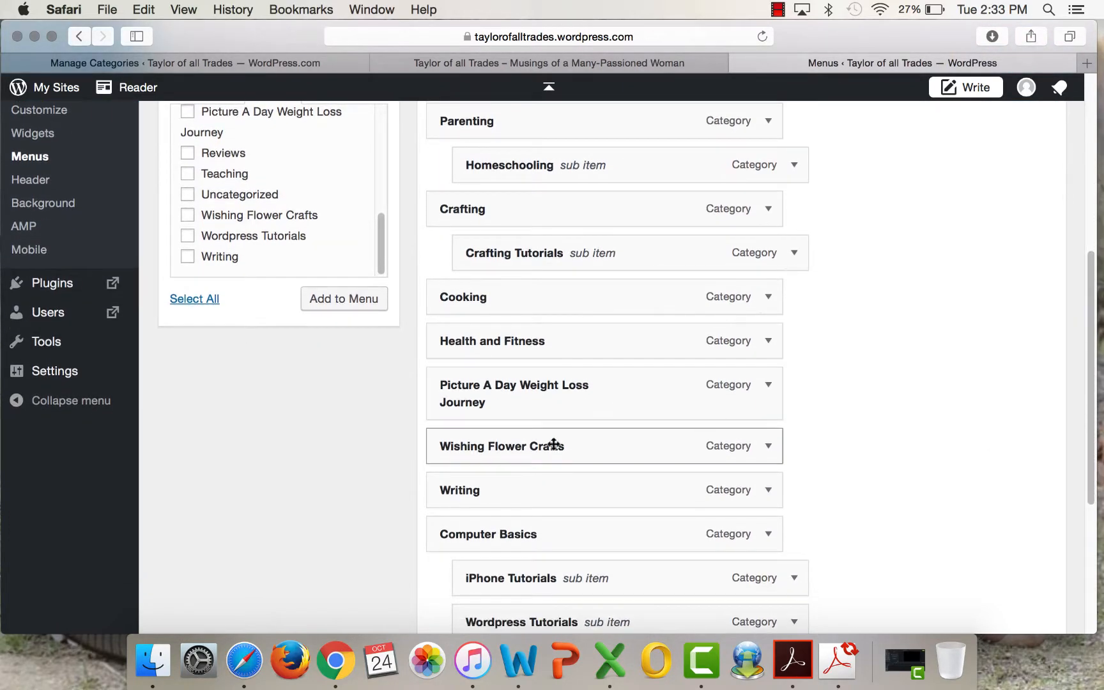
pyautogui.moveTo(561, 446); pyautogui.dragTo(553, 315)
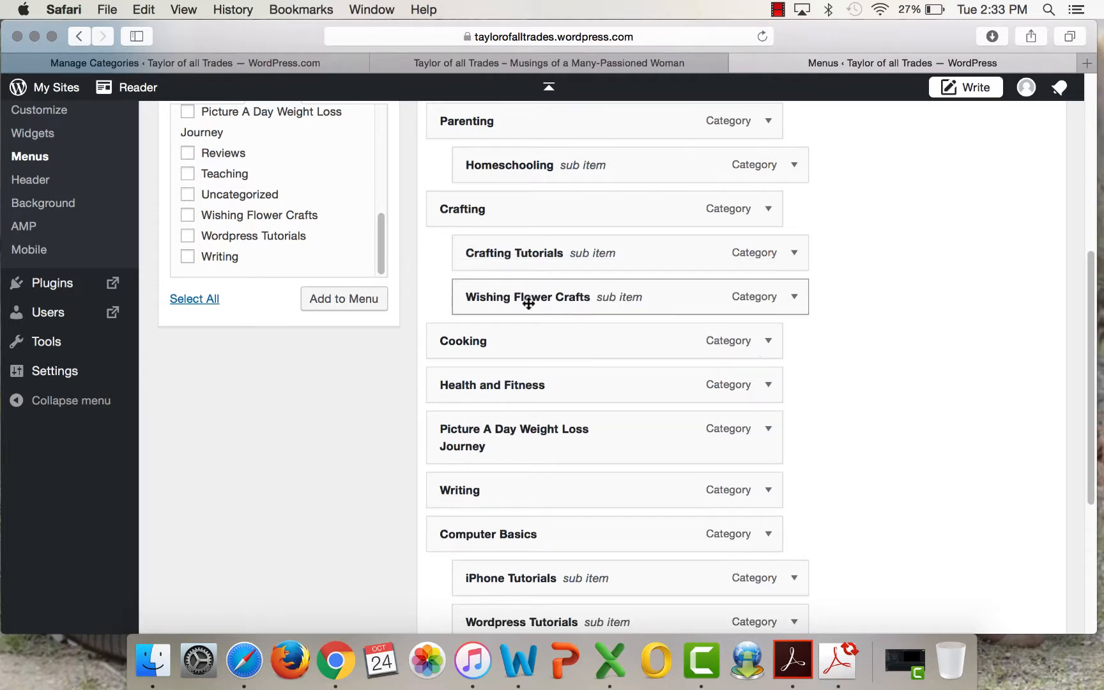
pyautogui.moveTo(513, 294); pyautogui.dragTo(543, 306)
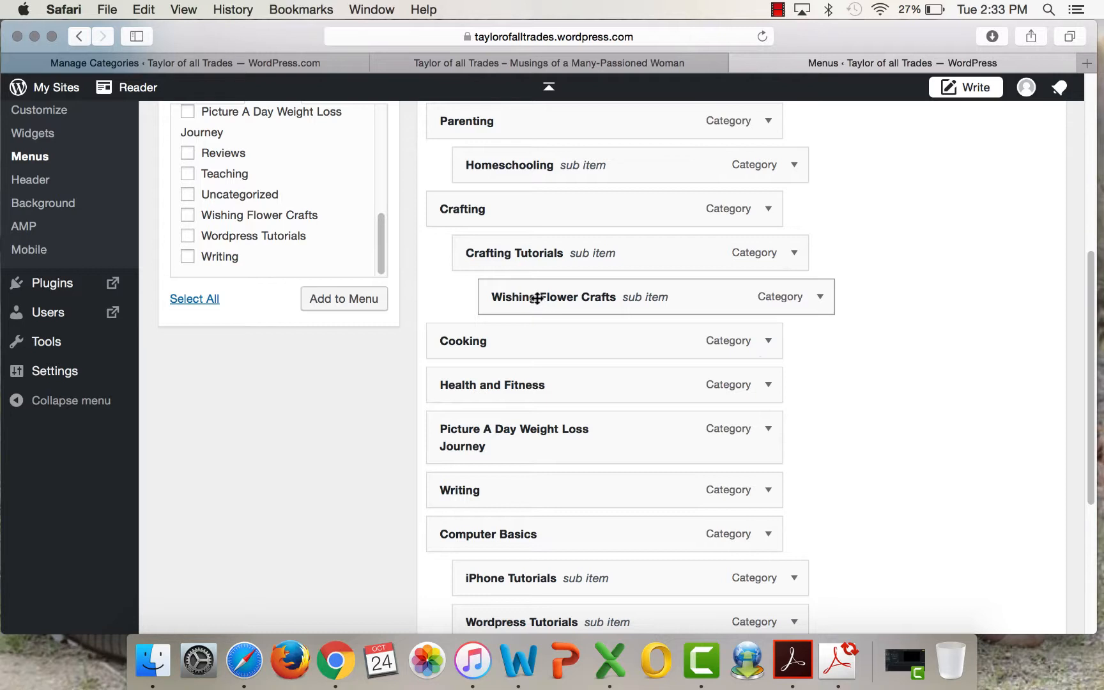
# Make Wishing Flower Crafts a direct sub item of Crafting, and nest Picture A Day Weight Loss Journey under Health and Fitness.
pyautogui.moveTo(535, 298); pyautogui.dragTo(513, 318)
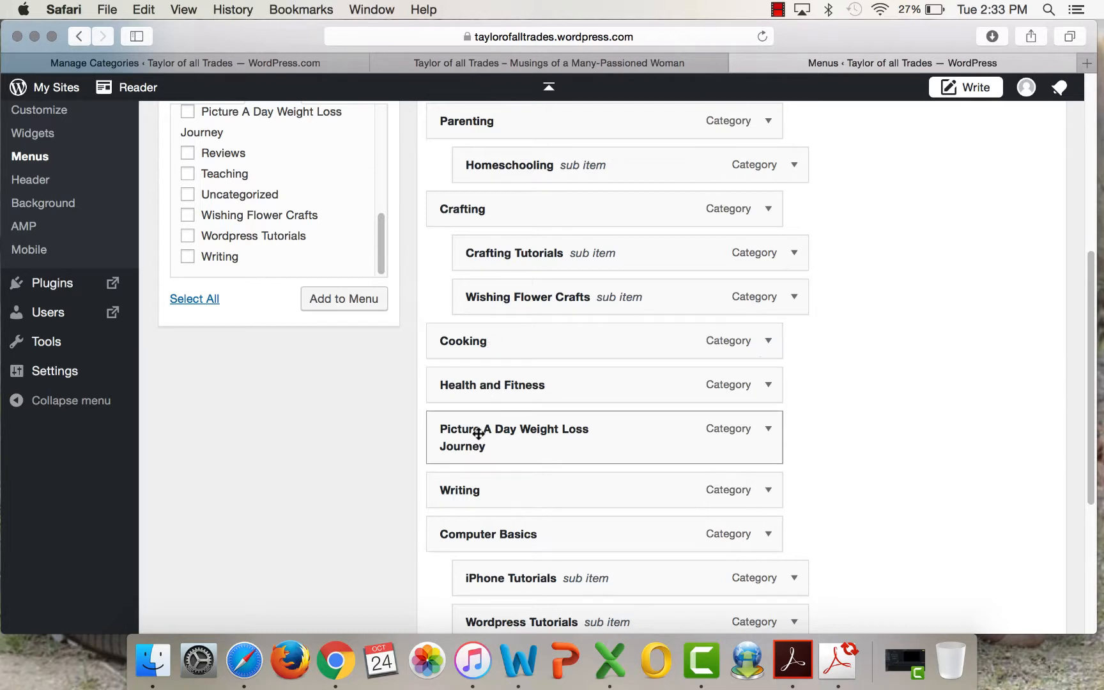
pyautogui.moveTo(478, 434); pyautogui.dragTo(507, 451)
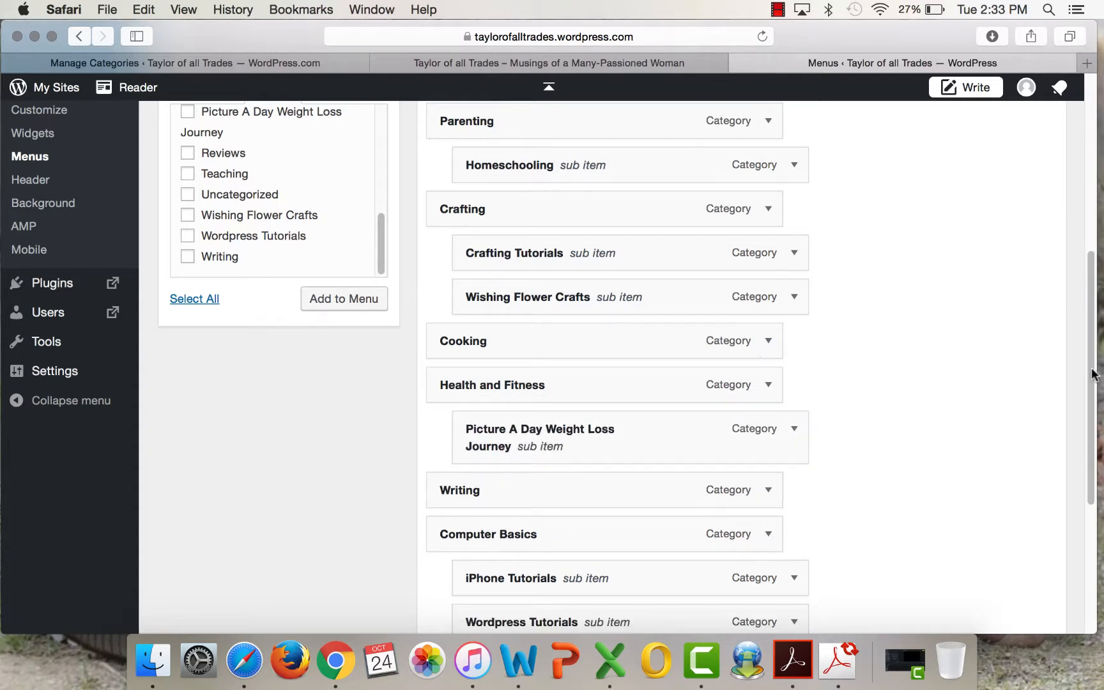
# Review the whole menu structure and save the Navigation Menu.
pyautogui.scroll(-5, 1086, 364)
pyautogui.scroll(10, 1077, 350)
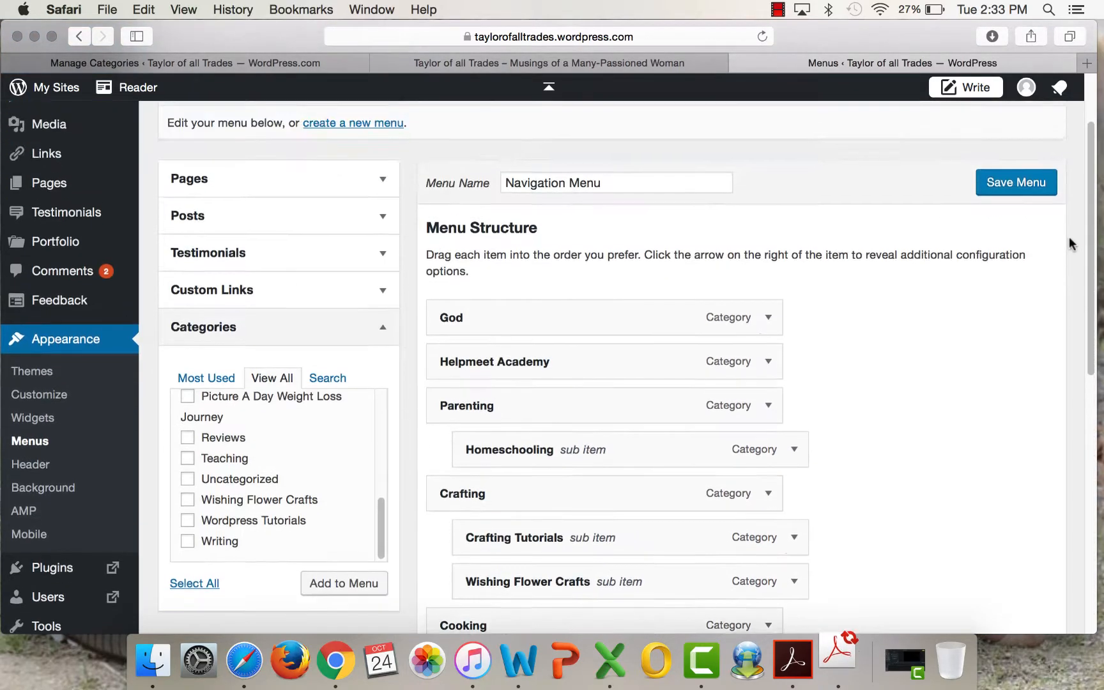
pyautogui.scroll(-15, 1064, 387)
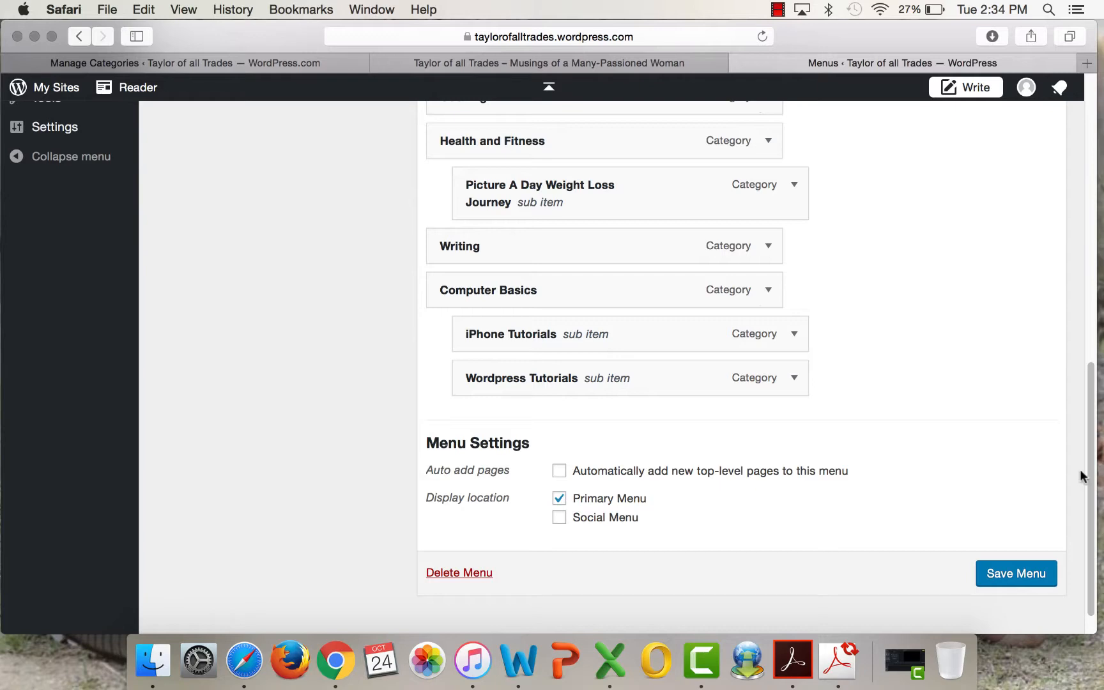
pyautogui.scroll(6, 1055, 288)
pyautogui.scroll(-7, 1065, 414)
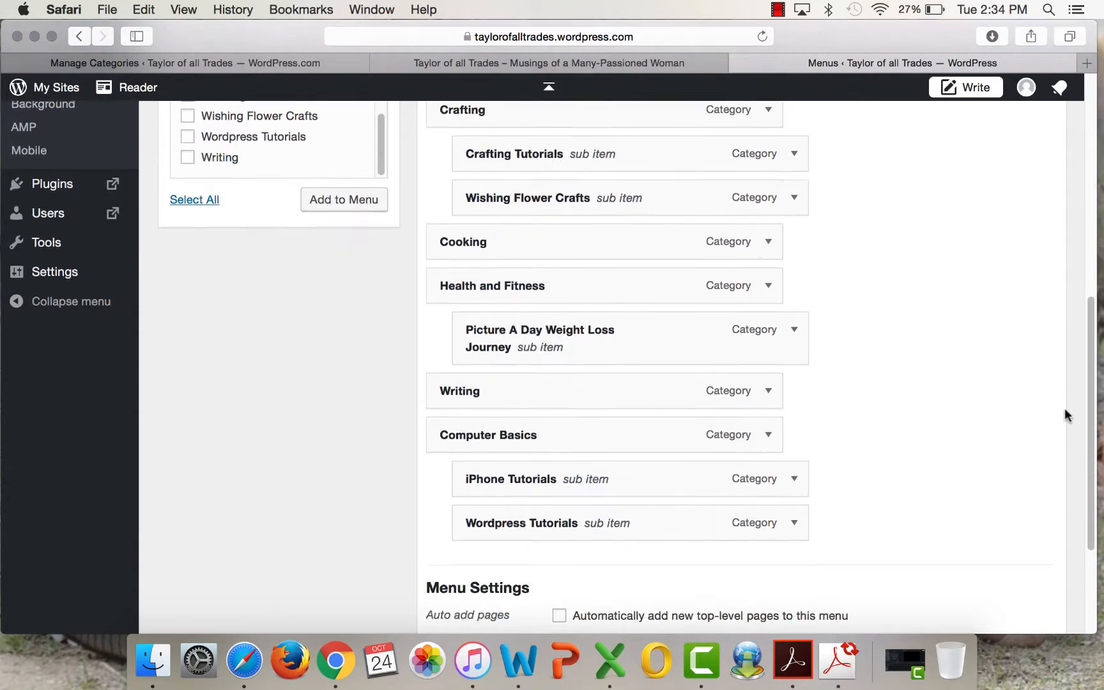
pyautogui.click(1030, 541)
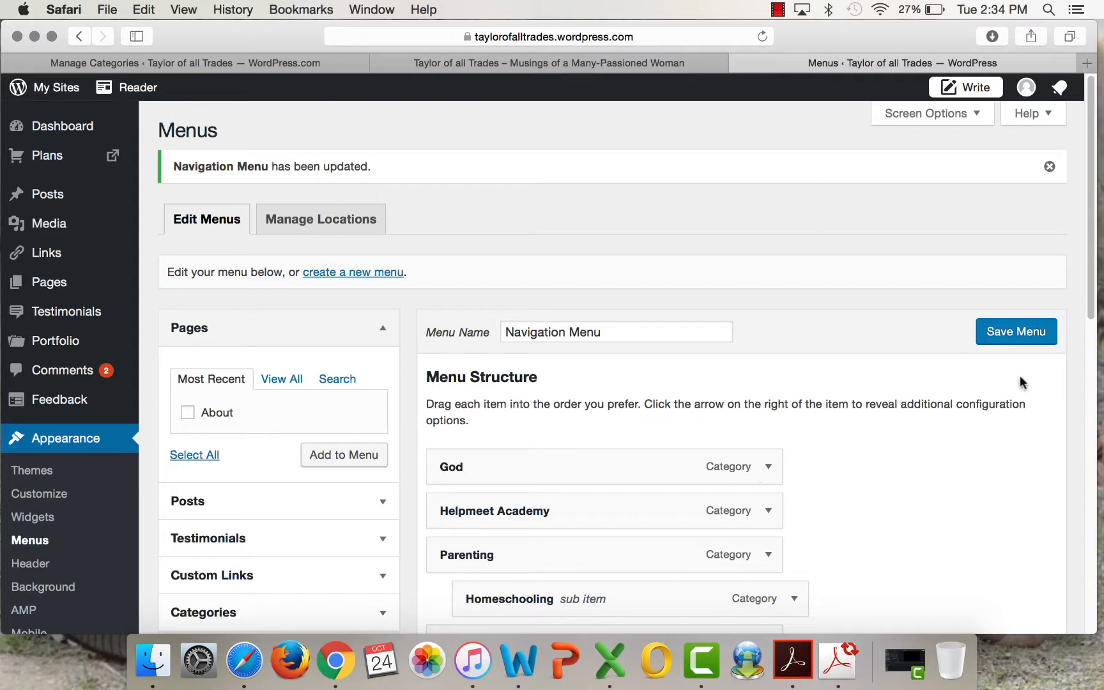
# Switch to the live blog, reload it and view the Writing category page from the navigation menu.
pyautogui.click(607, 72)
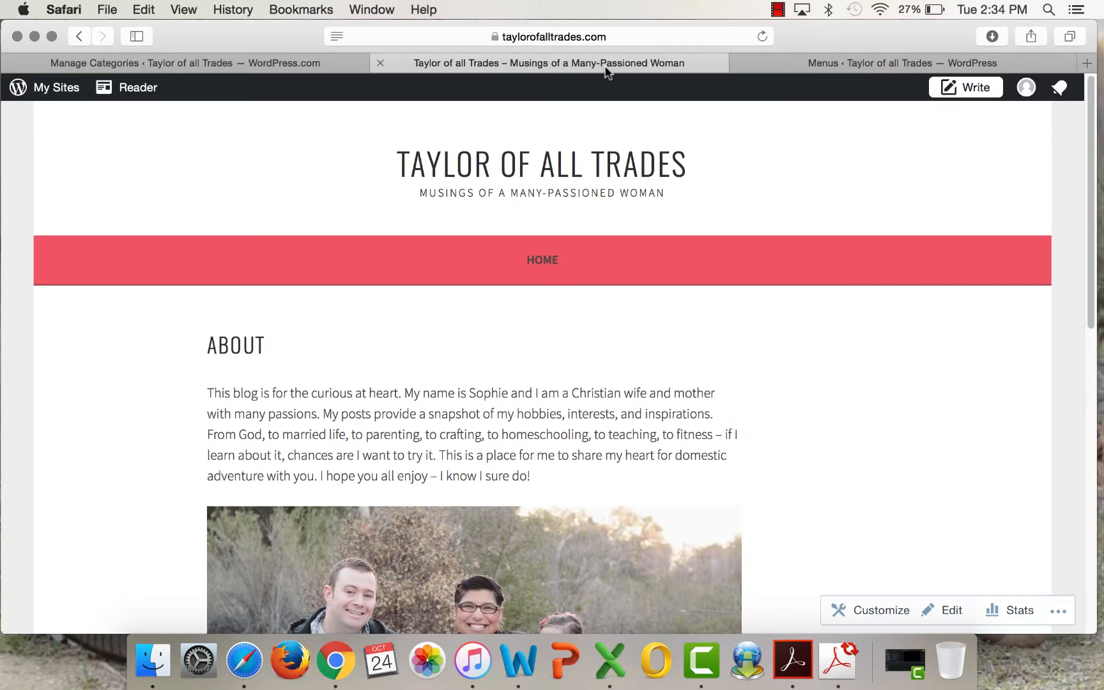
pyautogui.click(763, 36)
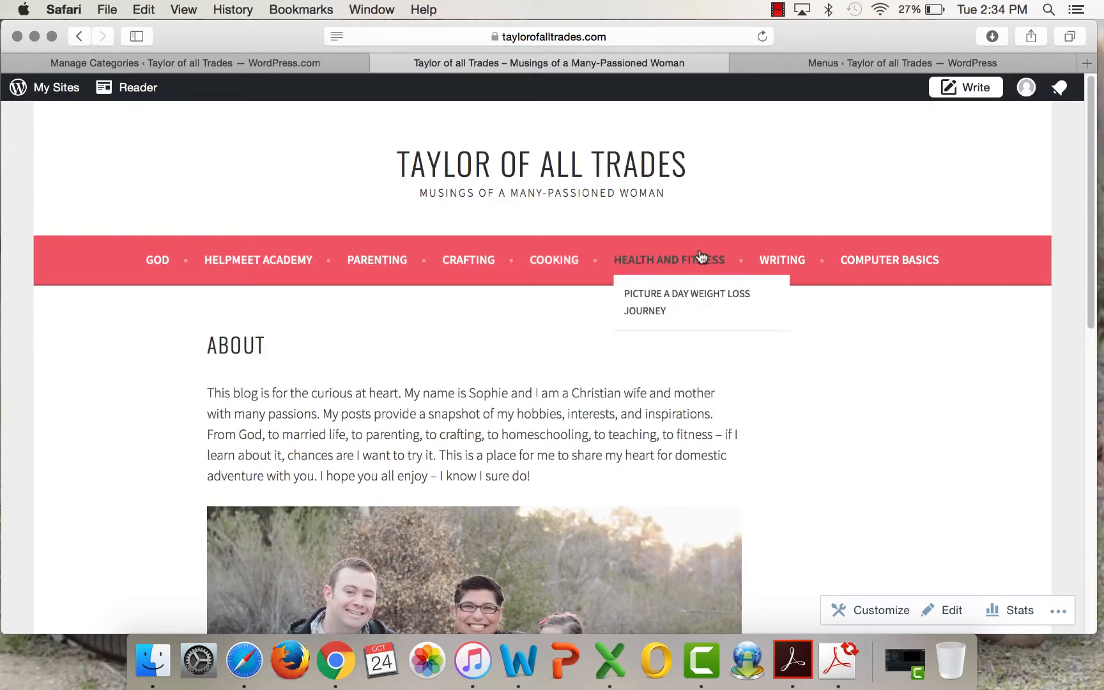
pyautogui.click(793, 258)
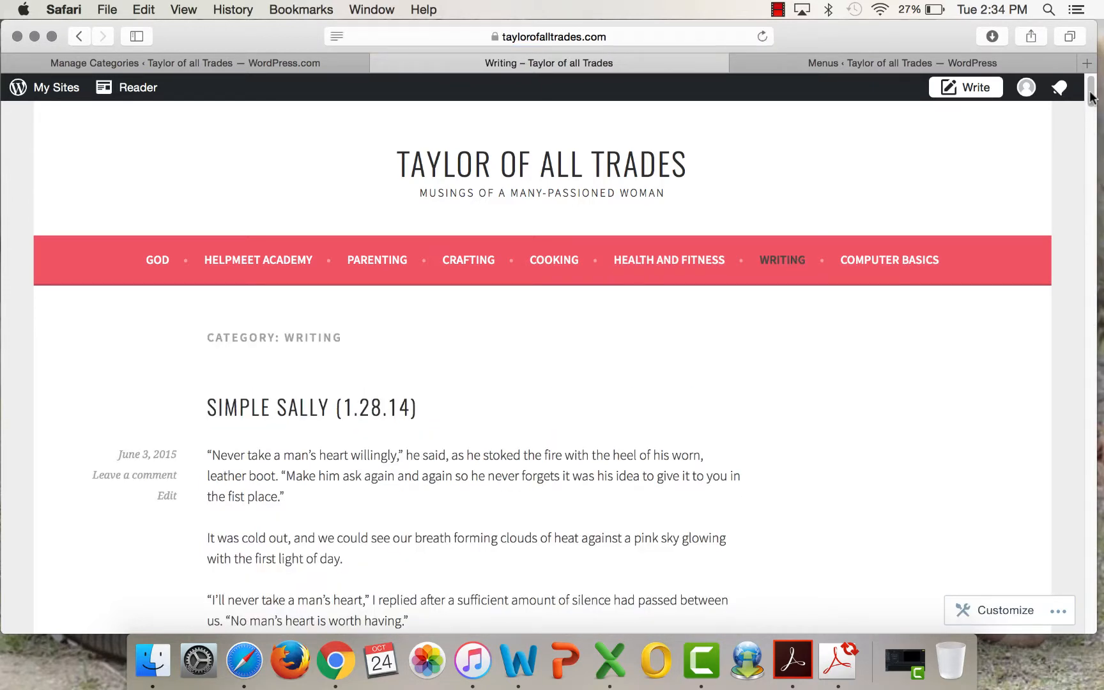
pyautogui.moveTo(1091, 96); pyautogui.dragTo(1073, 68)
# View the Crafting Tutorials category page through the Crafting entry of the blog's navigation menu.
pyautogui.moveTo(525, 284)
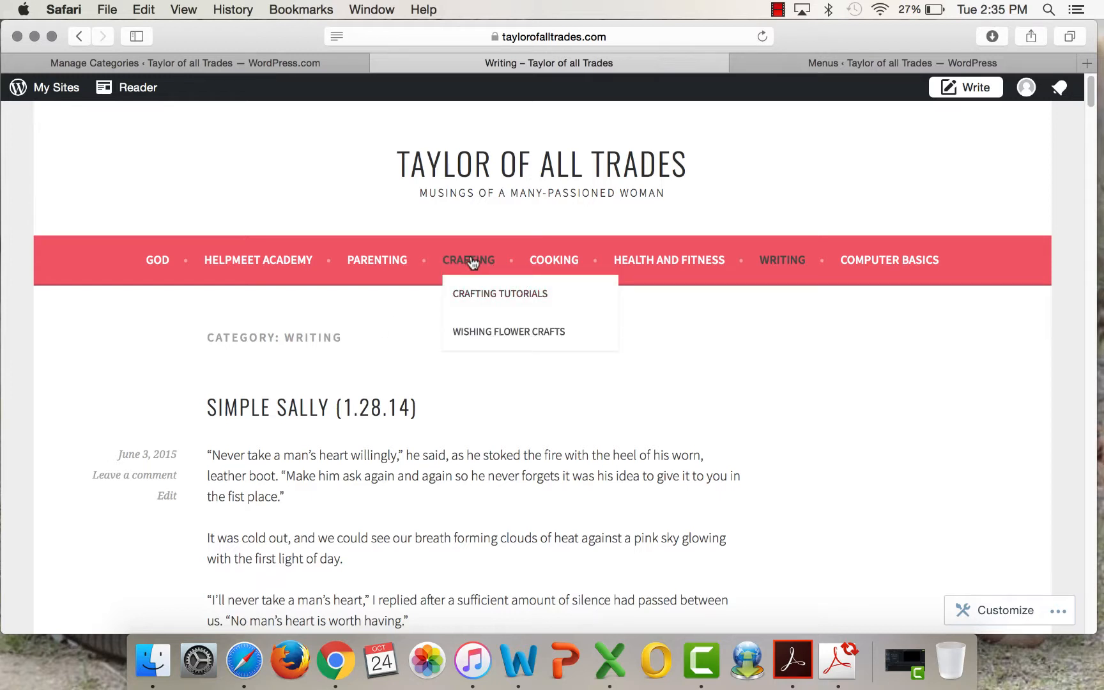
pyautogui.click(468, 293)
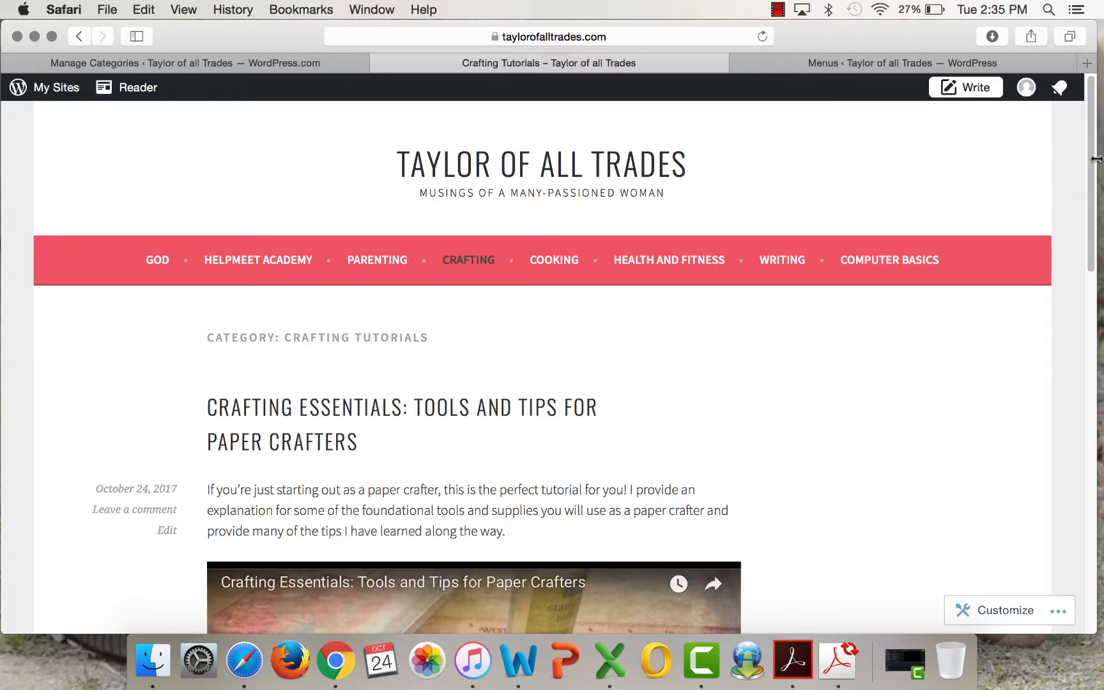
pyautogui.scroll(-5, 1091, 228)
pyautogui.moveTo(1092, 228); pyautogui.dragTo(1078, 61)
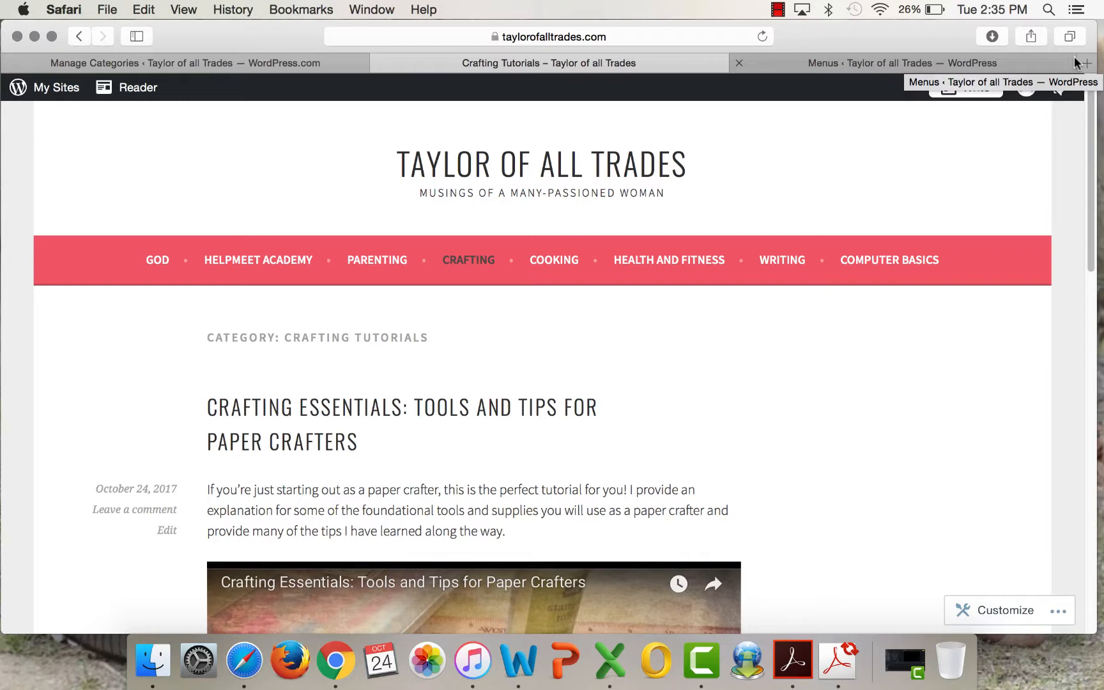
# Return to the site's category management page and permanently delete the Reviews category.
pyautogui.click(332, 64)
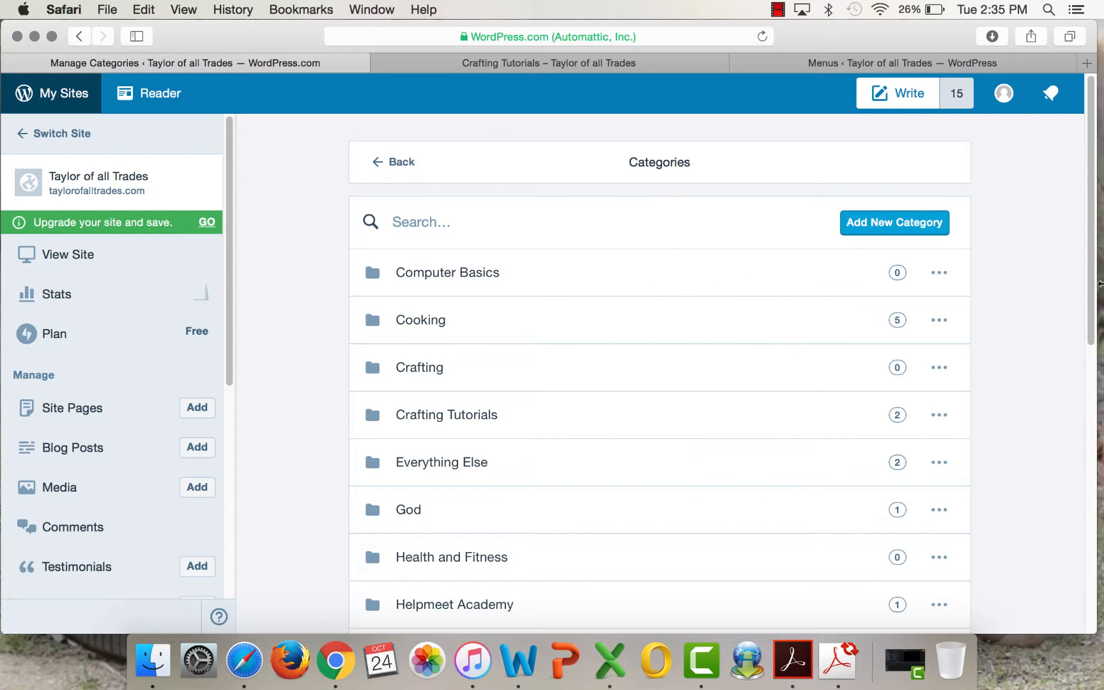
pyautogui.moveTo(1091, 283); pyautogui.dragTo(1094, 469)
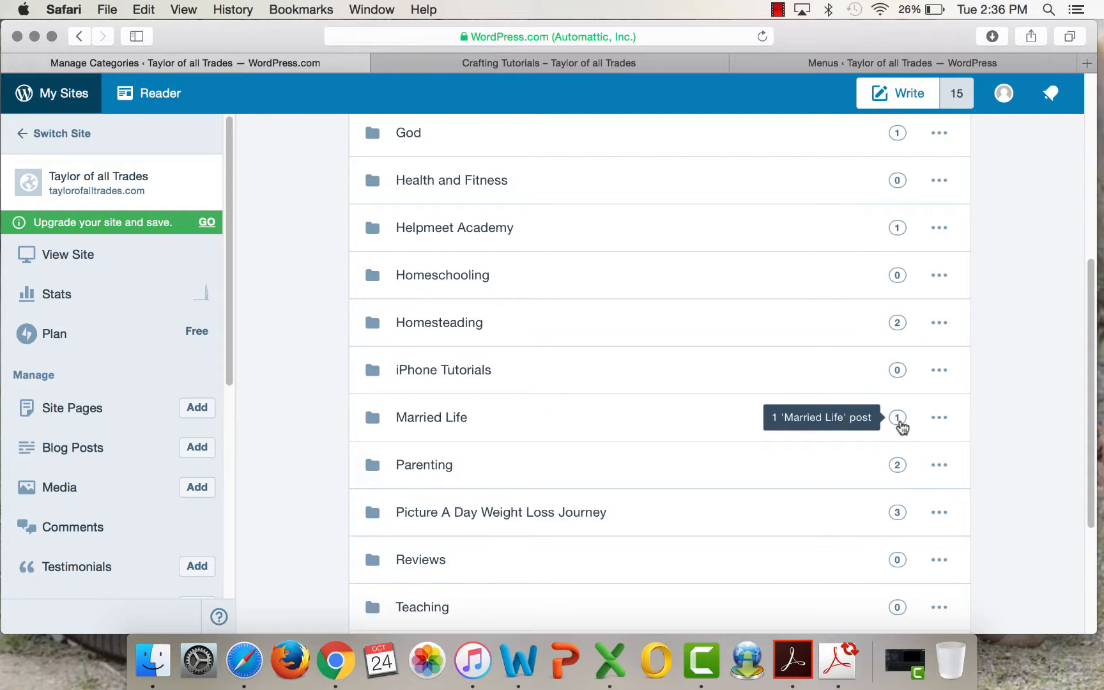
pyautogui.click(939, 561)
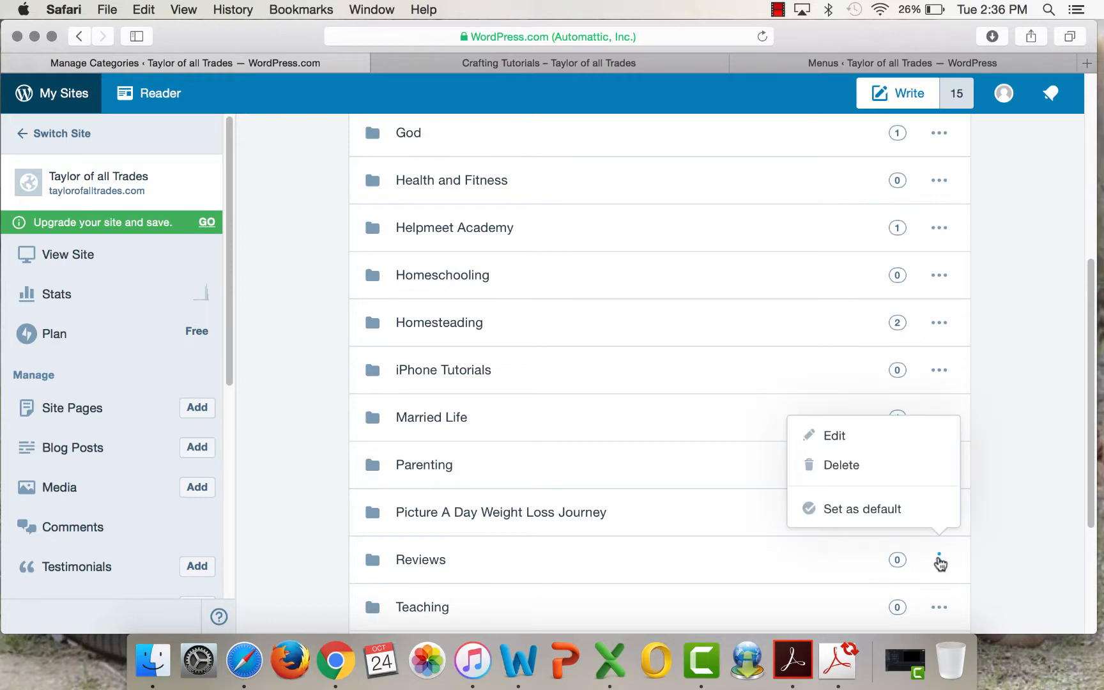
pyautogui.click(838, 462)
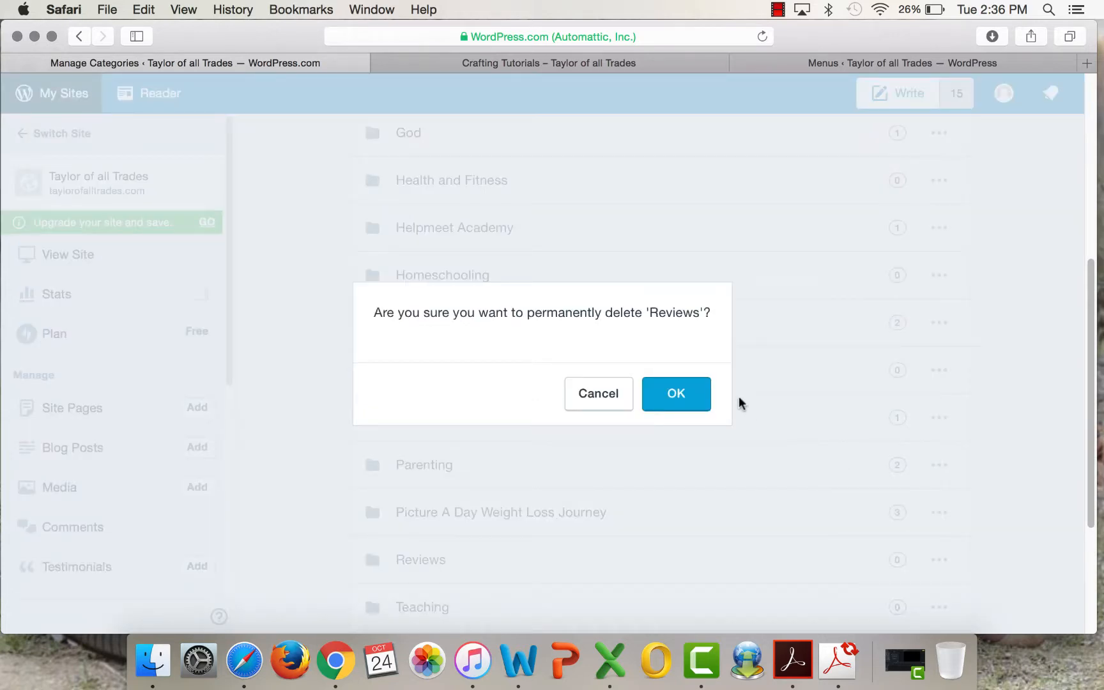
pyautogui.click(700, 395)
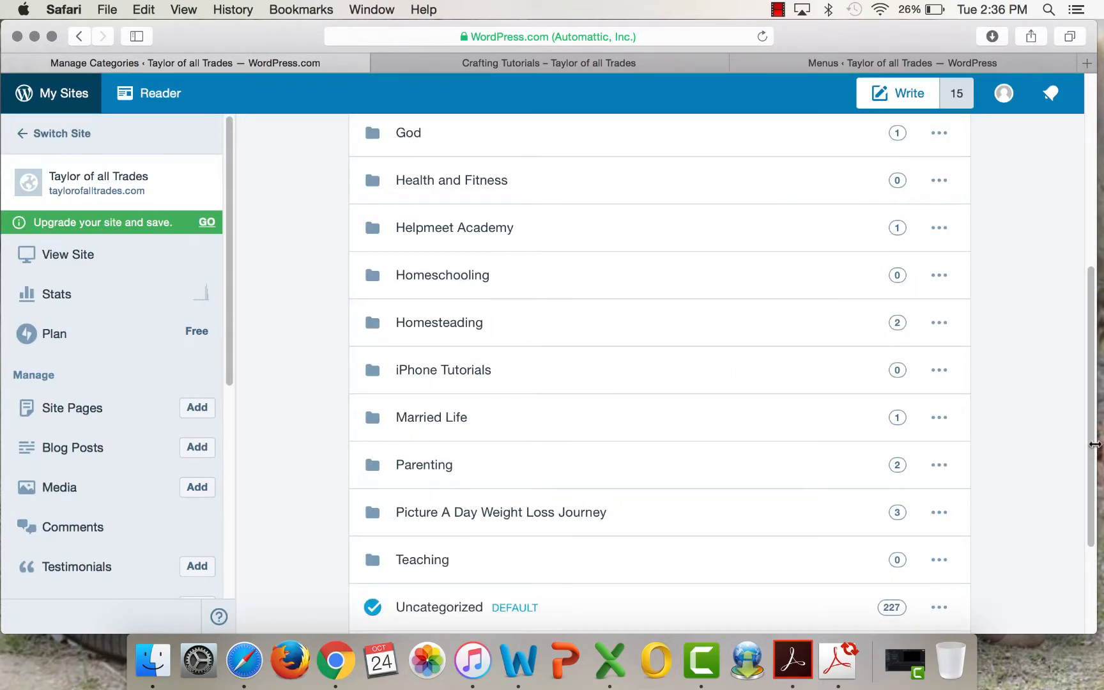
# Start a new post for the Taylor of all Trades site with its post settings shown and the title ready for entry.
pyautogui.moveTo(1096, 446); pyautogui.dragTo(1059, 154)
pyautogui.moveTo(831, 40); pyautogui.dragTo(856, 39)
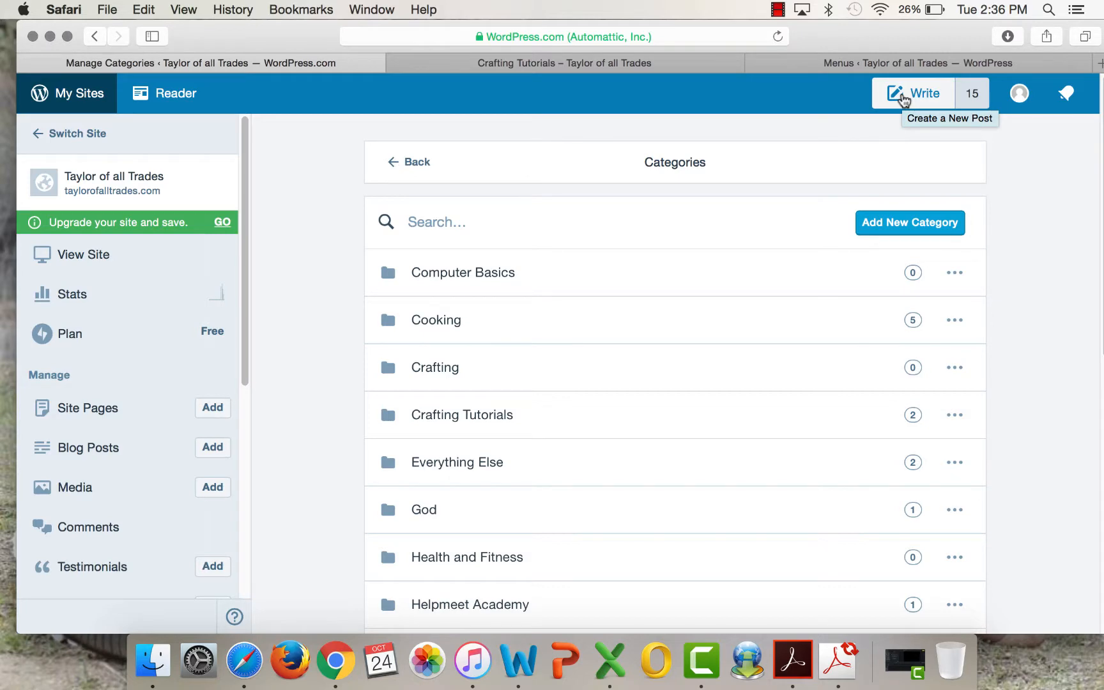
pyautogui.click(904, 100)
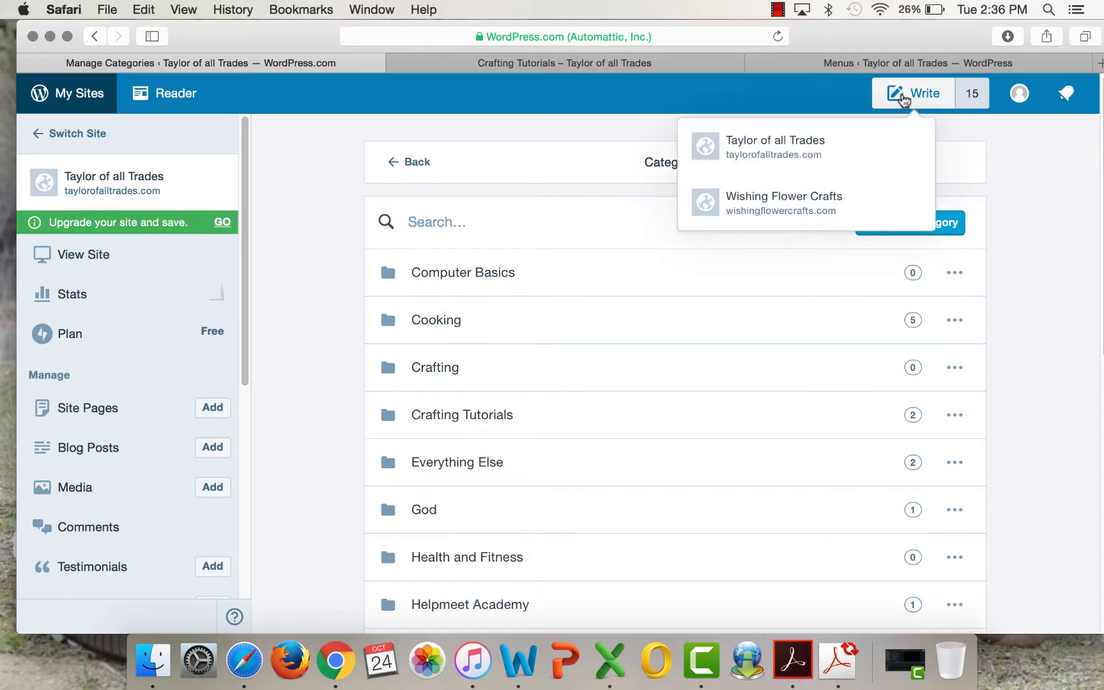
pyautogui.click(752, 139)
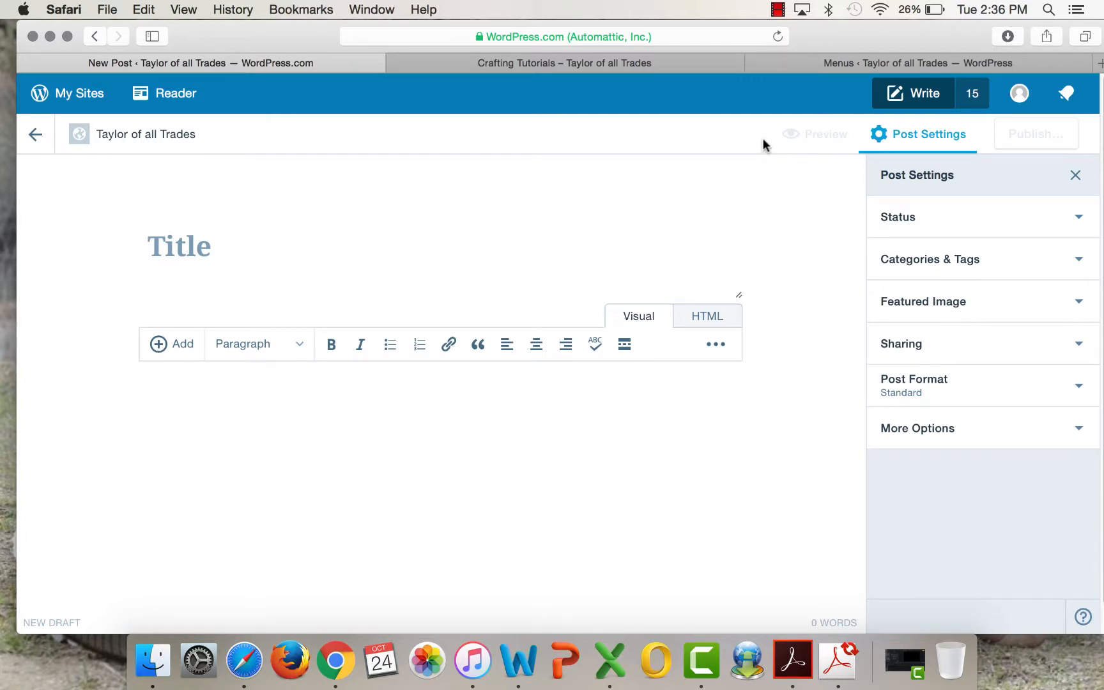
pyautogui.click(920, 136)
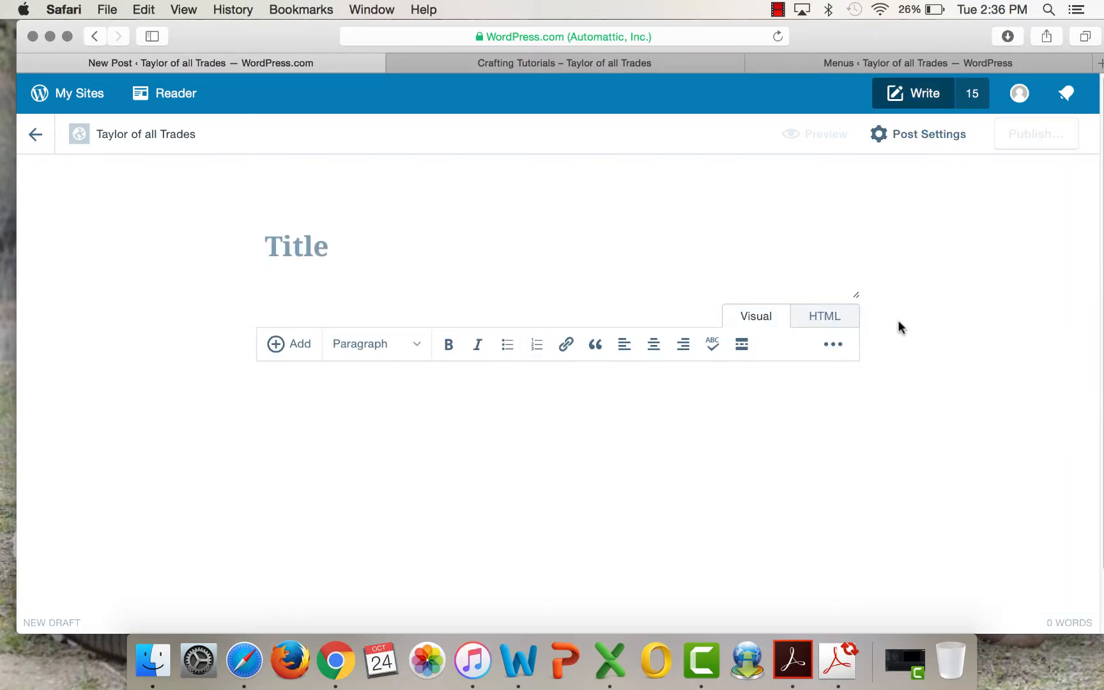
pyautogui.click(918, 136)
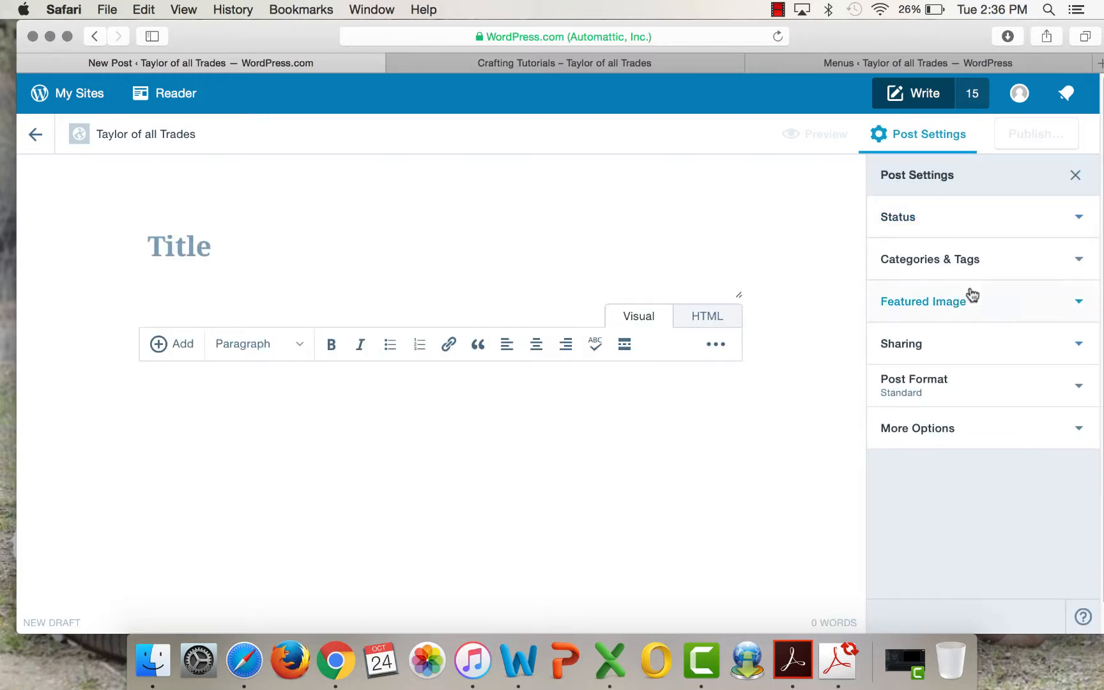
pyautogui.click(245, 221)
# Open youtube.com in a new browser window and go to the signed-in account's own channel.
pyautogui.click(109, 10)
pyautogui.click(110, 29)
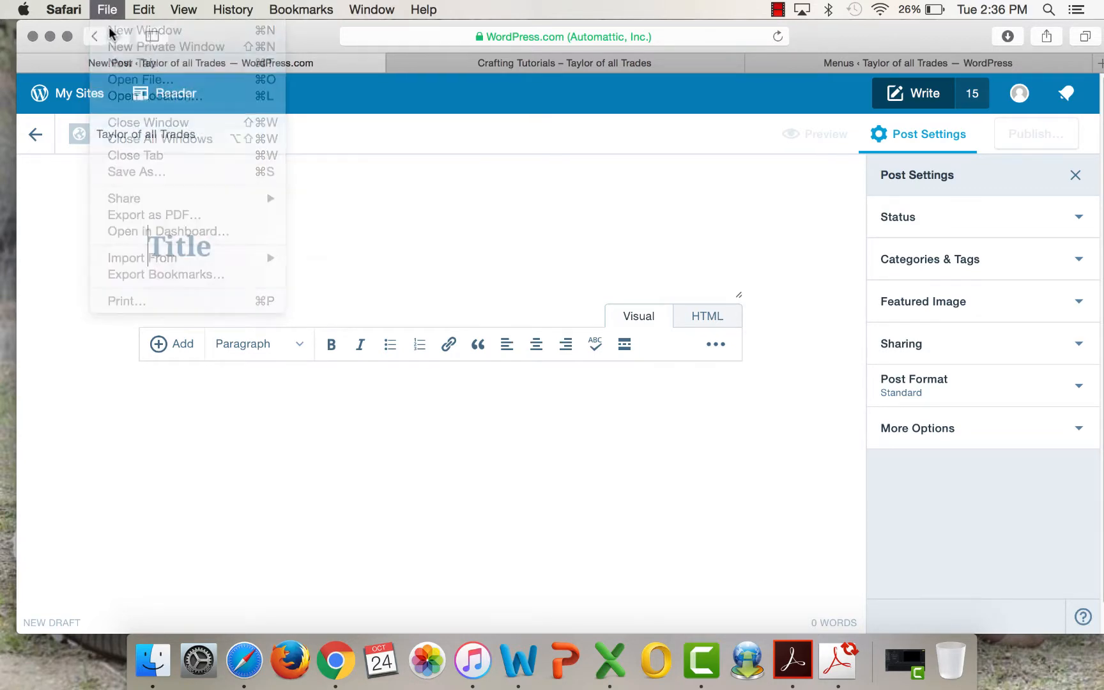
pyautogui.write('youtube.com')
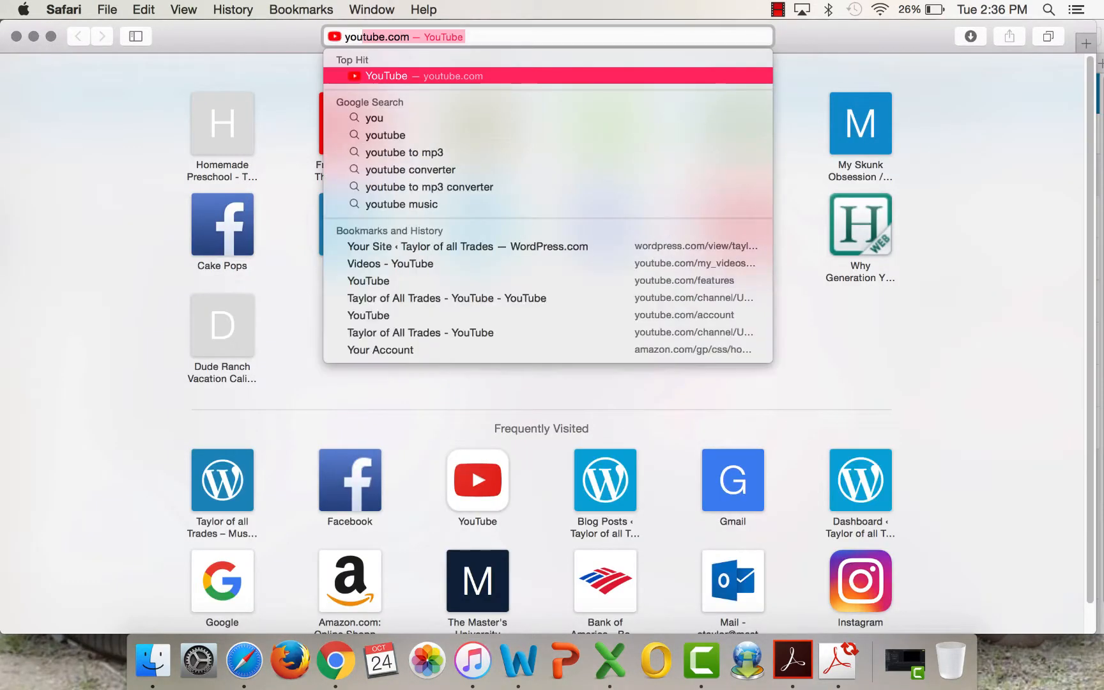
pyautogui.press('Return')
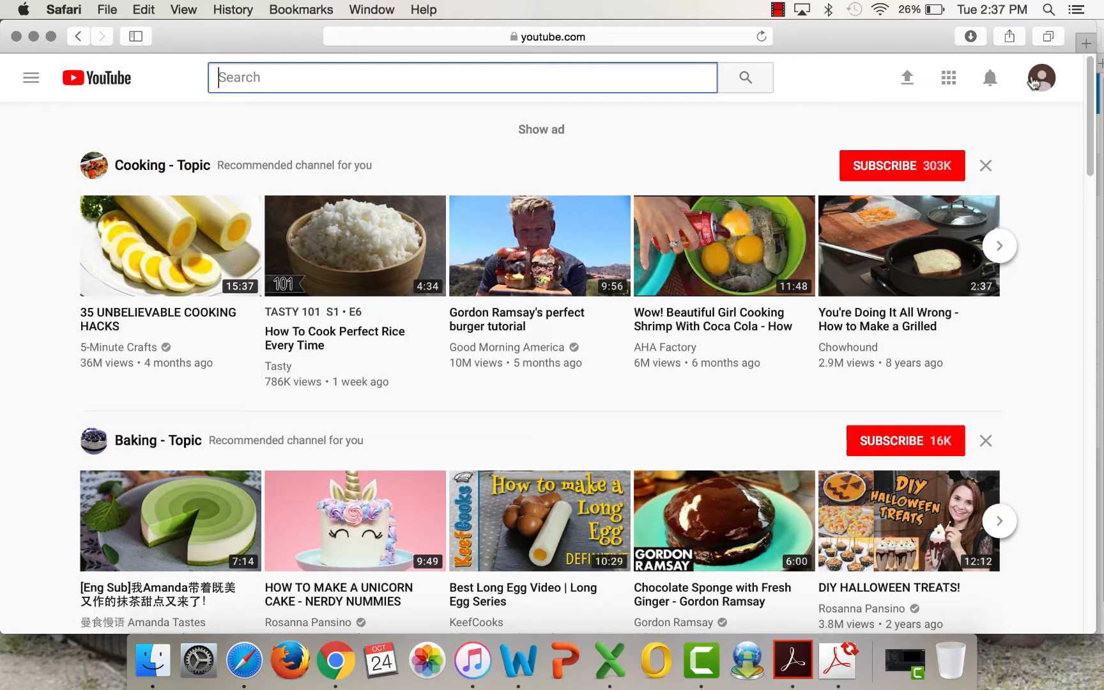
pyautogui.click(1033, 83)
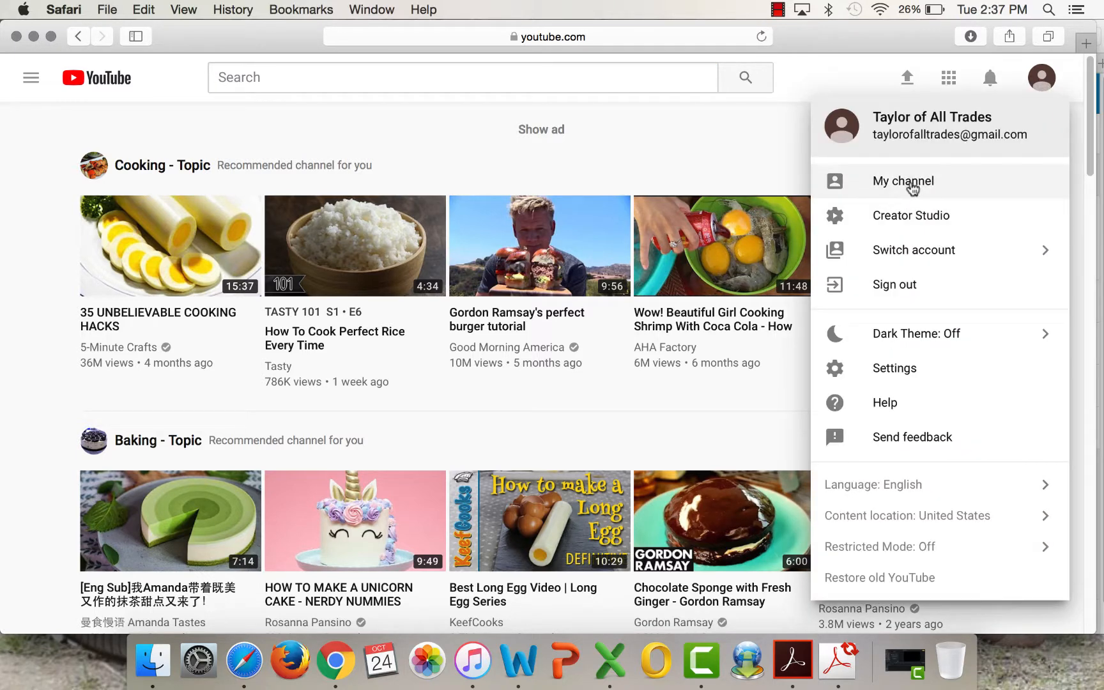
pyautogui.click(838, 184)
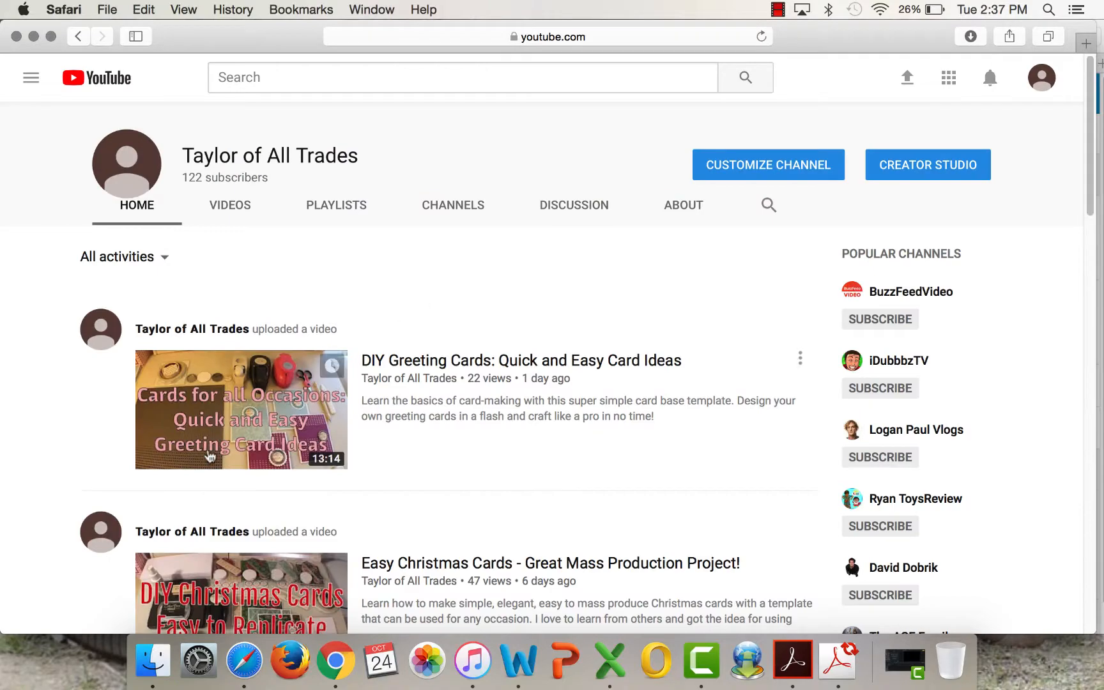
# Look through the channel's uploads and open the video "Crafting Basics: Adhesives".
pyautogui.moveTo(1081, 170); pyautogui.dragTo(1097, 611)
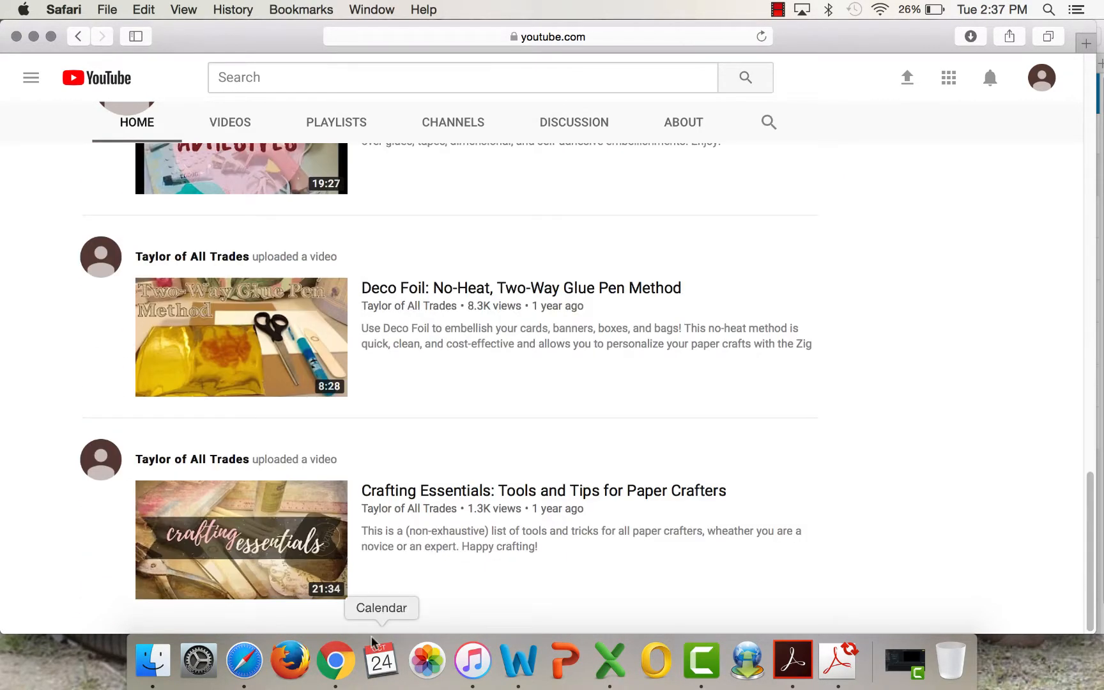
pyautogui.moveTo(1091, 501); pyautogui.dragTo(1037, 269)
pyautogui.scroll(15, 1036, 269)
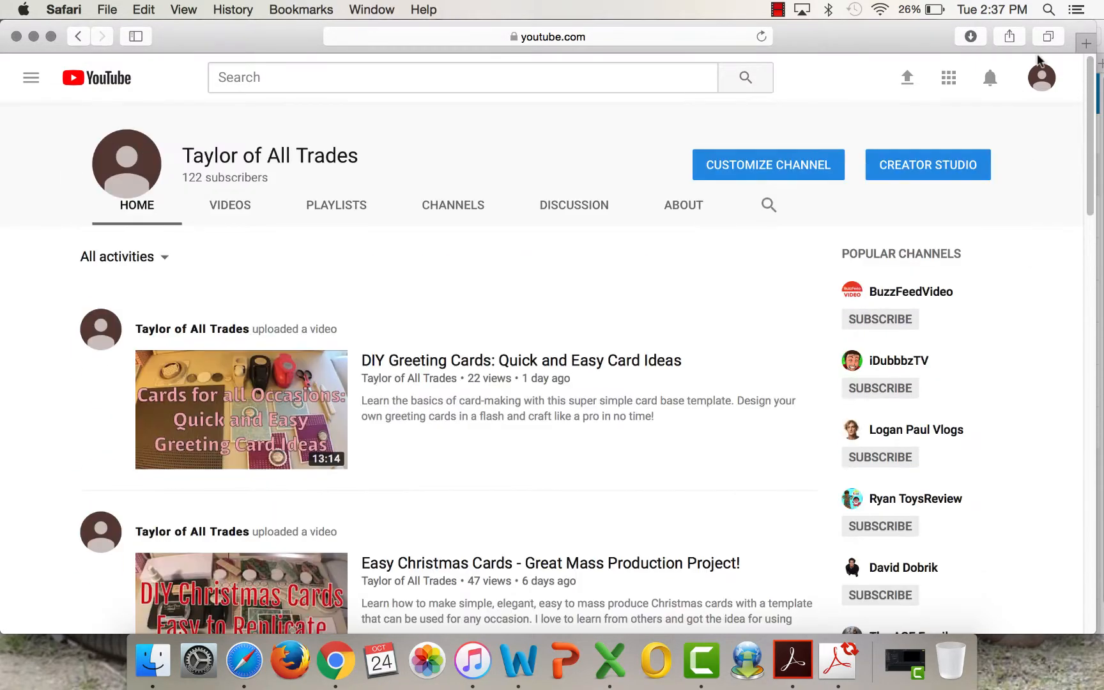
pyautogui.scroll(-20, 1040, 320)
pyautogui.scroll(-3, 1051, 511)
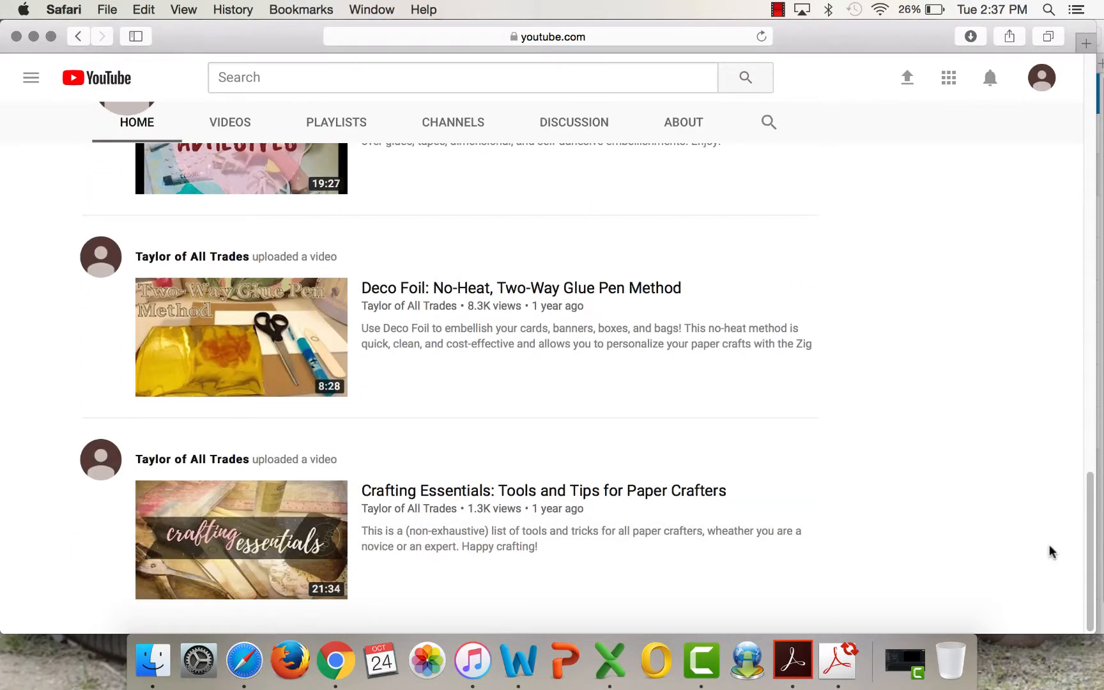
pyautogui.scroll(6, 1039, 473)
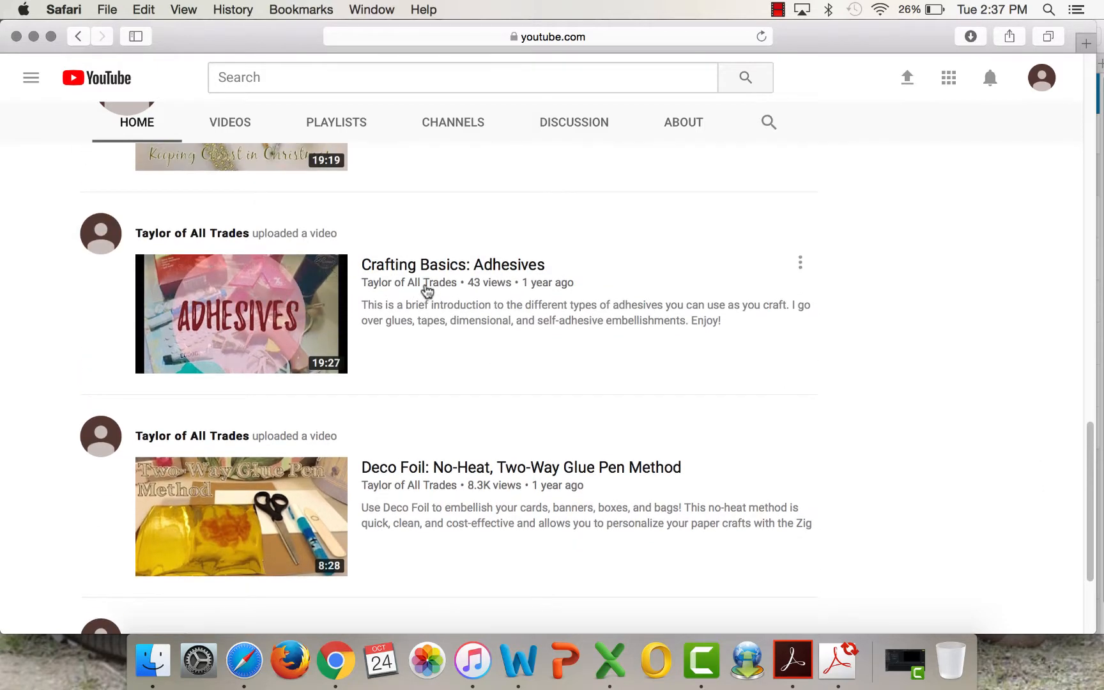
pyautogui.click(229, 287)
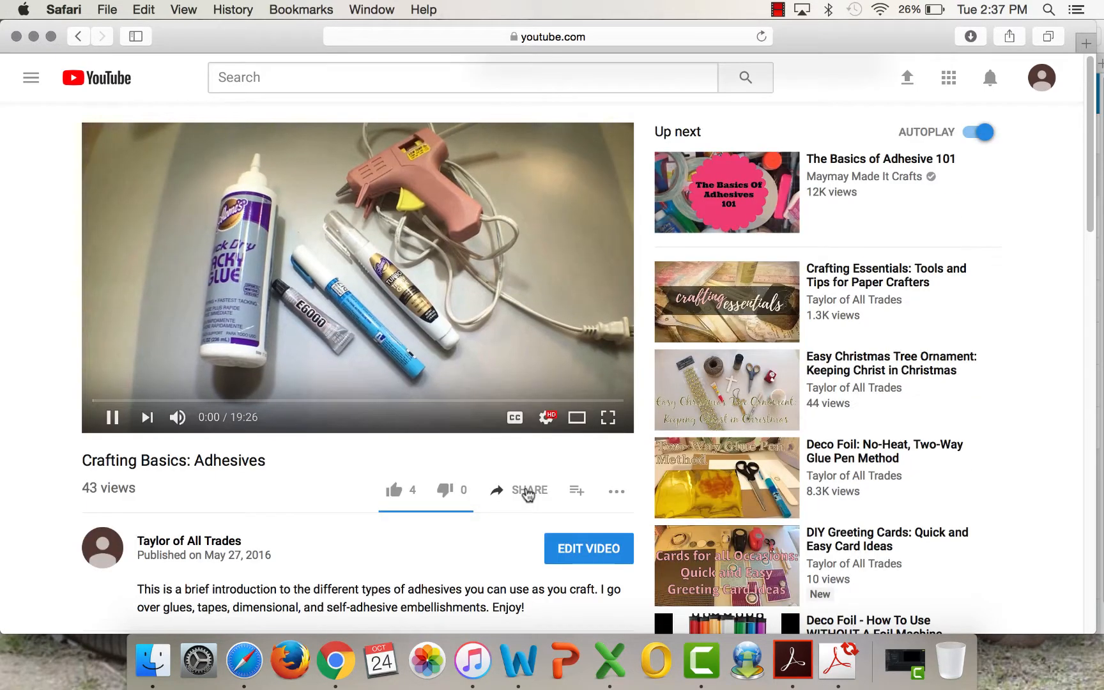
# Copy the share link of the "Crafting Basics: Adhesives" video and close the YouTube window to return to the new WordPress post.
pyautogui.click(518, 491)
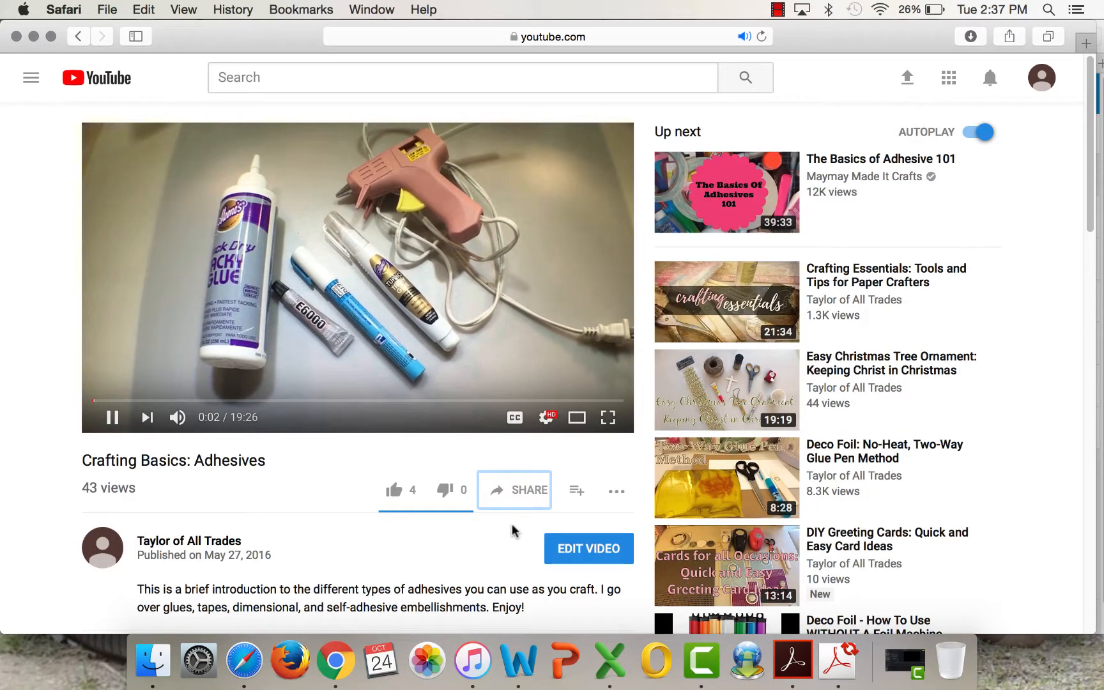
pyautogui.moveTo(1090, 198); pyautogui.dragTo(1090, 214)
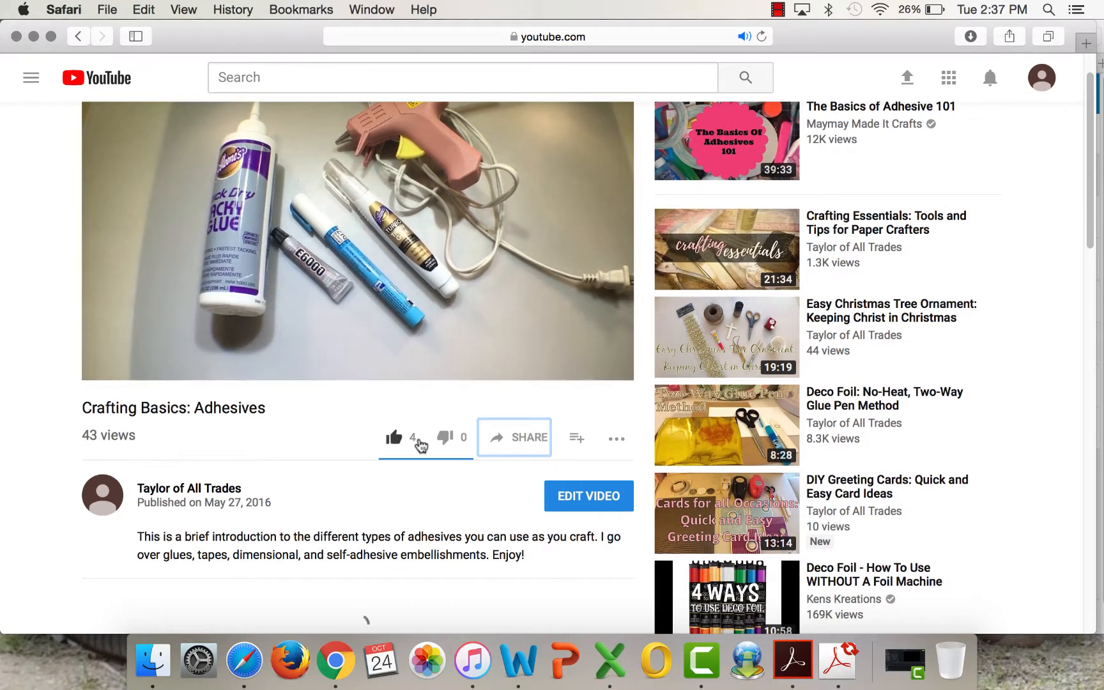
pyautogui.click(513, 436)
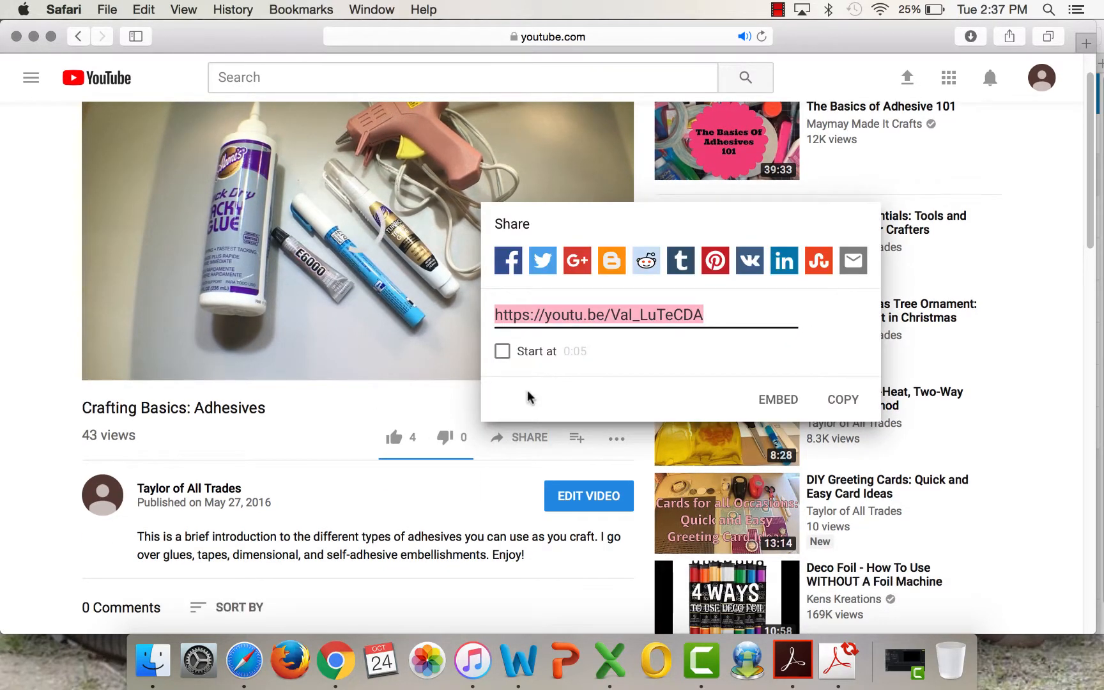
pyautogui.click(18, 37)
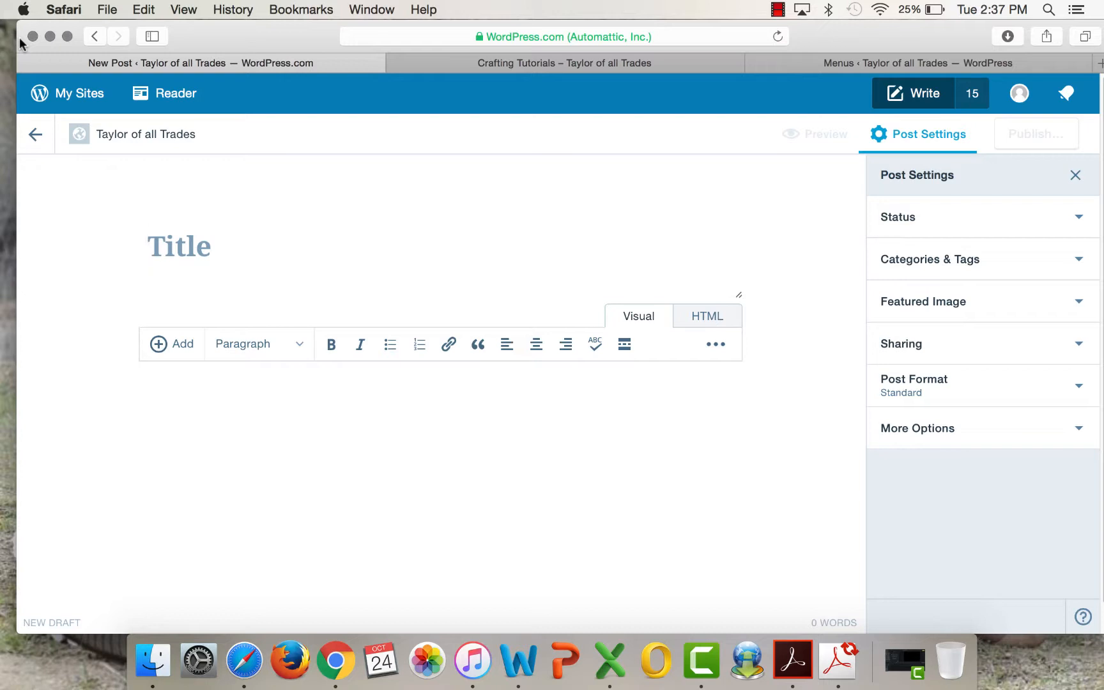
# Title the post "Crafting Basics: Adhesives", correcting the spelling of the last word.
pyautogui.write('Crafting V')
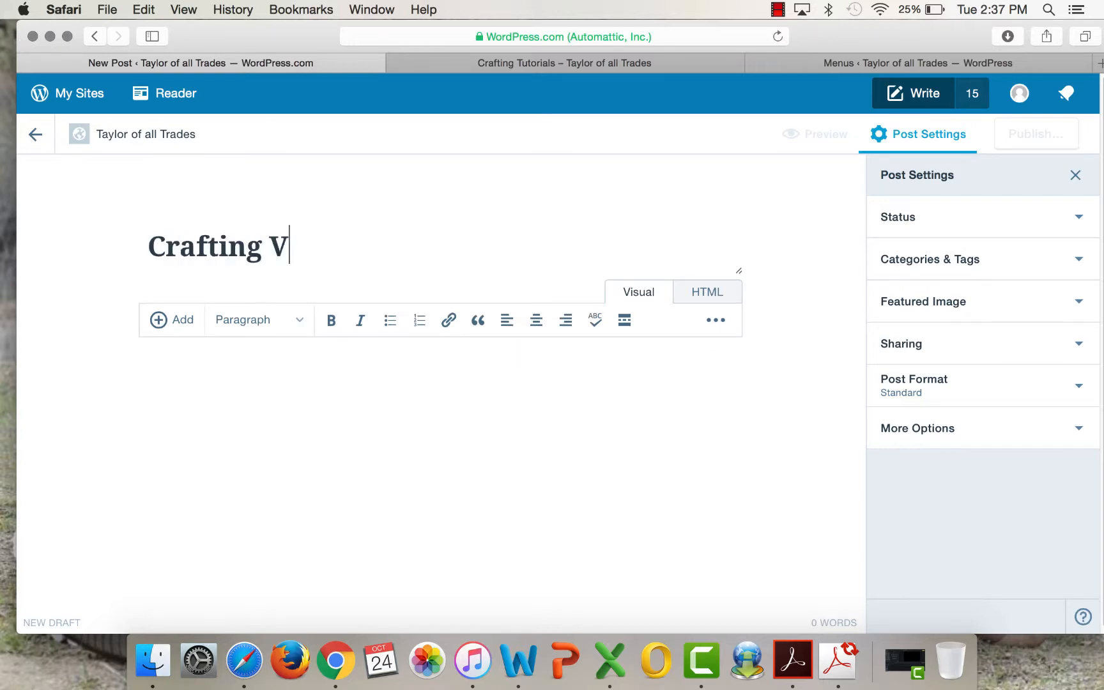
pyautogui.press('BackSpace')
pyautogui.write('Ba')
pyautogui.write('sics: ')
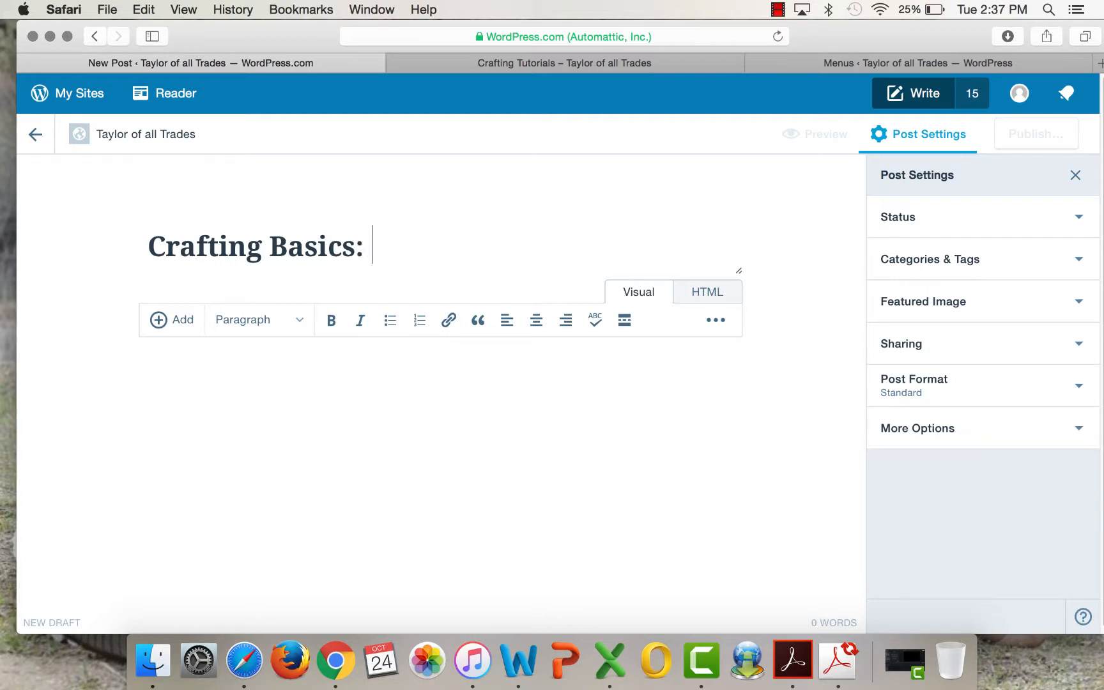
pyautogui.write('Adhe')
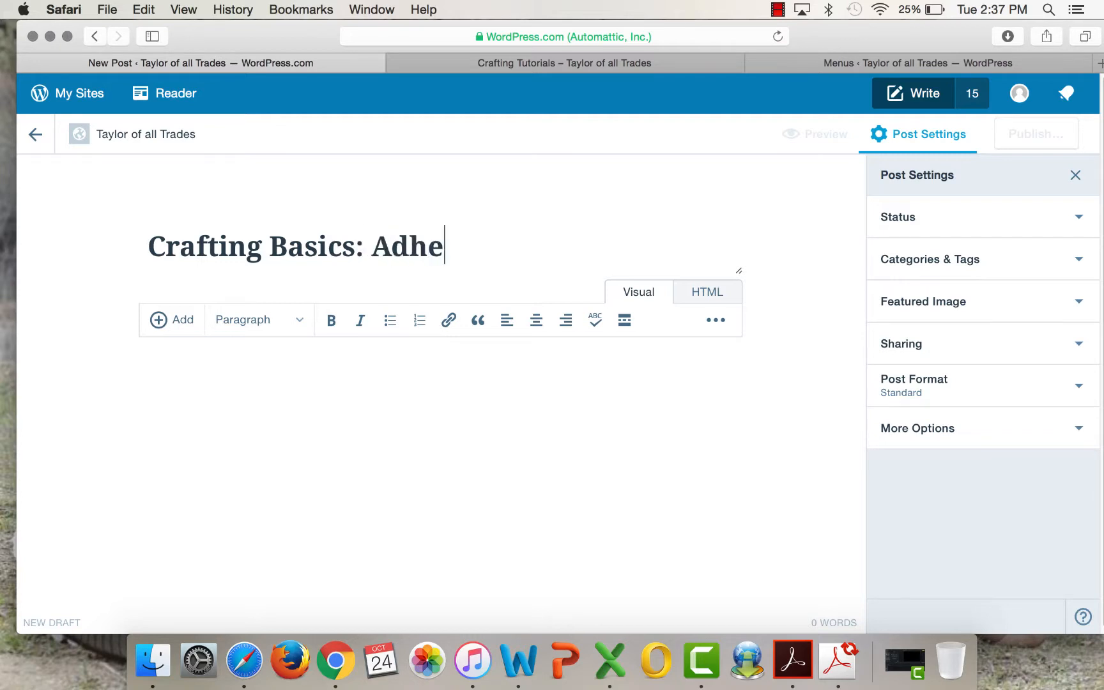
pyautogui.write('isives')
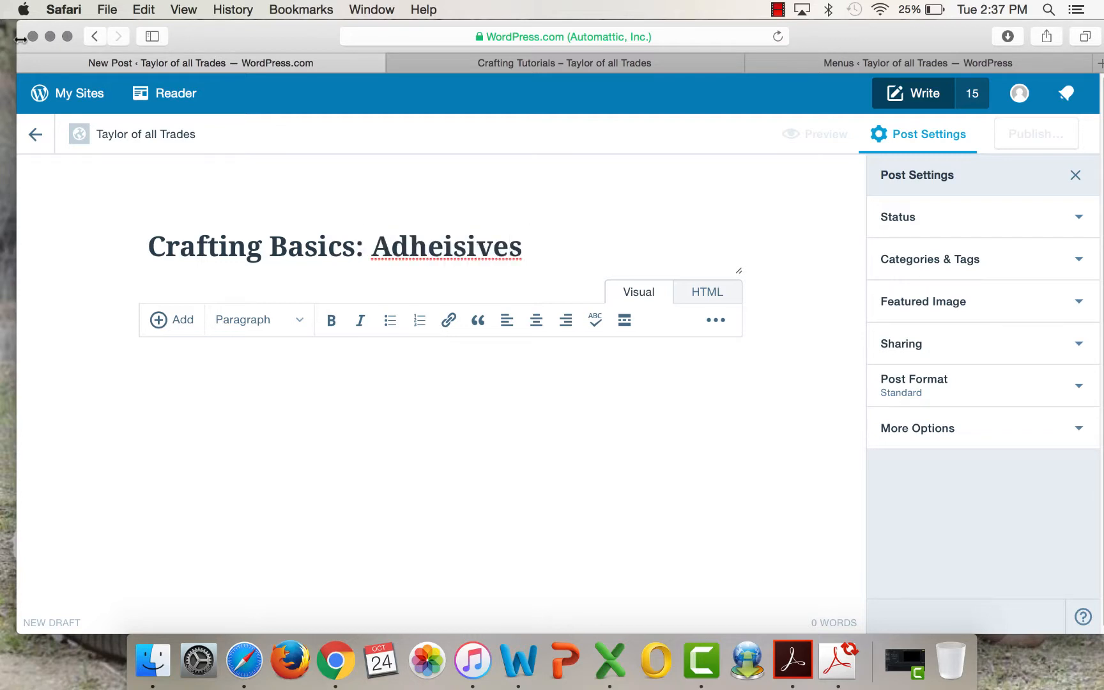
pyautogui.rightClick(438, 257)
pyautogui.click(440, 262)
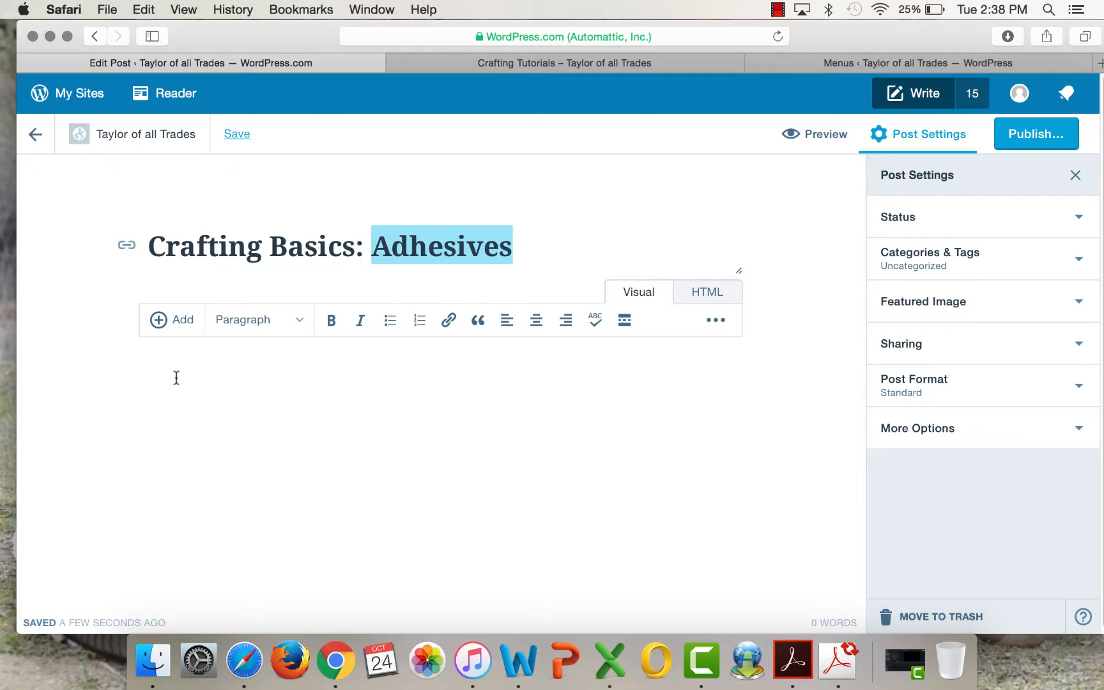
pyautogui.write('http://youtu.be/Val_LuTeCDA')
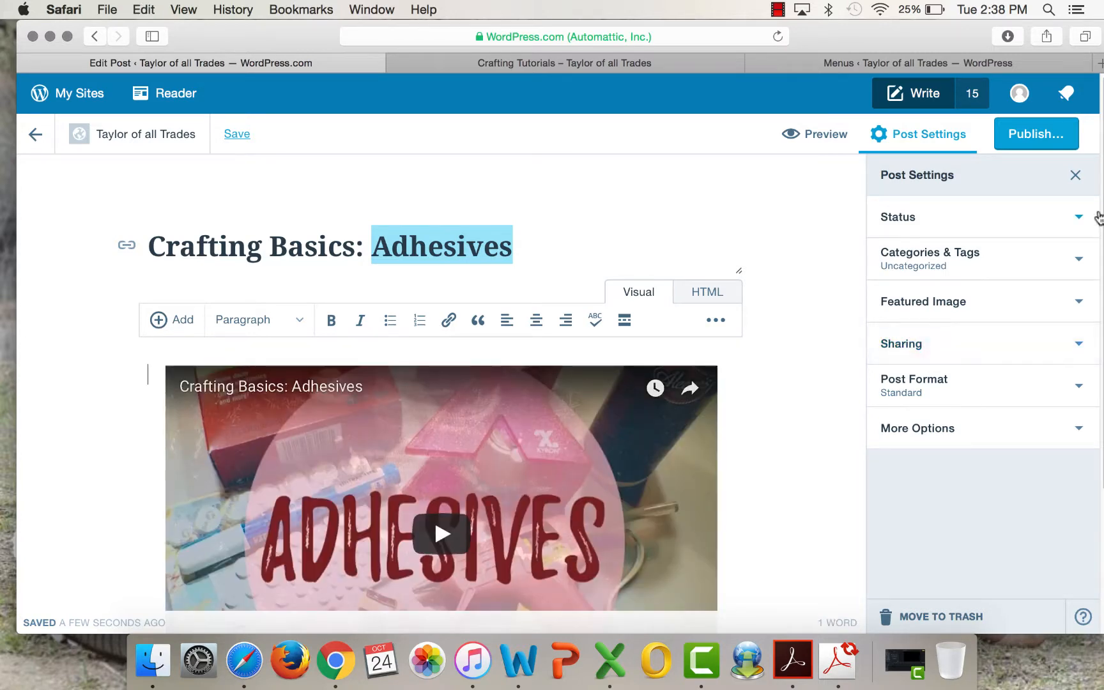
pyautogui.moveTo(831, 37); pyautogui.dragTo(819, 36)
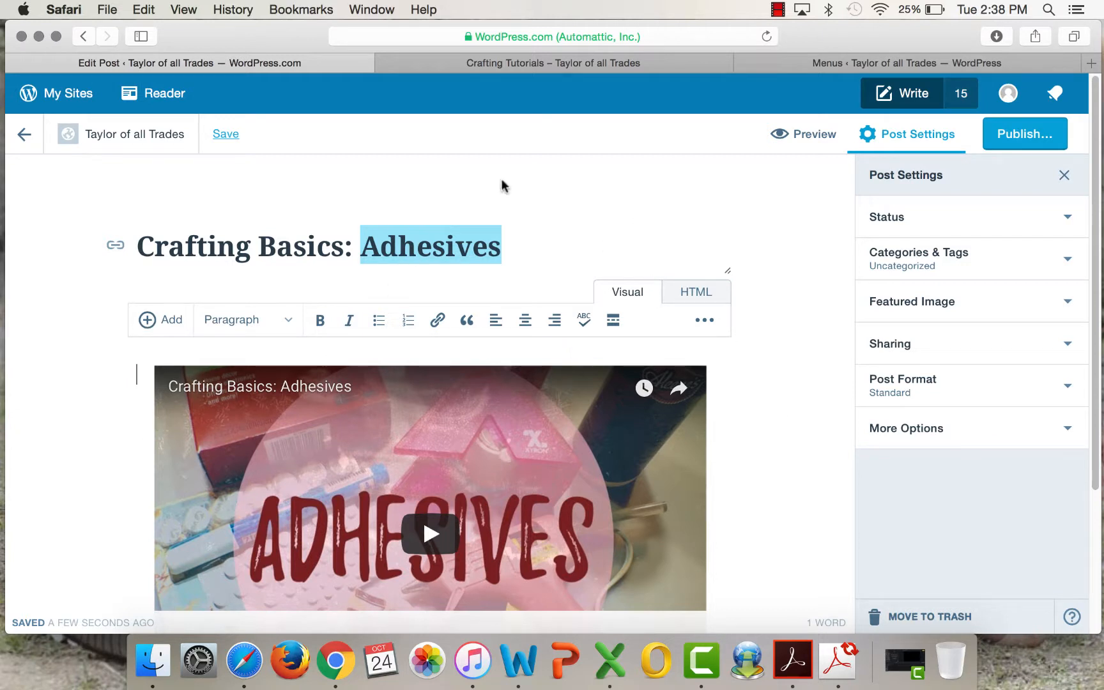
pyautogui.click(530, 208)
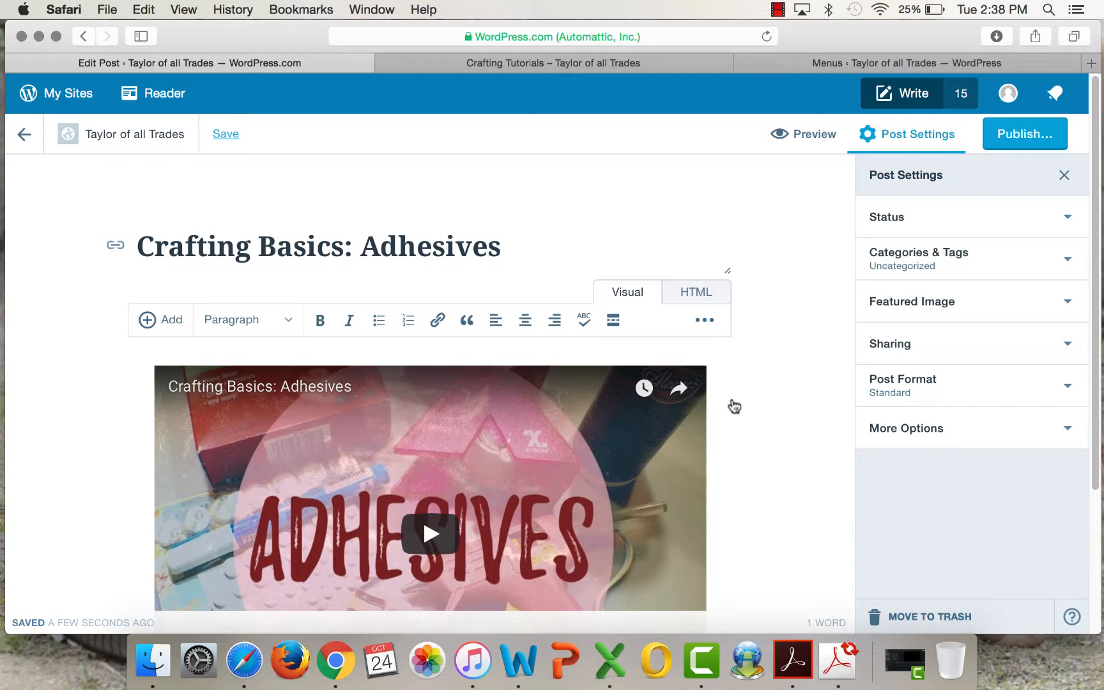
# Assign the post to the Crafting Tutorials category and publish it.
pyautogui.click(1064, 262)
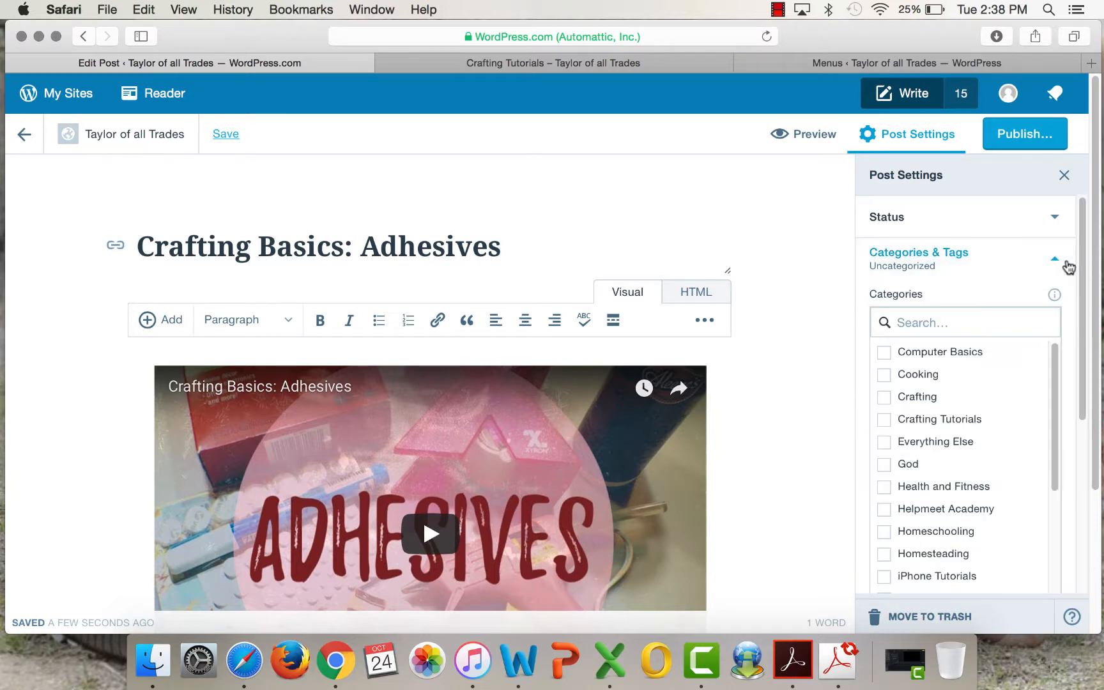
pyautogui.click(885, 423)
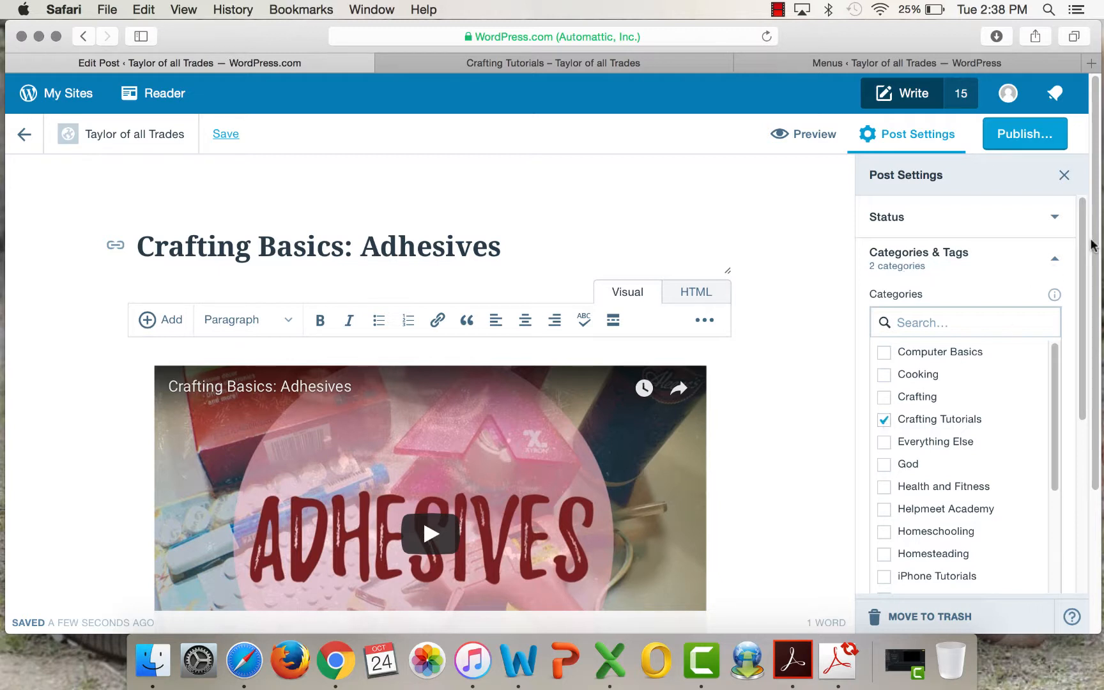
pyautogui.click(1027, 138)
pyautogui.click(1026, 135)
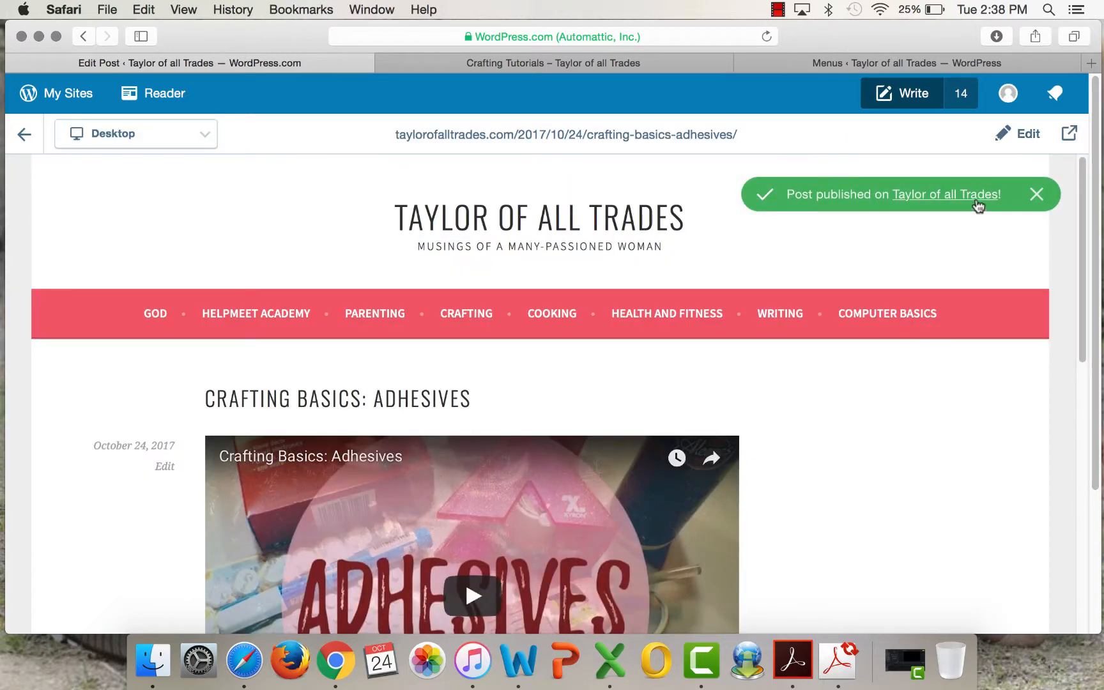
# Check the live site's Crafting Tutorials category for the new post, close that page and dismiss the publish notice on the post preview.
pyautogui.click(975, 197)
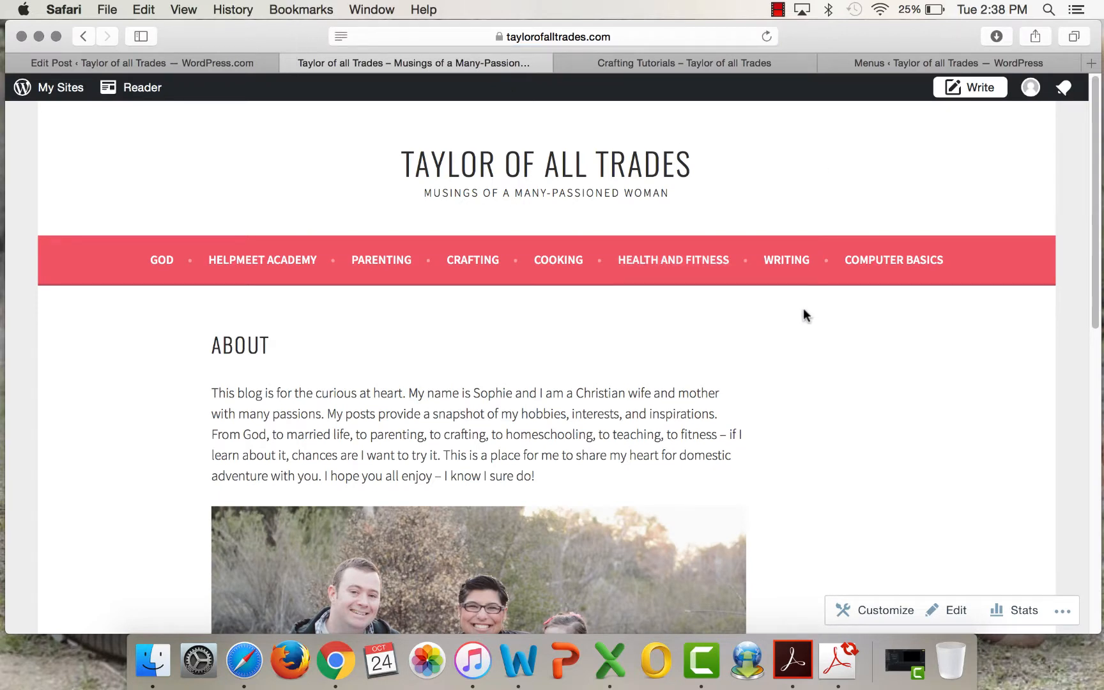
pyautogui.moveTo(476, 260)
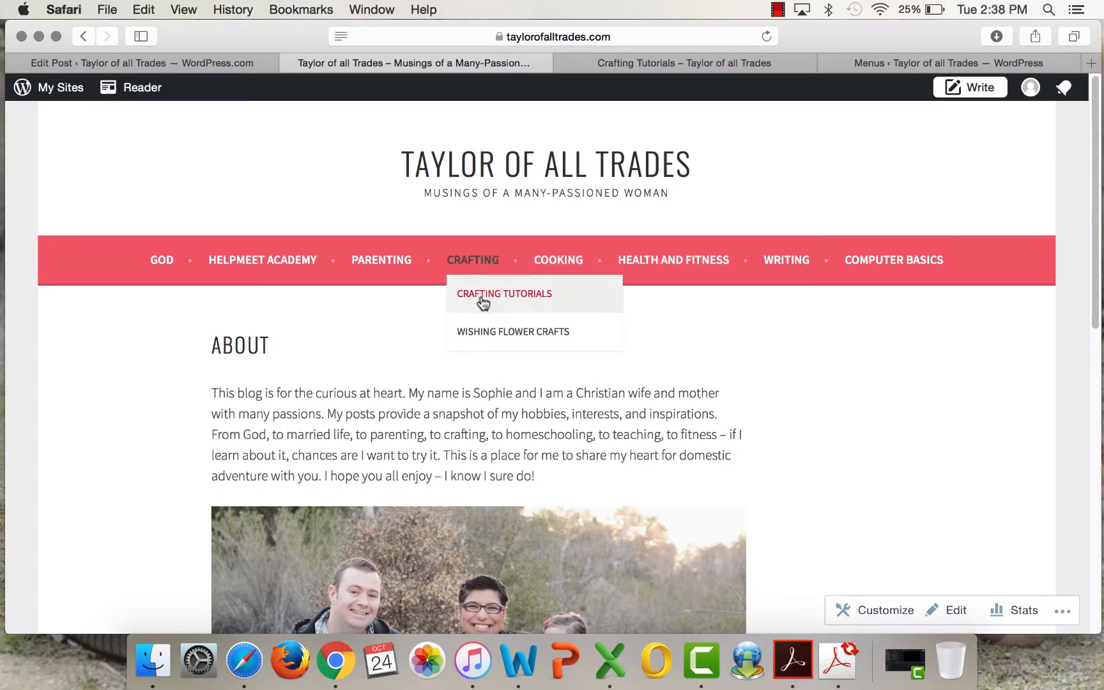
pyautogui.click(480, 295)
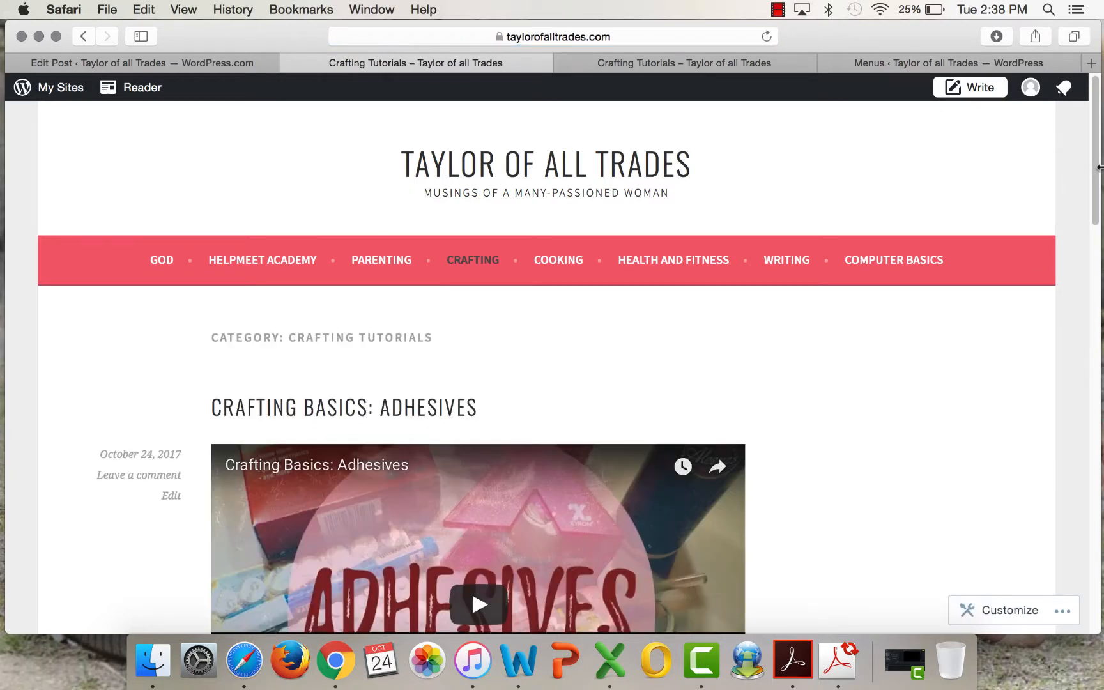
pyautogui.moveTo(1098, 171); pyautogui.dragTo(982, 54)
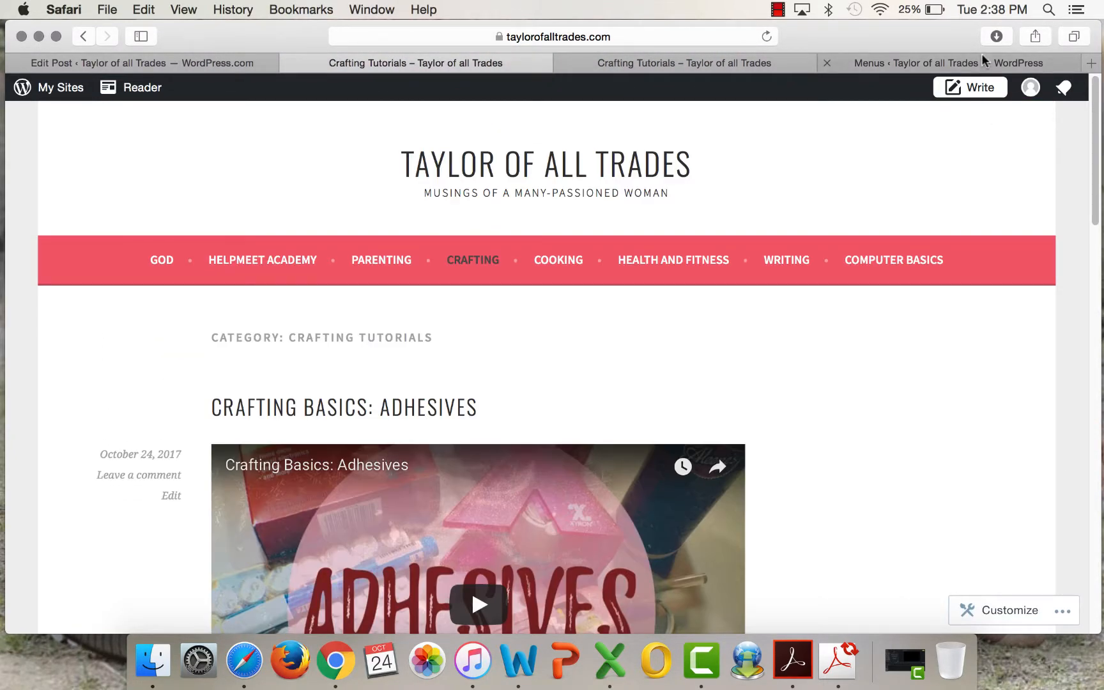
pyautogui.click(291, 62)
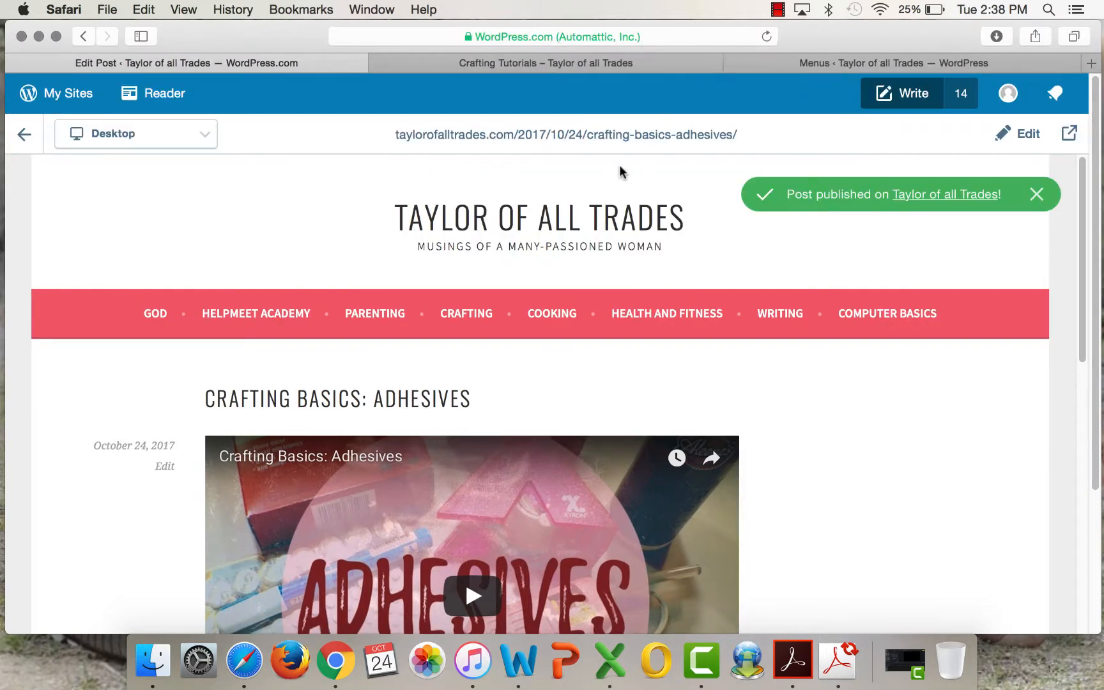
pyautogui.click(1046, 202)
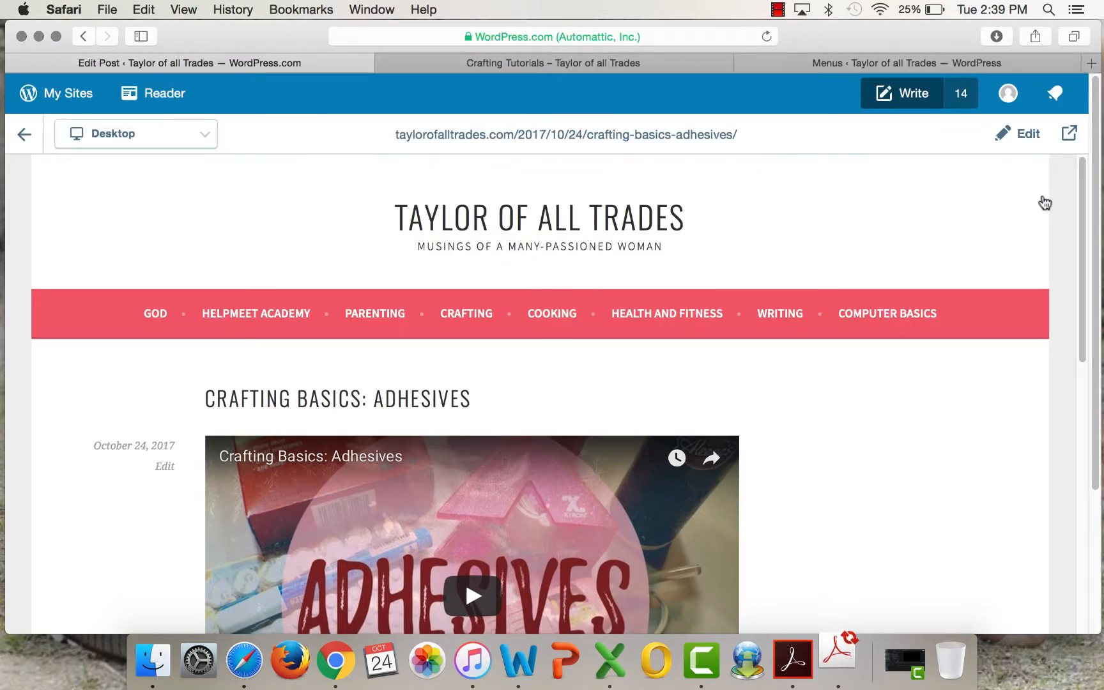